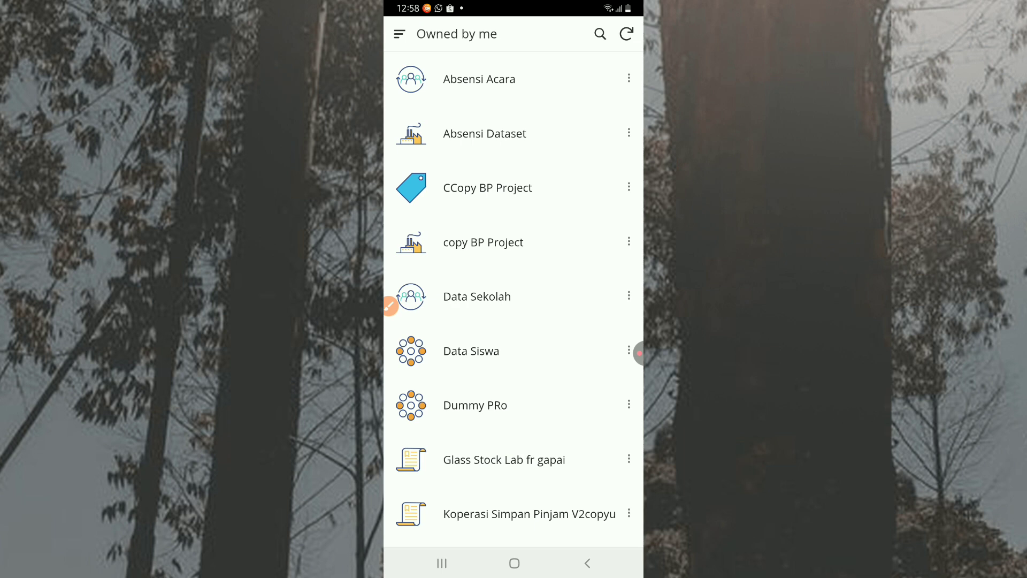
Open the Absensi Dataset app from the owned apps and show its Tamu guest list
scroll(513, 300, down, 2)
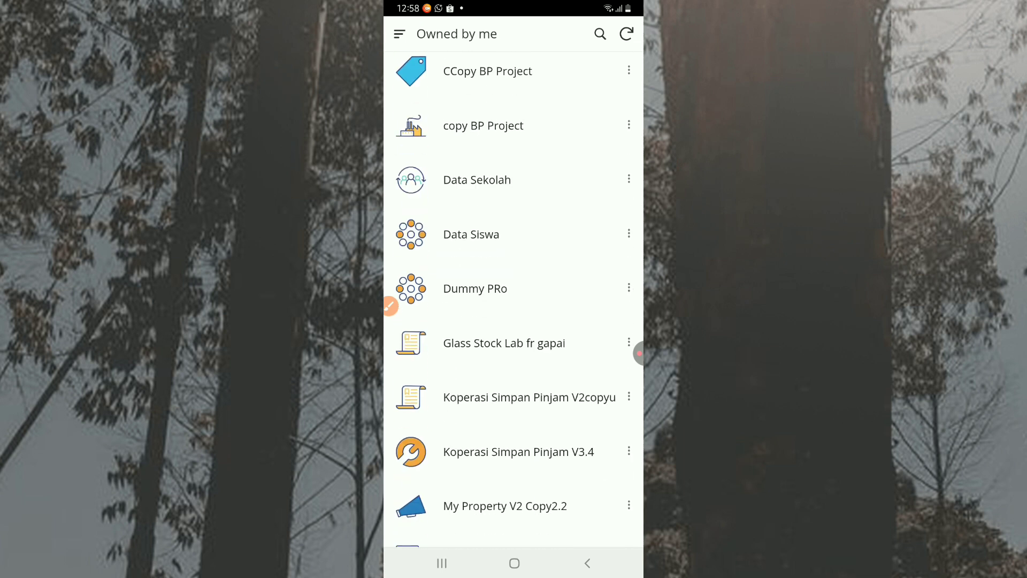
scroll(514, 300, up, 1)
click(518, 498)
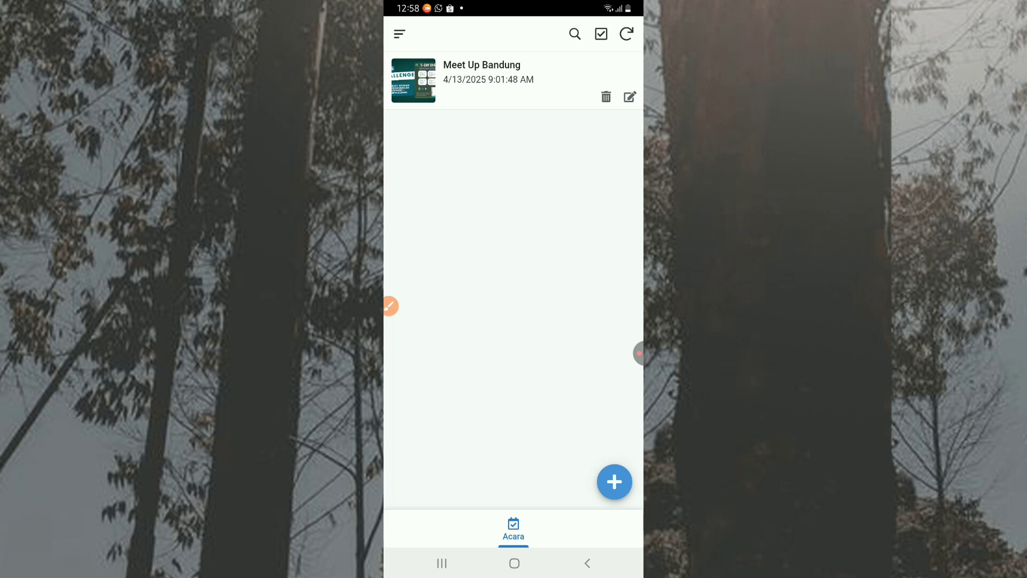
click(399, 34)
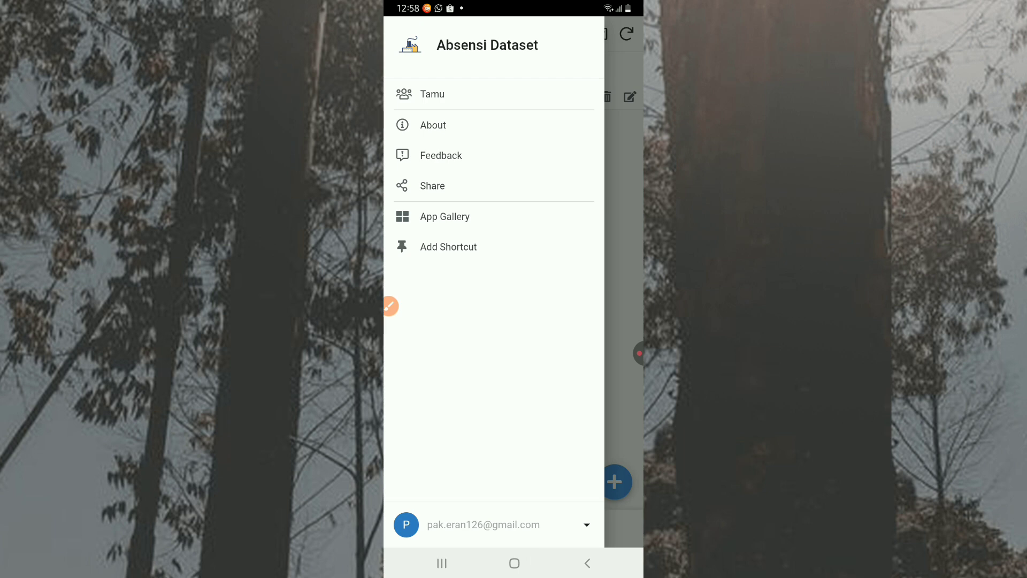
click(423, 93)
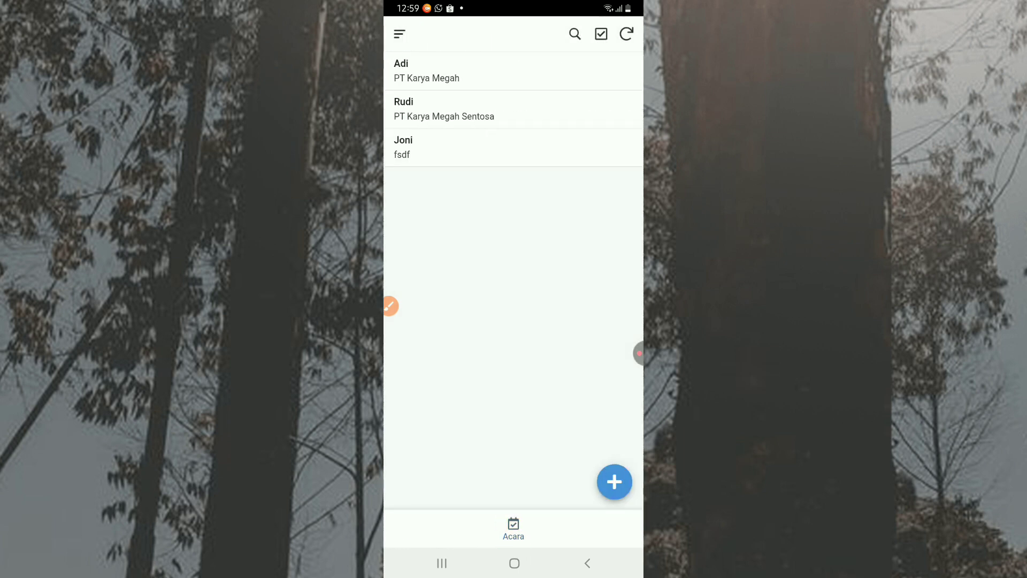
Add a guest by scanning the Id Tamu code, entering the guest's name and "Pt kia motor" as Instansi, and save the record
click(614, 481)
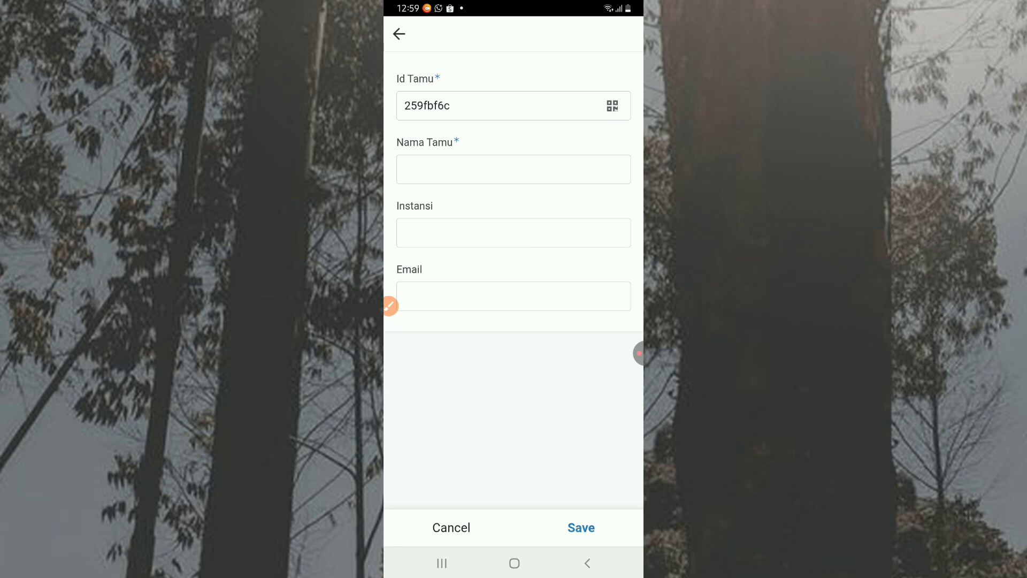
click(612, 105)
click(513, 169)
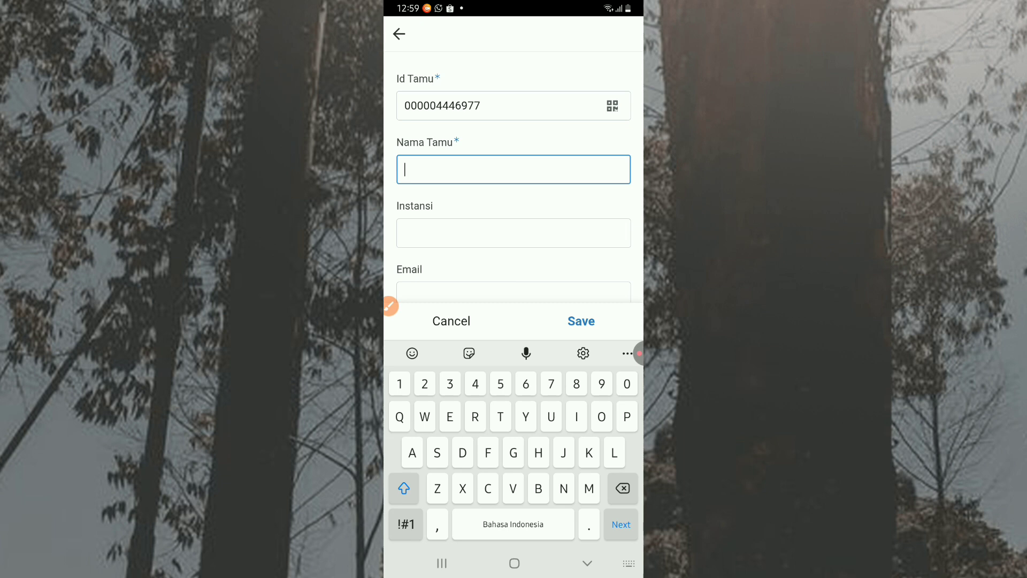
text(Keisa)
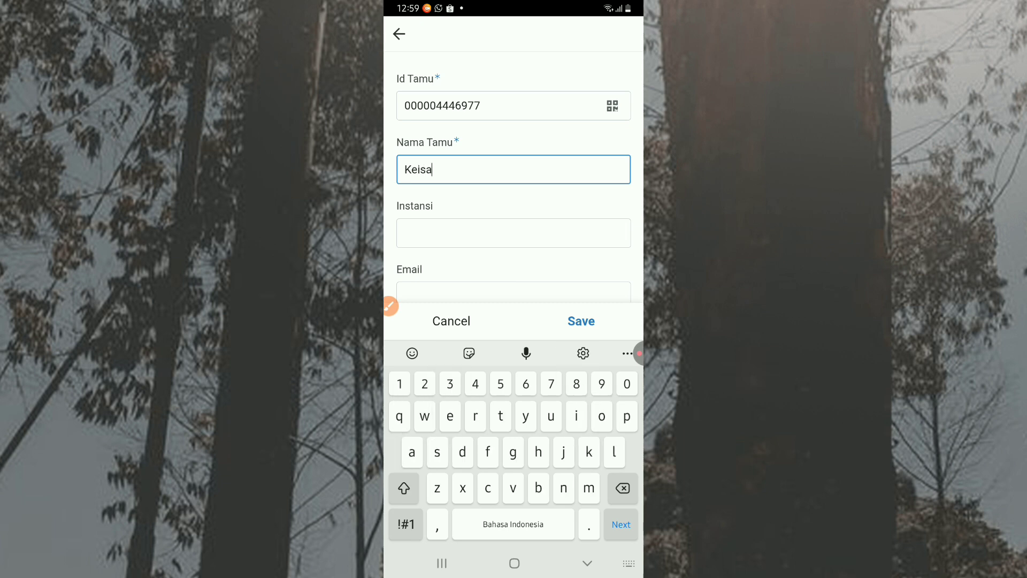
click(513, 234)
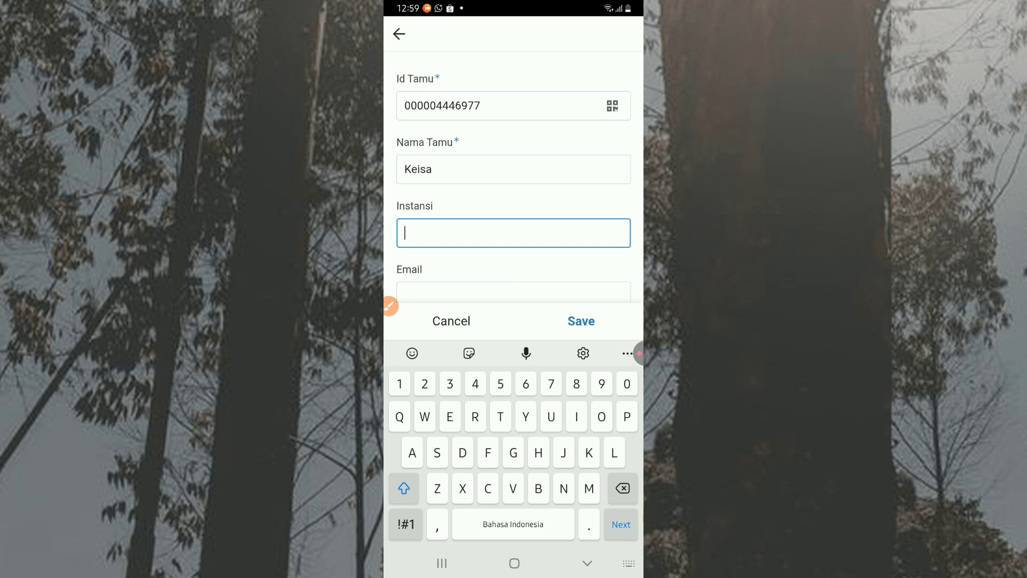
text(Pt )
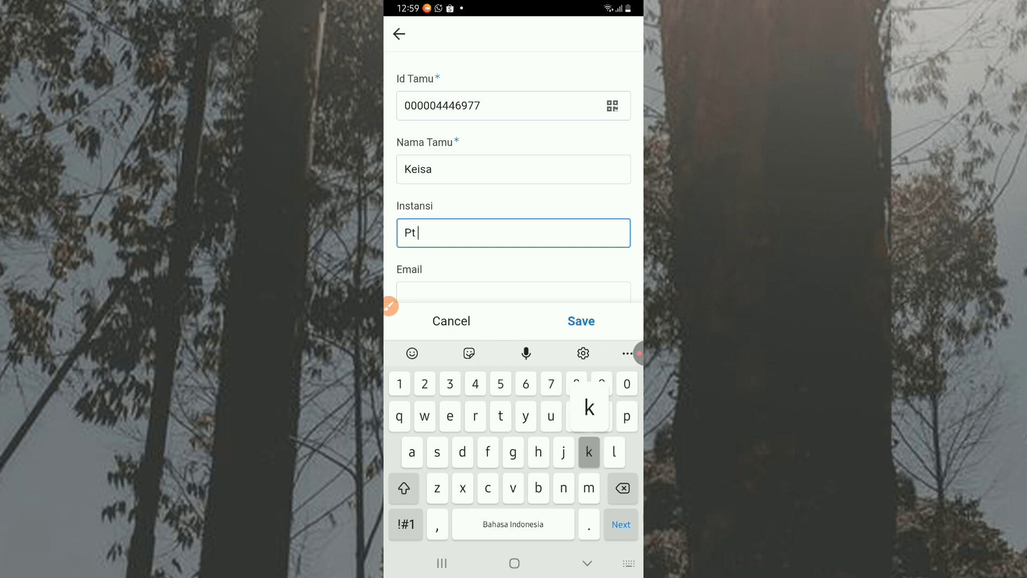
text(kia motor)
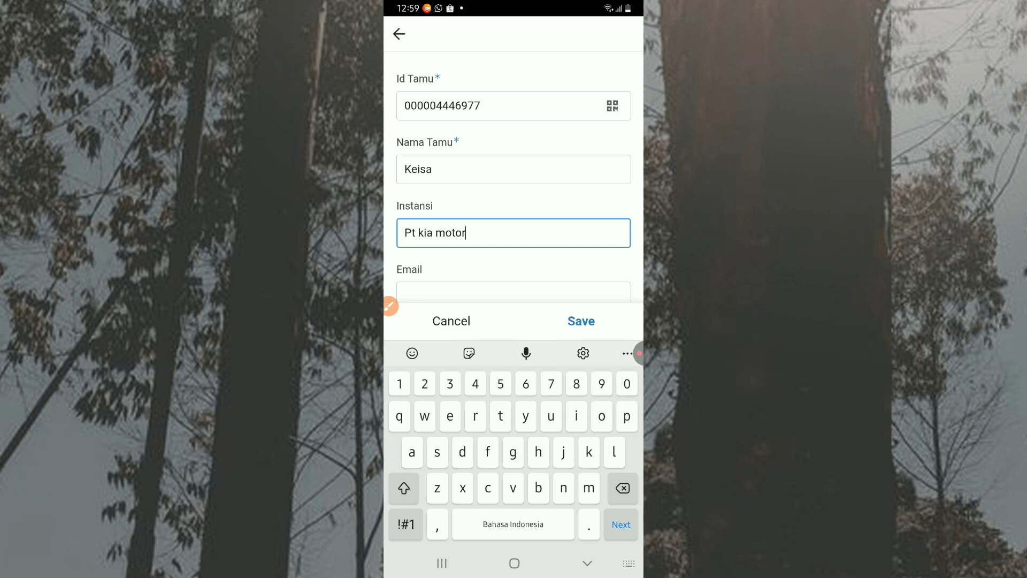
scroll(514, 176, down, 1)
click(581, 321)
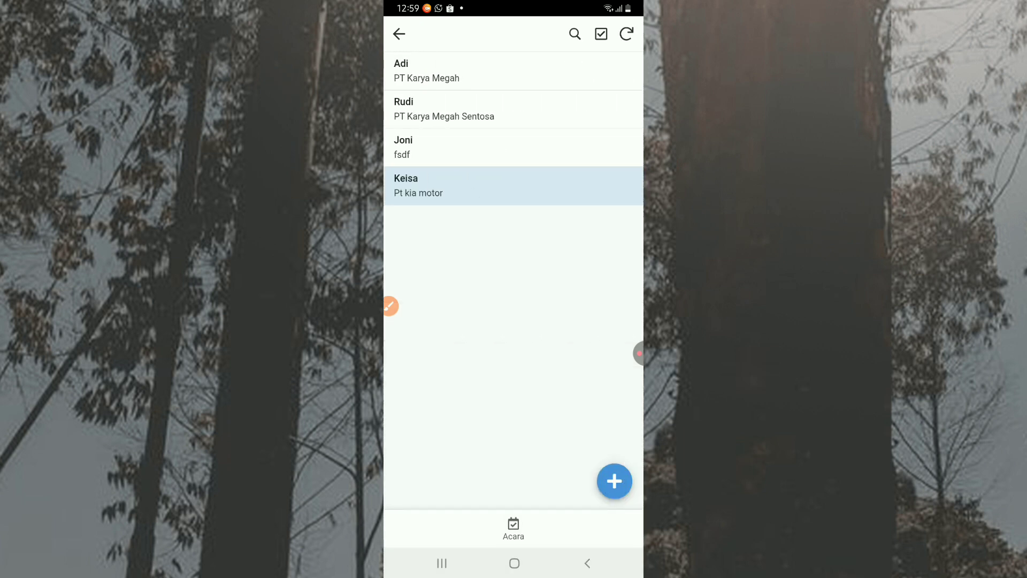
click(391, 306)
click(628, 508)
drag(526, 129, 473, 186)
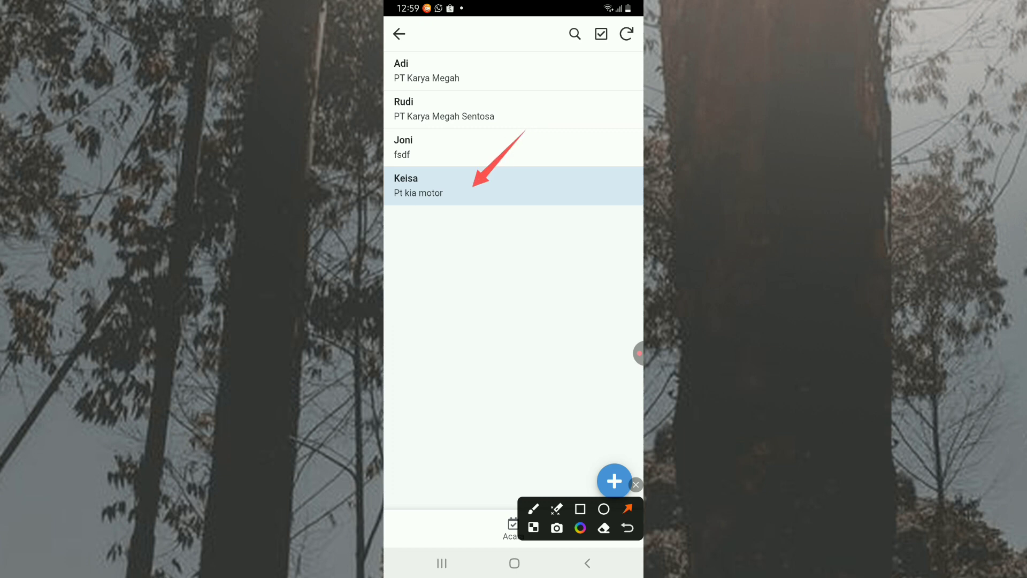
click(636, 485)
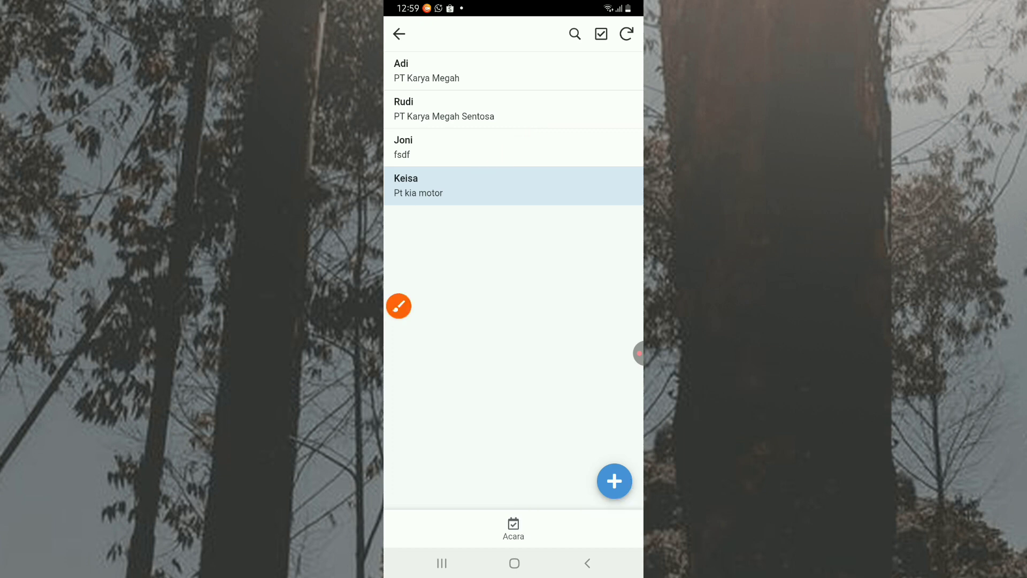
Leave the guest list and open the Meet Up Bandung event in Acara down to its related attendance records
click(399, 33)
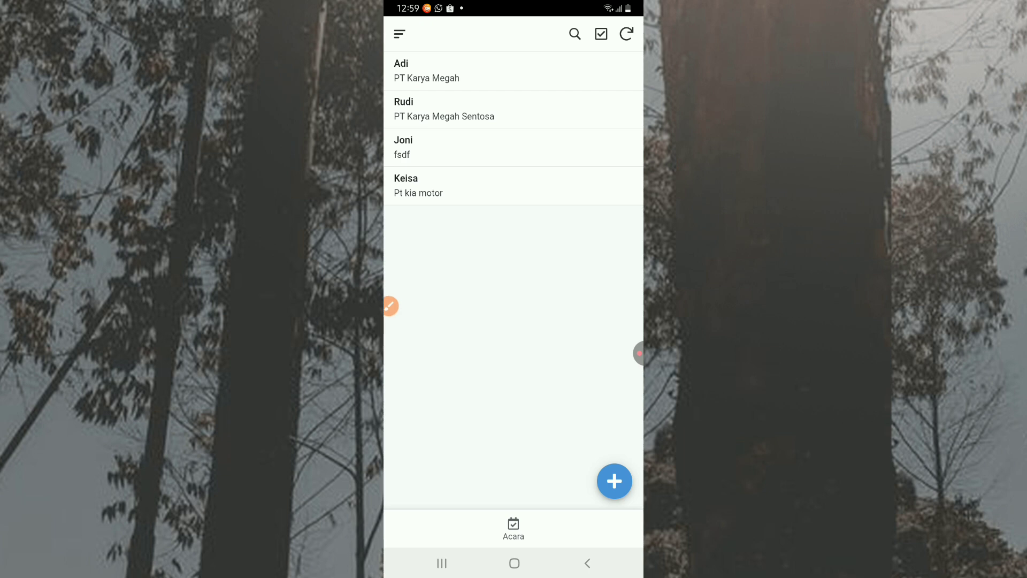
click(513, 529)
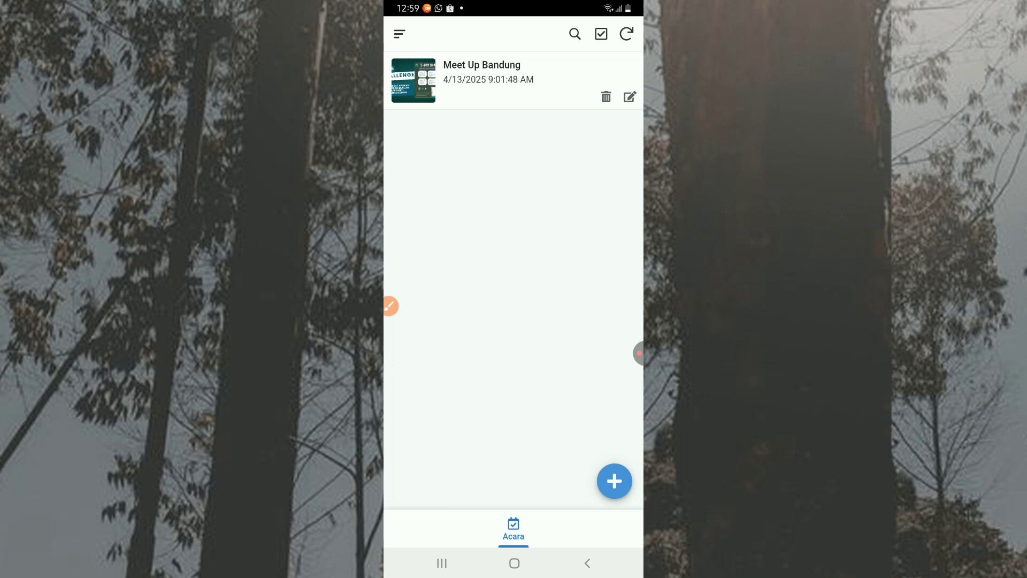
click(482, 79)
scroll(514, 267, down, 1)
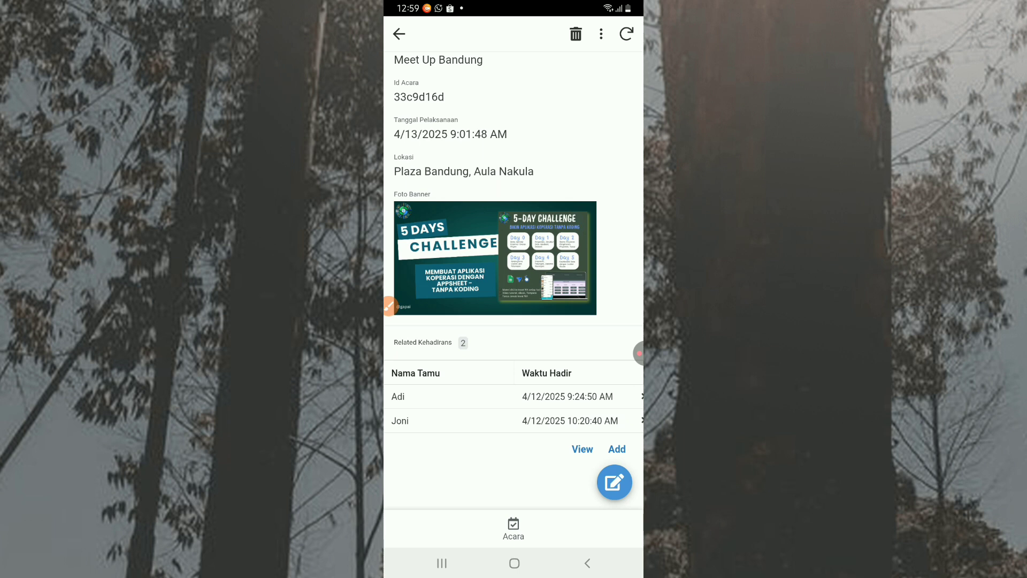
click(388, 306)
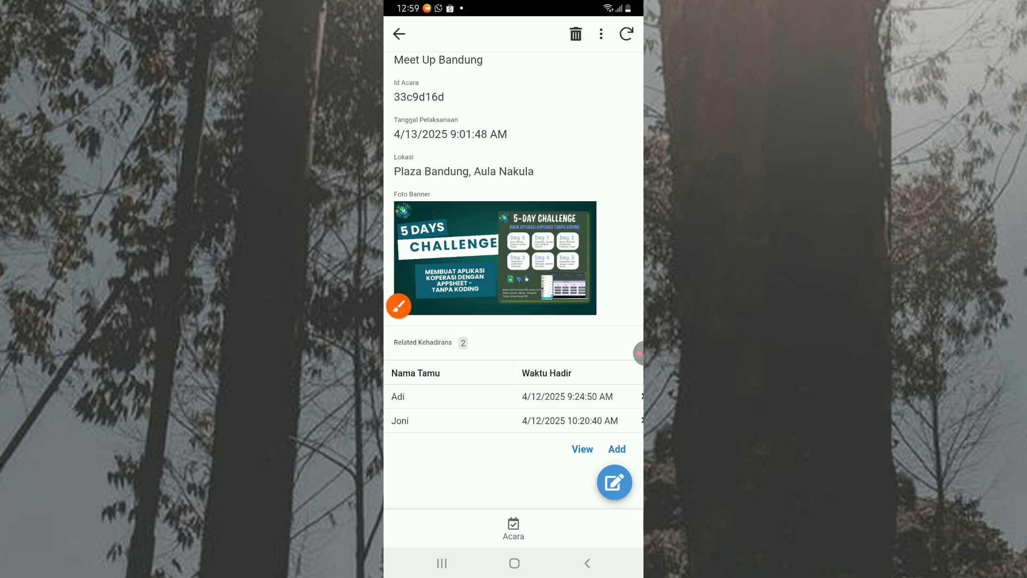
drag(605, 347, 622, 433)
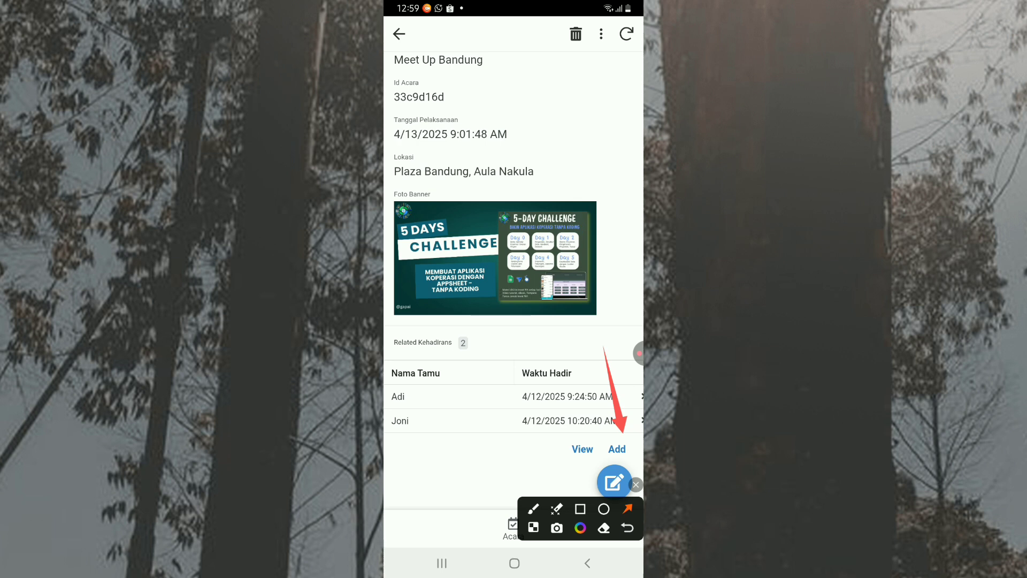
click(635, 484)
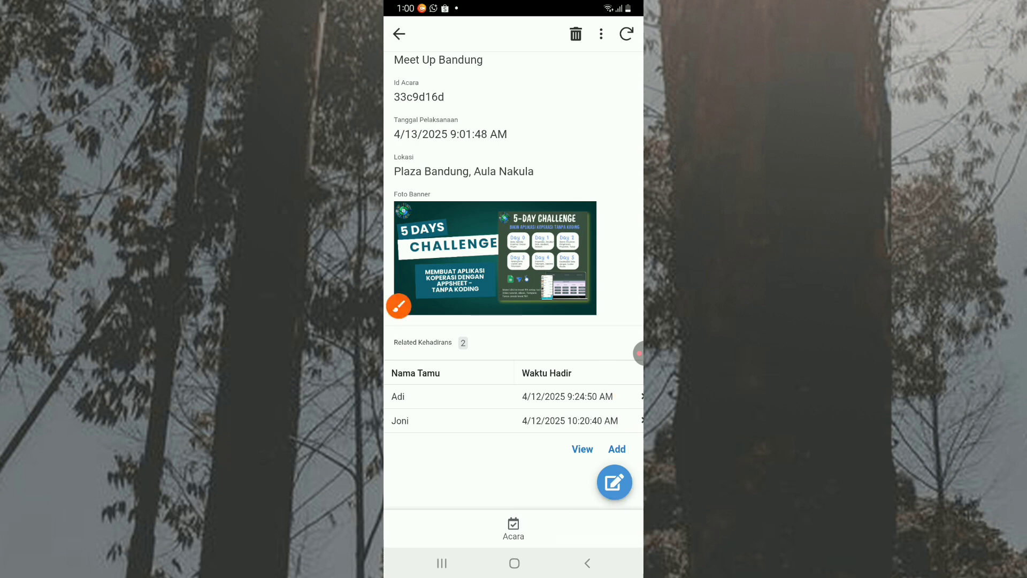
Start a new attendance record for Meet Up Bandung and scan the guest's code into Id Tamu
click(617, 449)
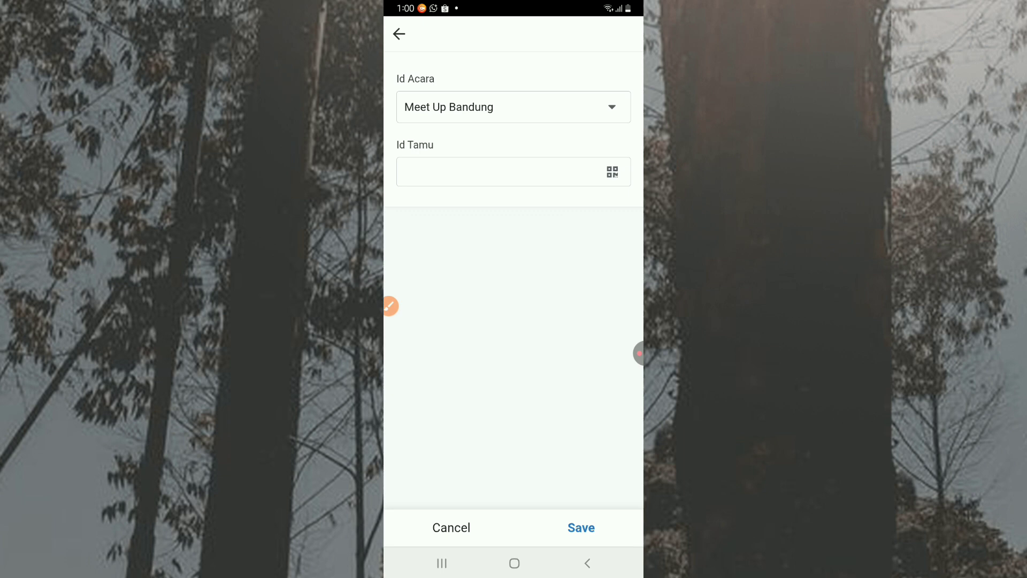
click(612, 171)
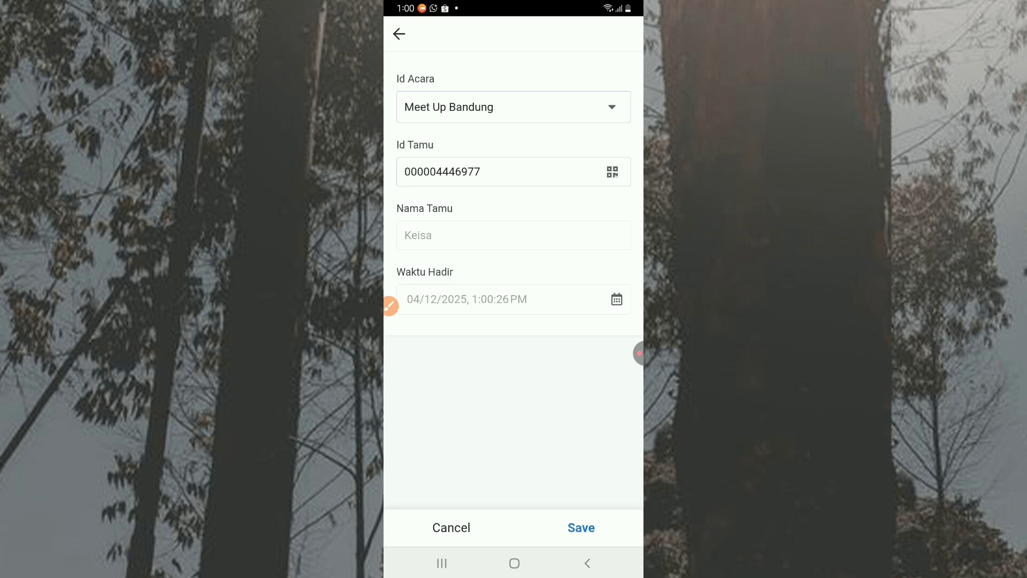
click(390, 305)
drag(537, 183, 471, 234)
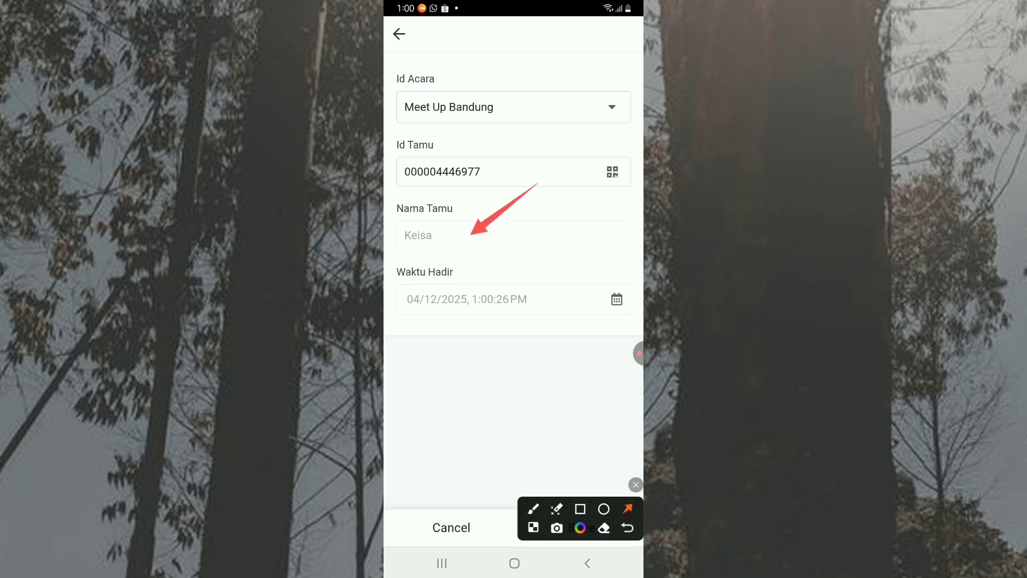
drag(582, 239, 542, 306)
click(635, 485)
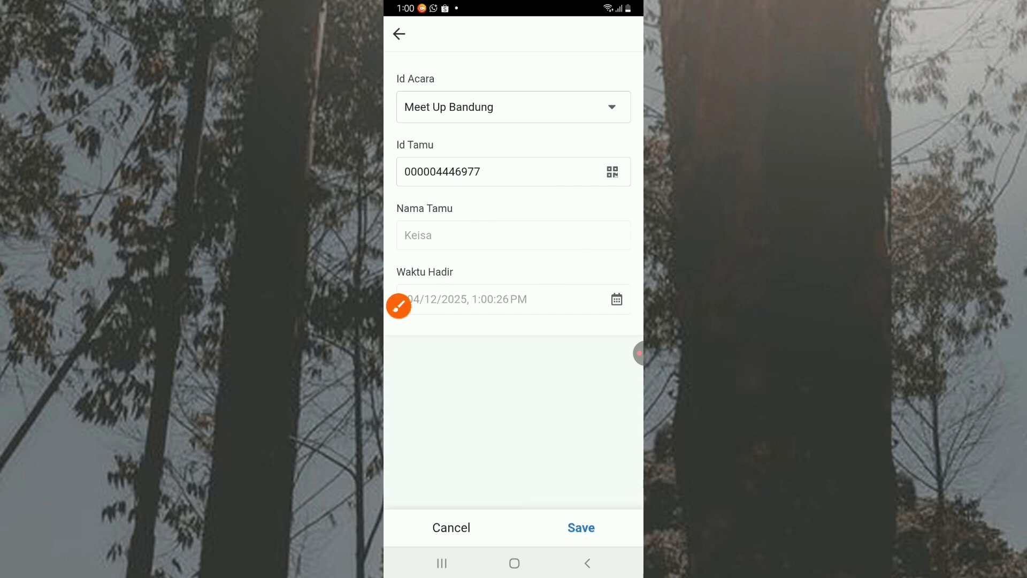
Save the guest's attendance record for Meet Up Bandung
click(581, 527)
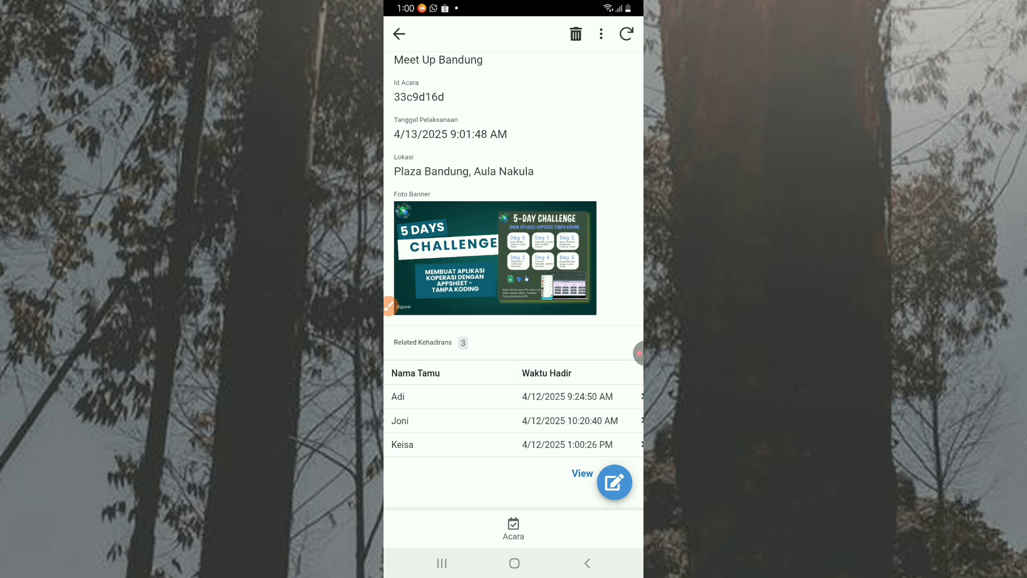
click(638, 353)
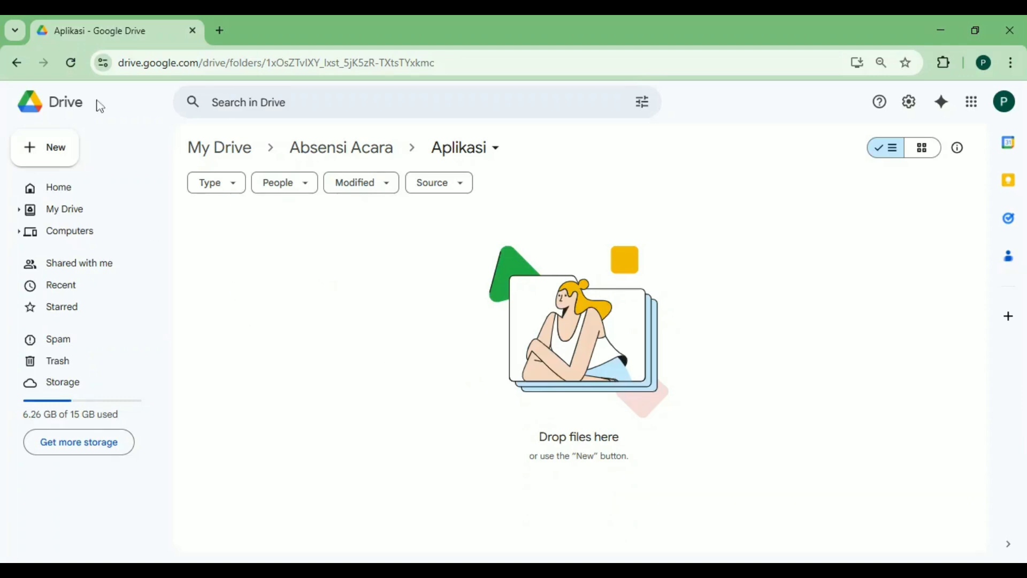
In Google Drive, create a blank Google Sheets spreadsheet in the Aplikasi folder and rename its first sheet Tamu
click(58, 155)
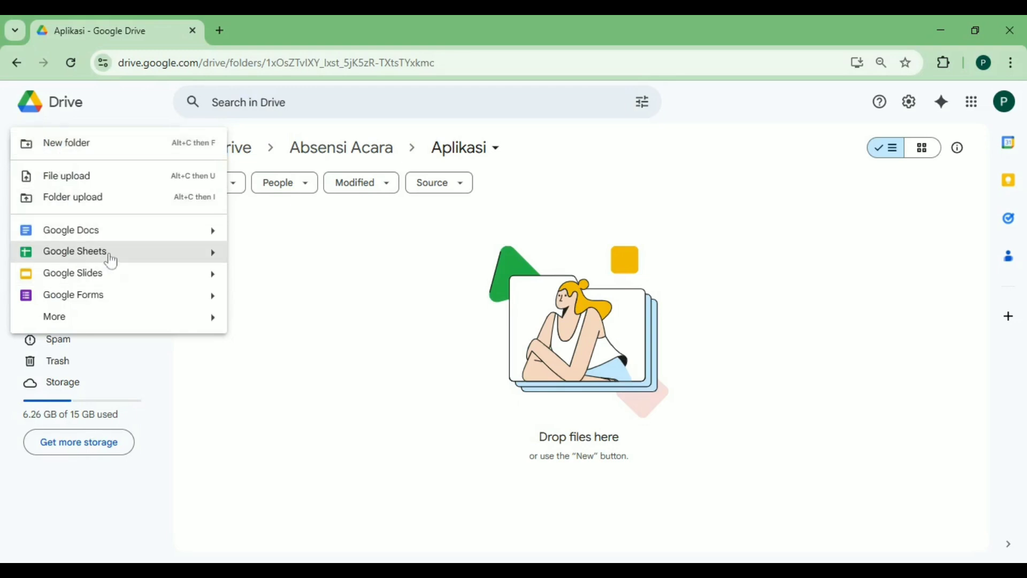
click(108, 254)
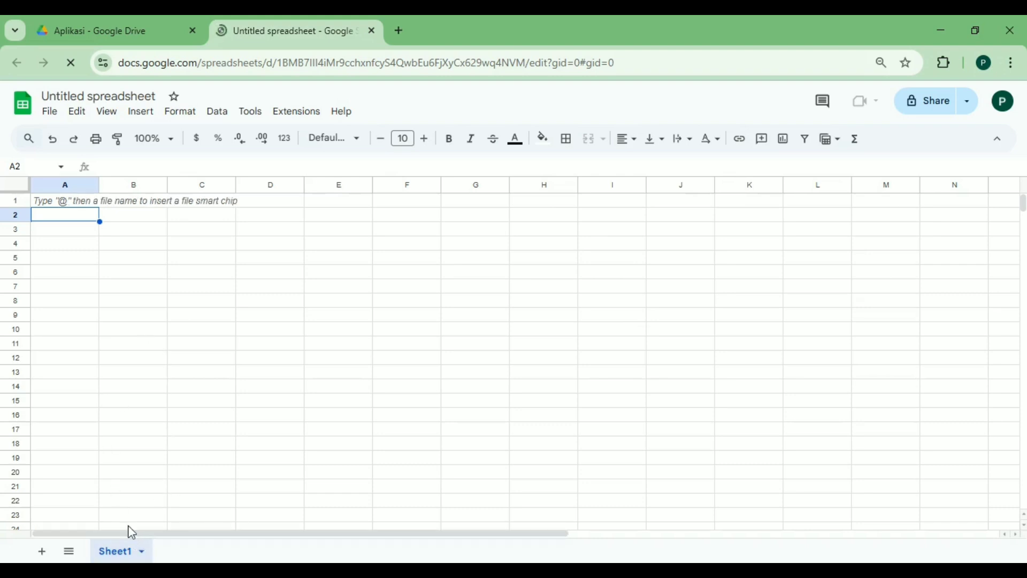
double_click(127, 557)
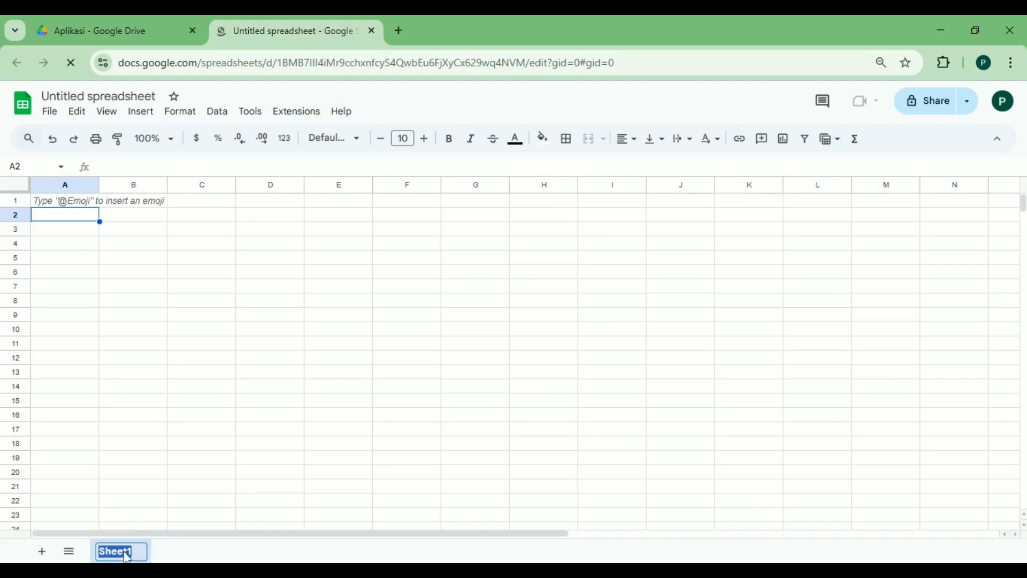
text(Tamu)
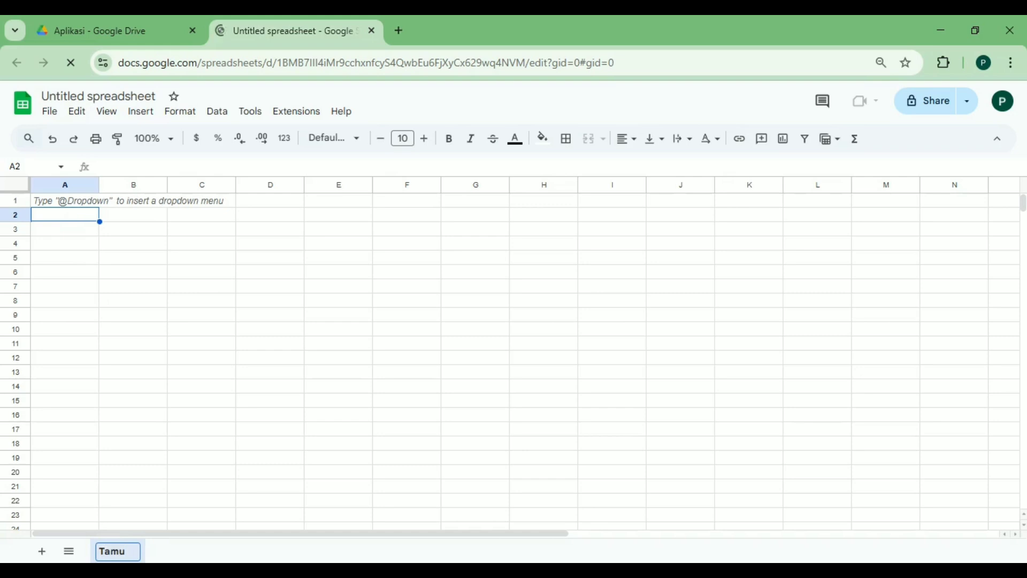
Enter the column headers Id Tamu, Nama Tamu and Instansi in A1:C1 of the Tamu sheet
click(65, 201)
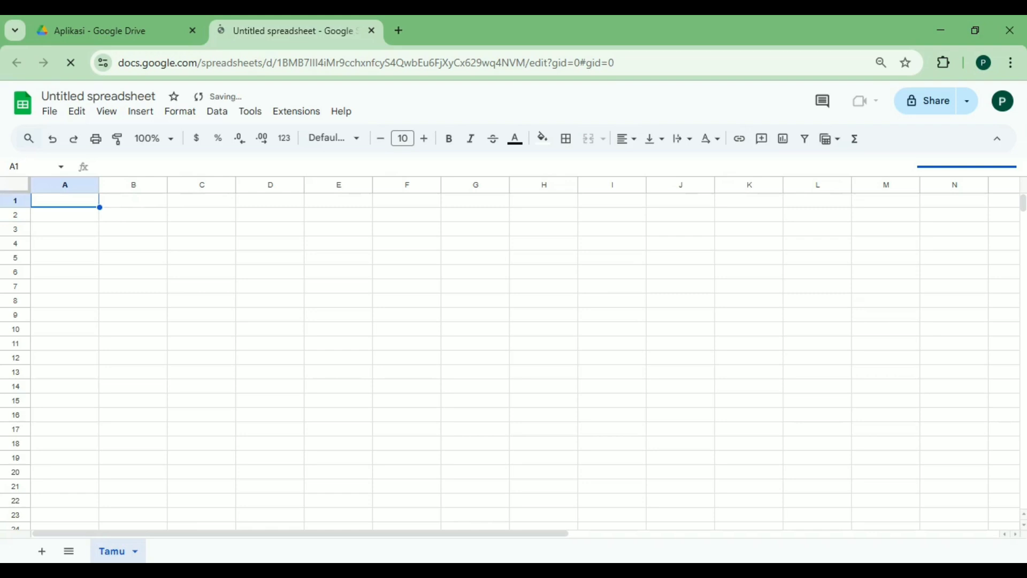
text(Id Tamu)
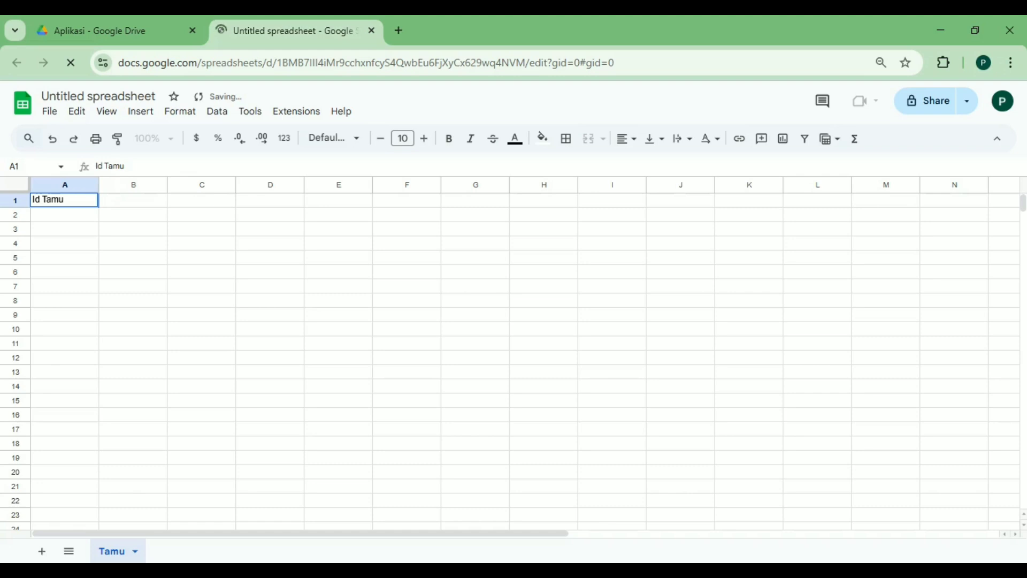
key(Tab)
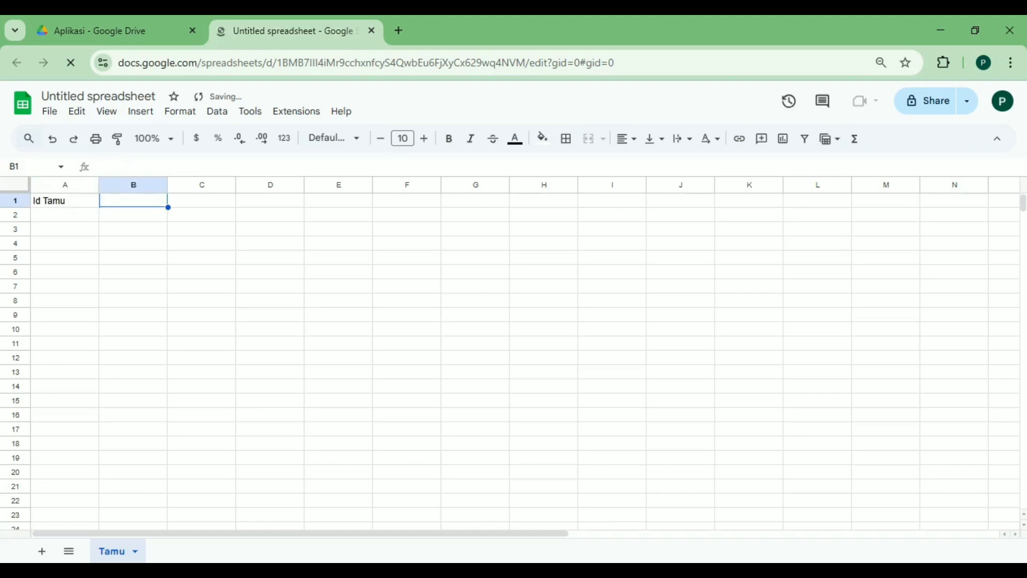
text(Nama )
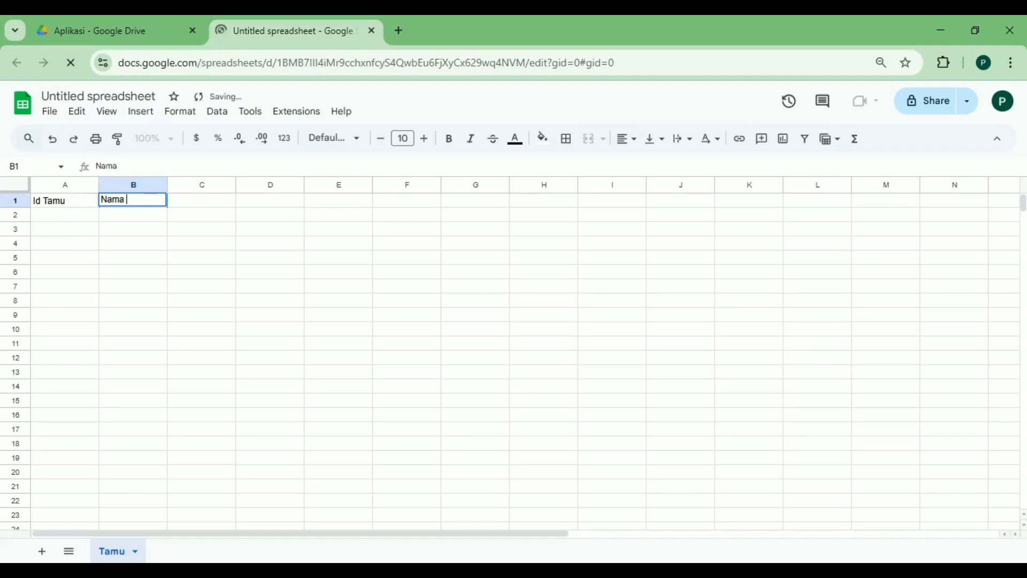
text(Tamu)
key(Tab)
text(Instamasi)
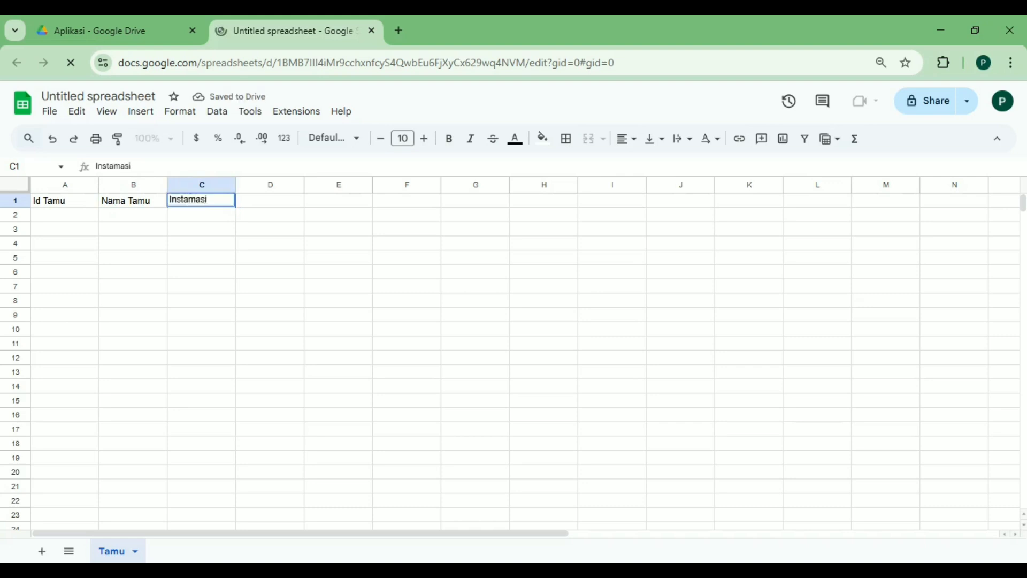
key(BackSpace)
key(BackSpace)
key(BackSpace)
key(BackSpace)
text(nsi)
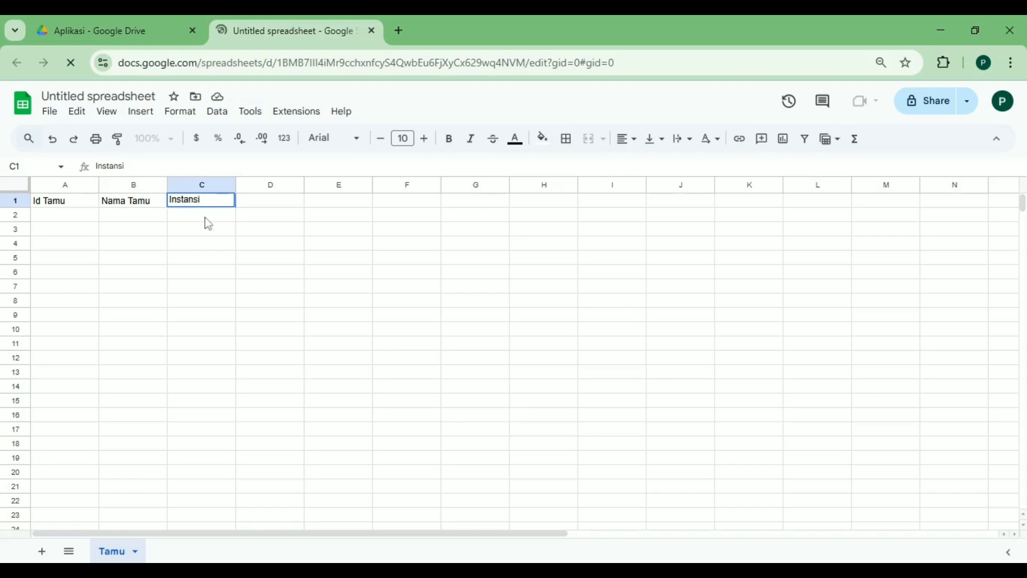
key(Return)
Convert the header range A1:C1 on the Tamu sheet to a table
drag(66, 201, 214, 210)
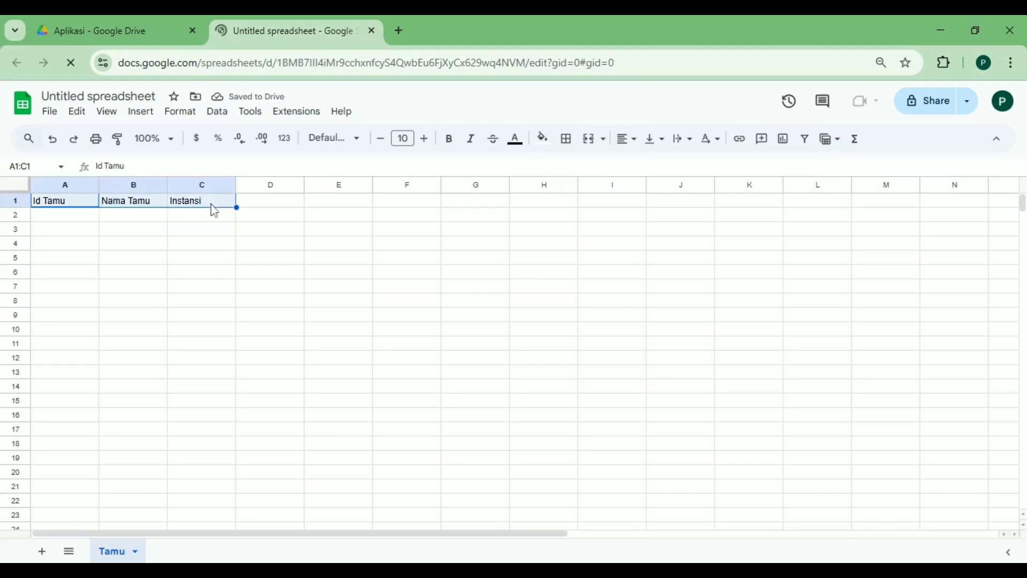
click(192, 119)
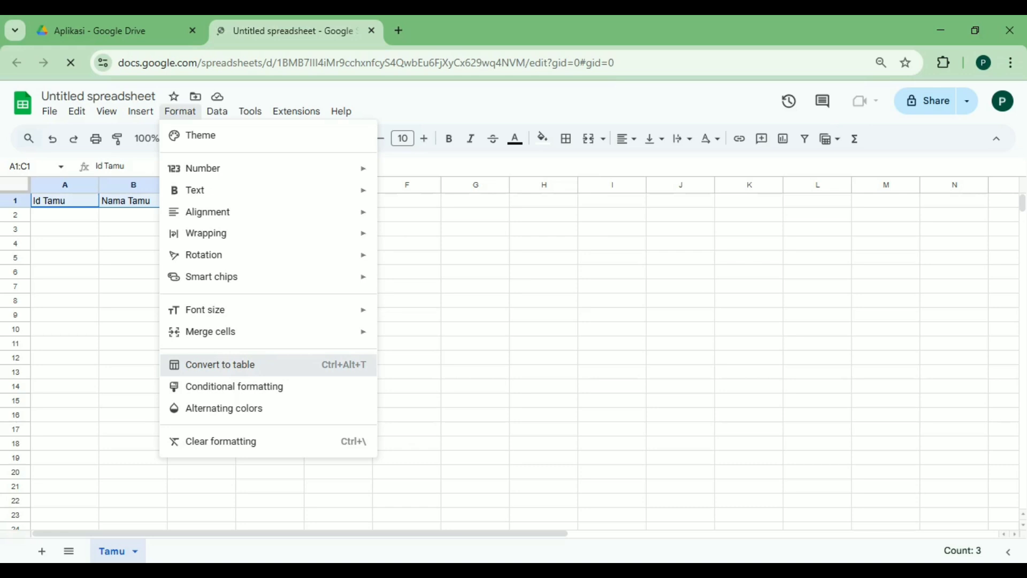
click(217, 367)
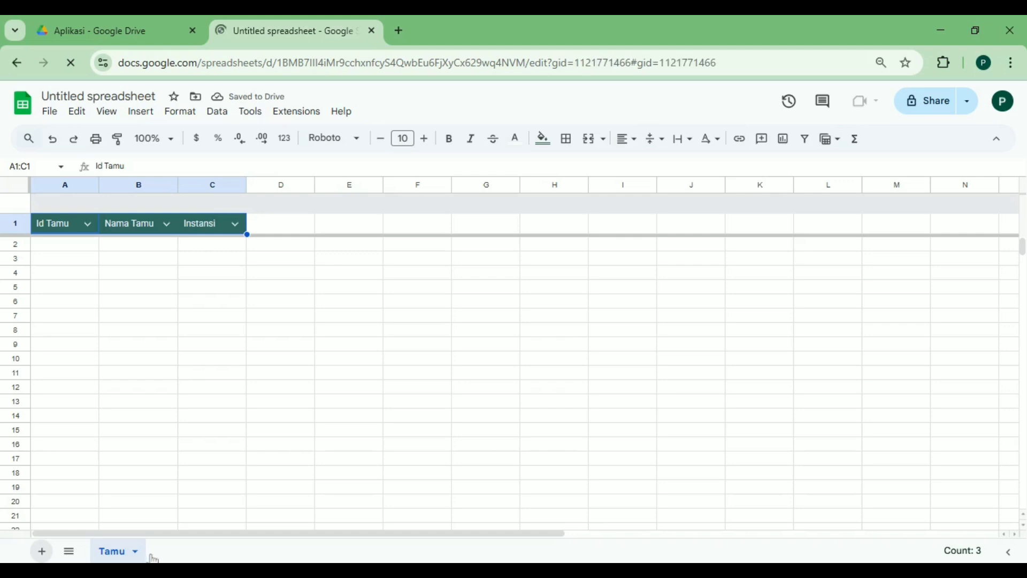
Add a second sheet to the spreadsheet and name it Acara
click(41, 551)
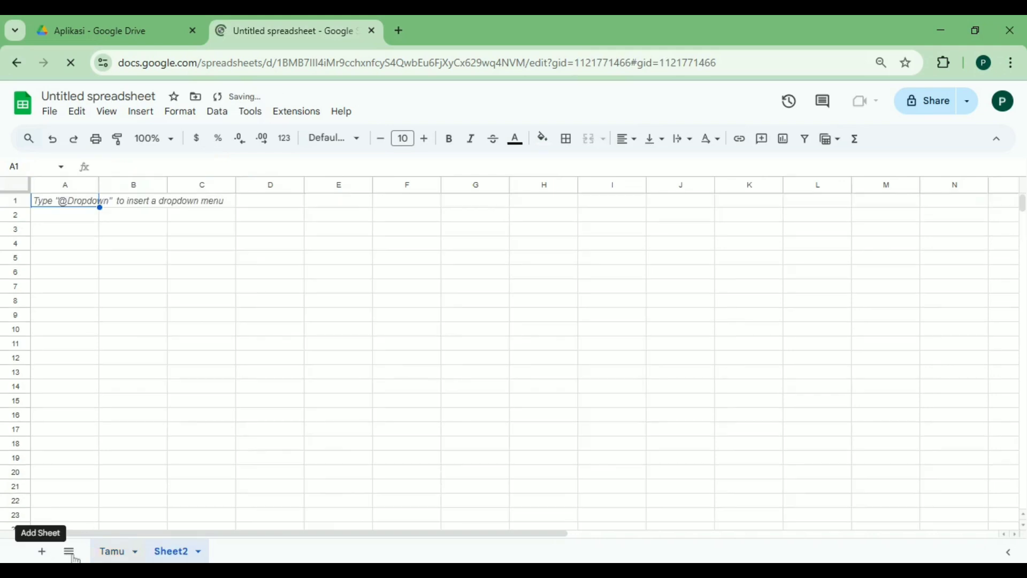
double_click(186, 558)
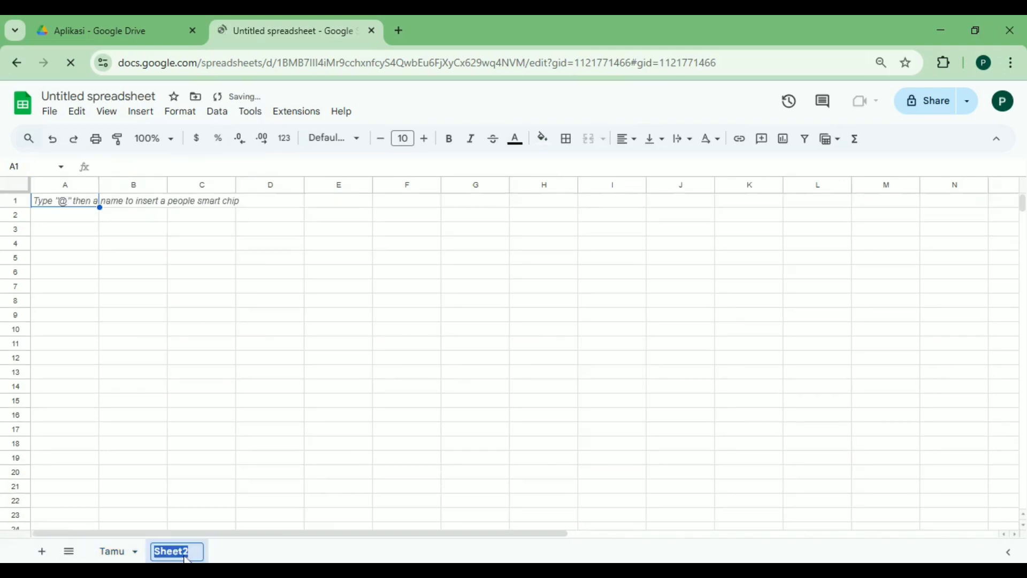
text(Acaara)
key(Return)
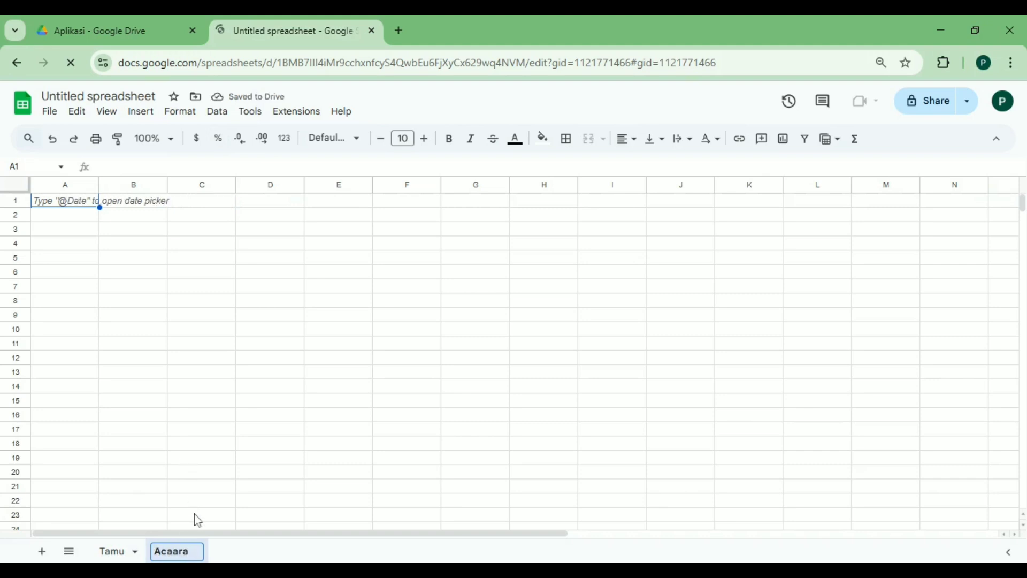
key(BackSpace)
key(BackSpace)
key(BackSpace)
text(ra)
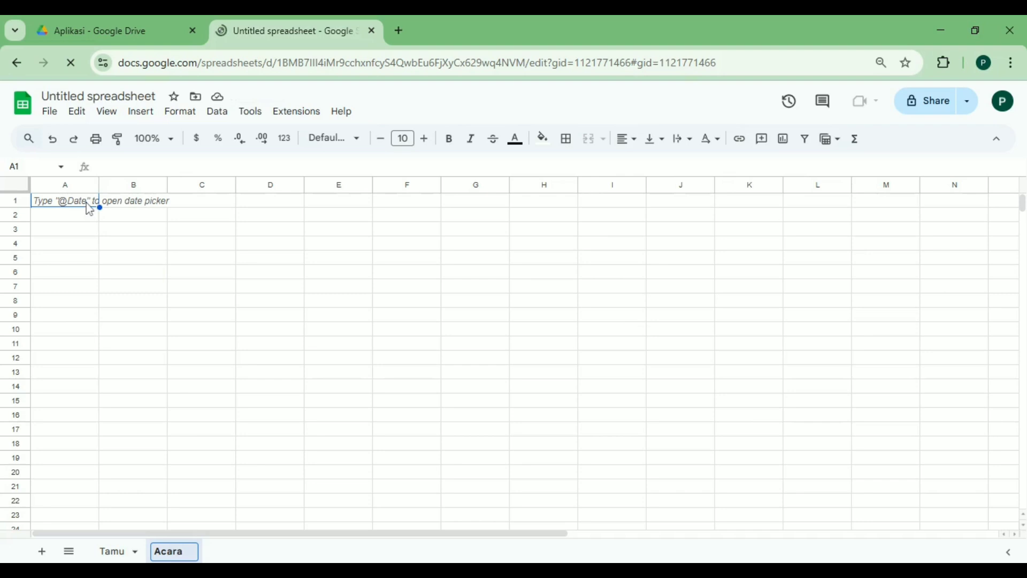
key(Return)
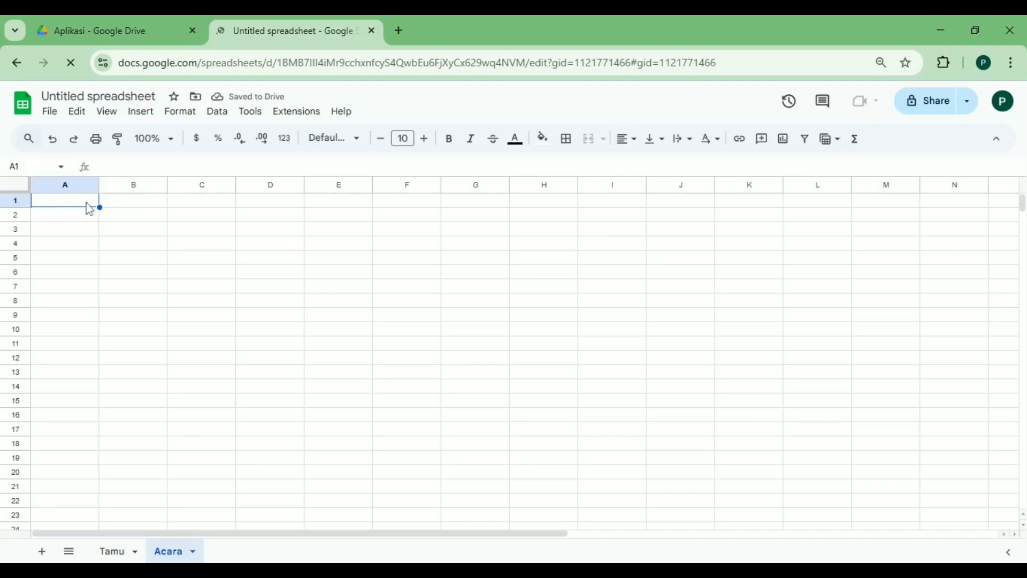
Enter the headers Id Acara, Nama Acara, Tanggal Pelaksanaan, Lokasi and Banner in A1:E1 of the Acara sheet
text(Id Acara)
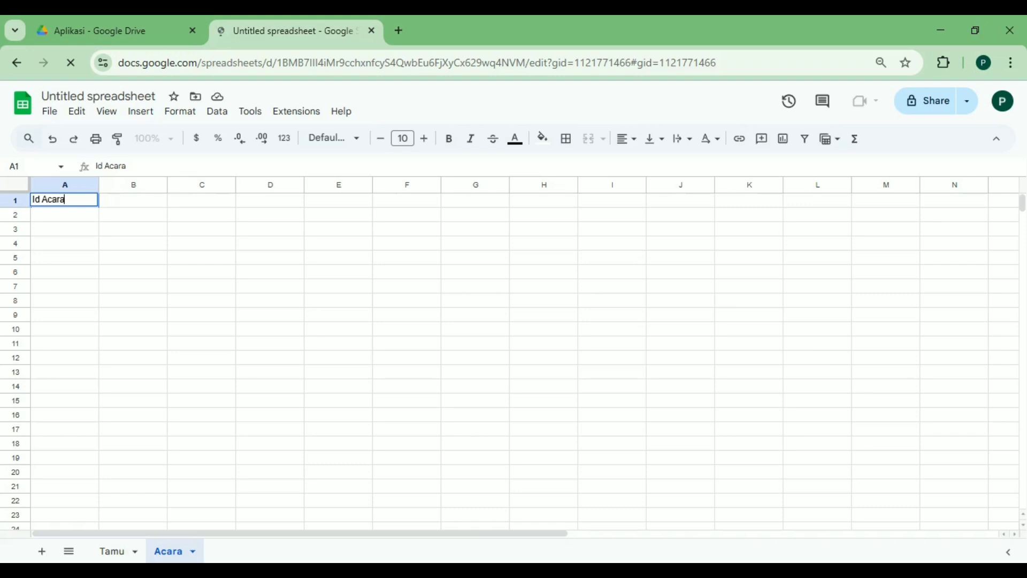
key(Tab)
text(Nama)
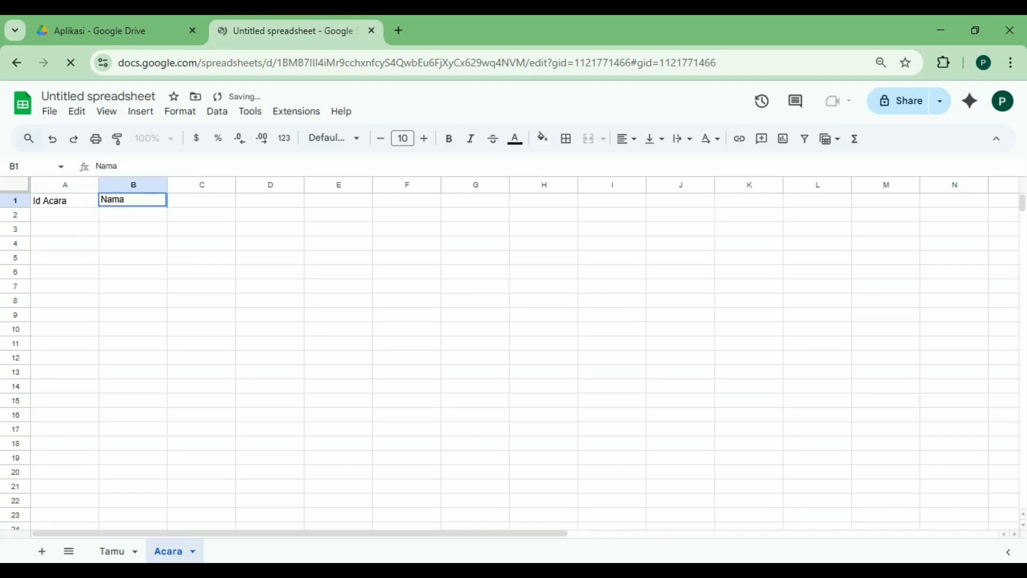
text( Acara)
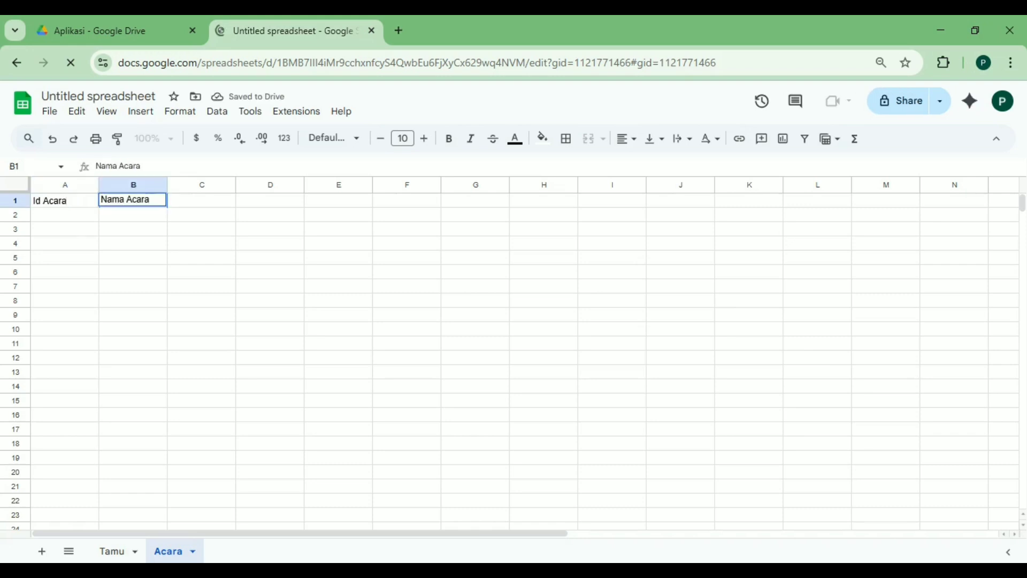
key(Tab)
text(Tanggal)
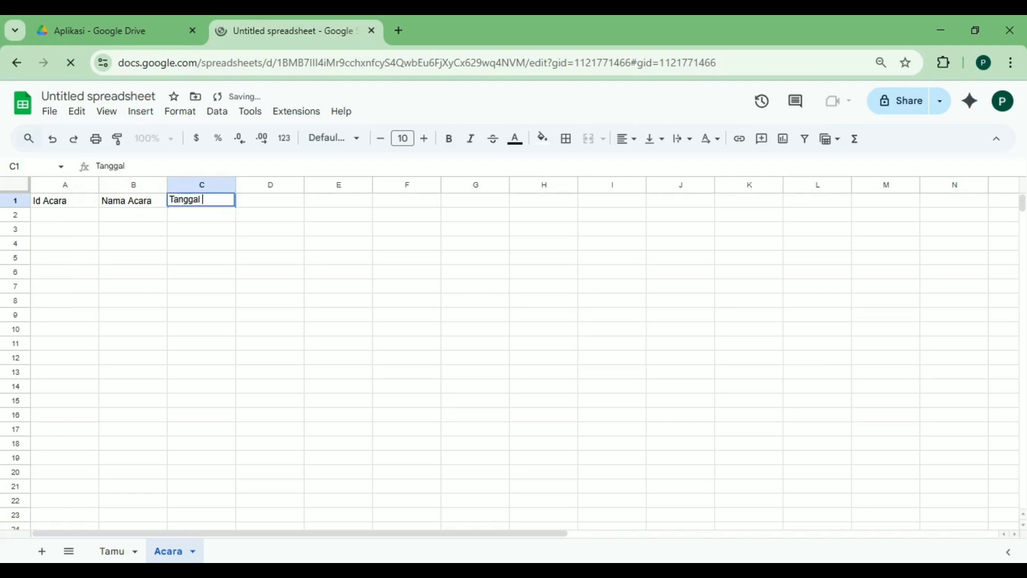
text( Pelaksanaan)
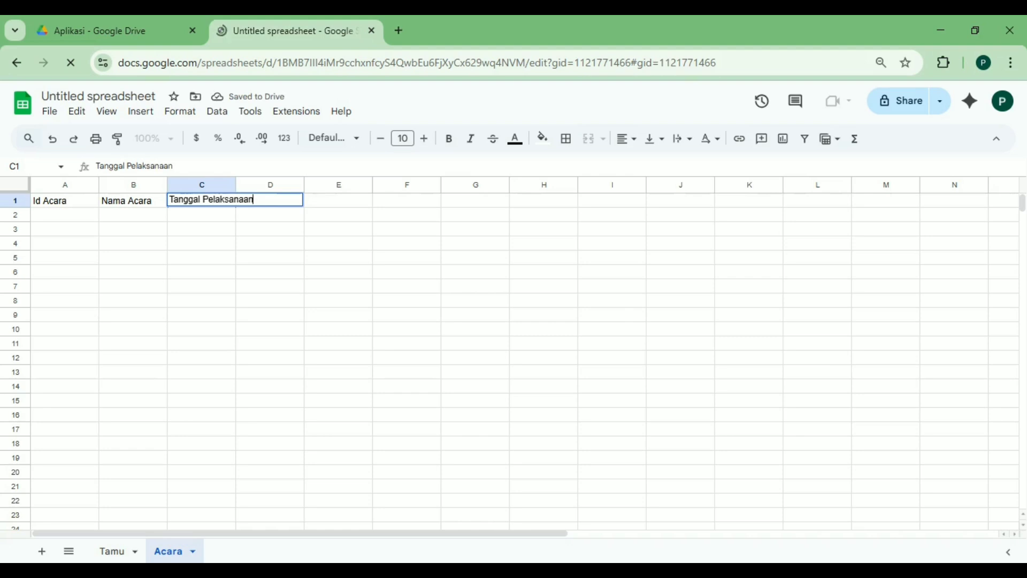
key(Tab)
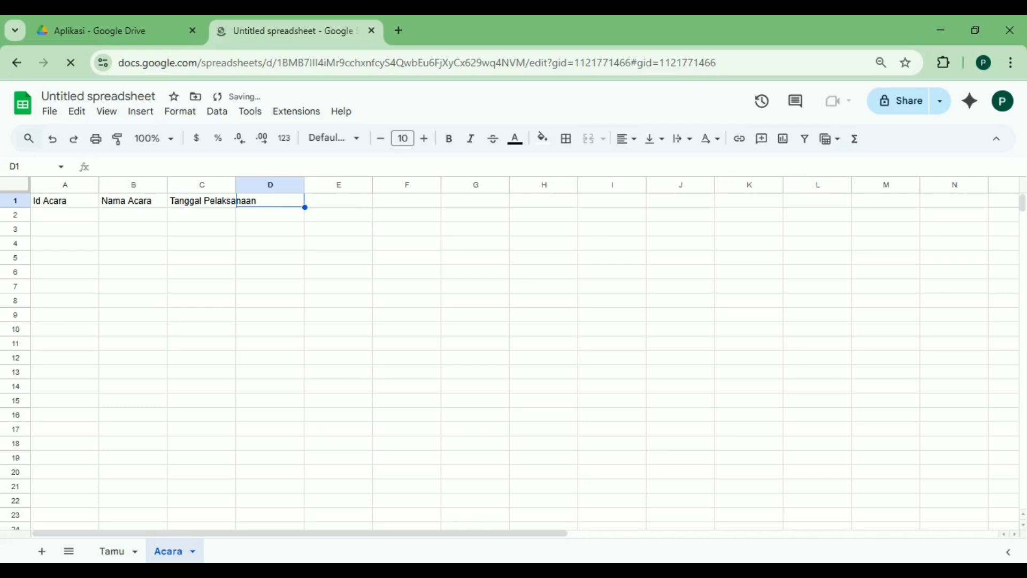
text(Lokasi)
key(Tab)
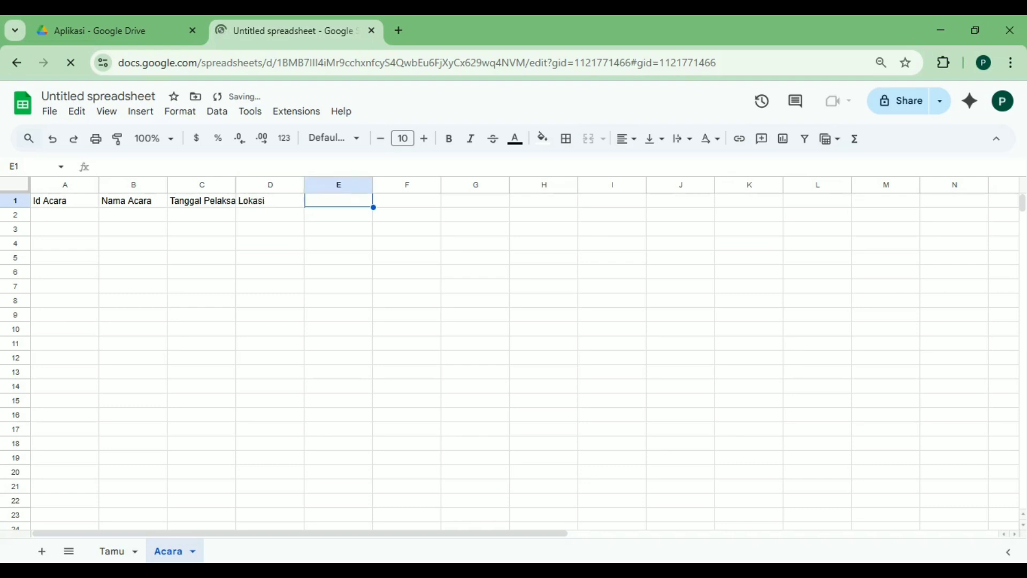
text(B)
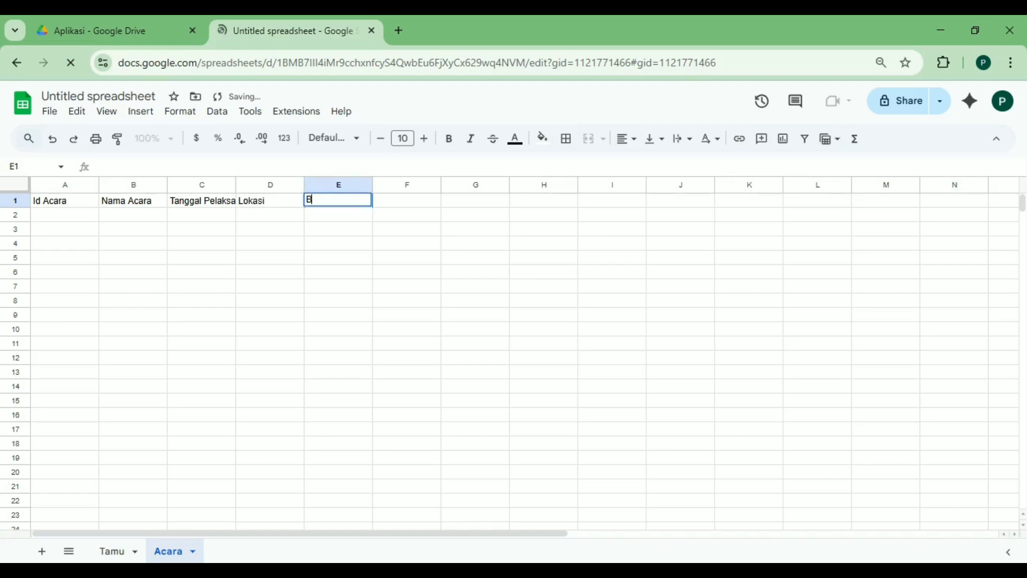
text(anner)
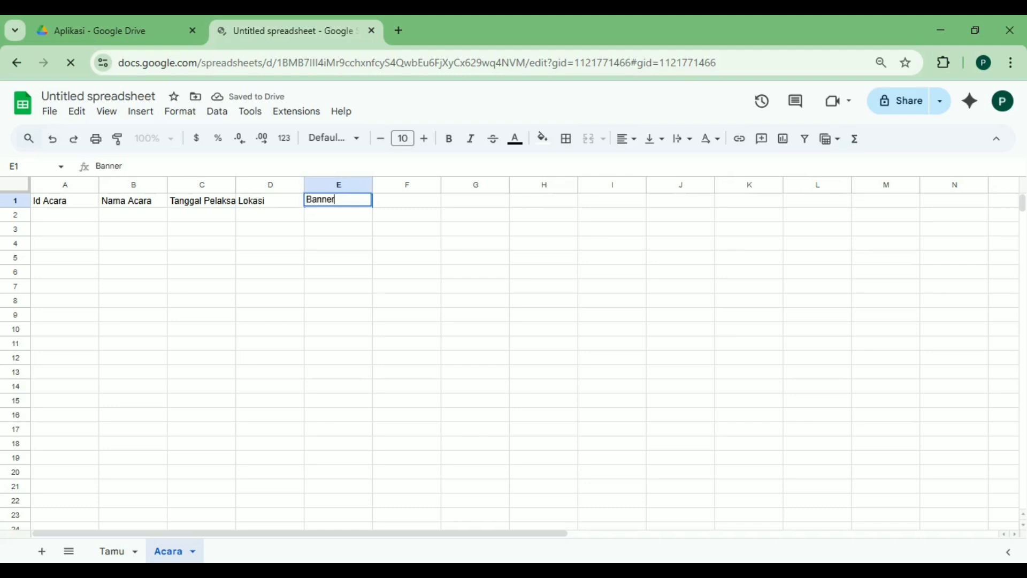
key(Return)
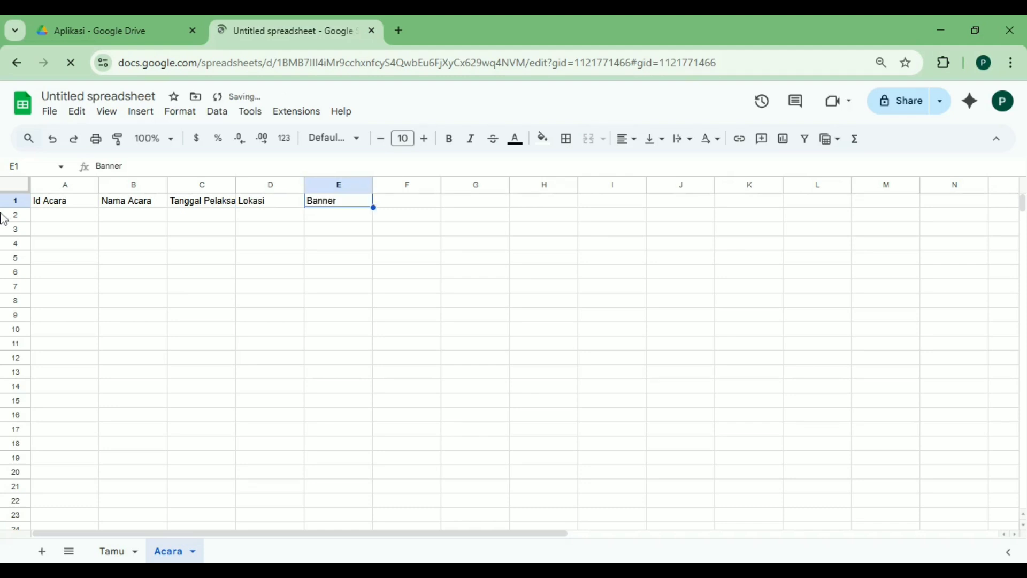
Convert the header range A1:E1 on the Acara sheet to a table
click(181, 112)
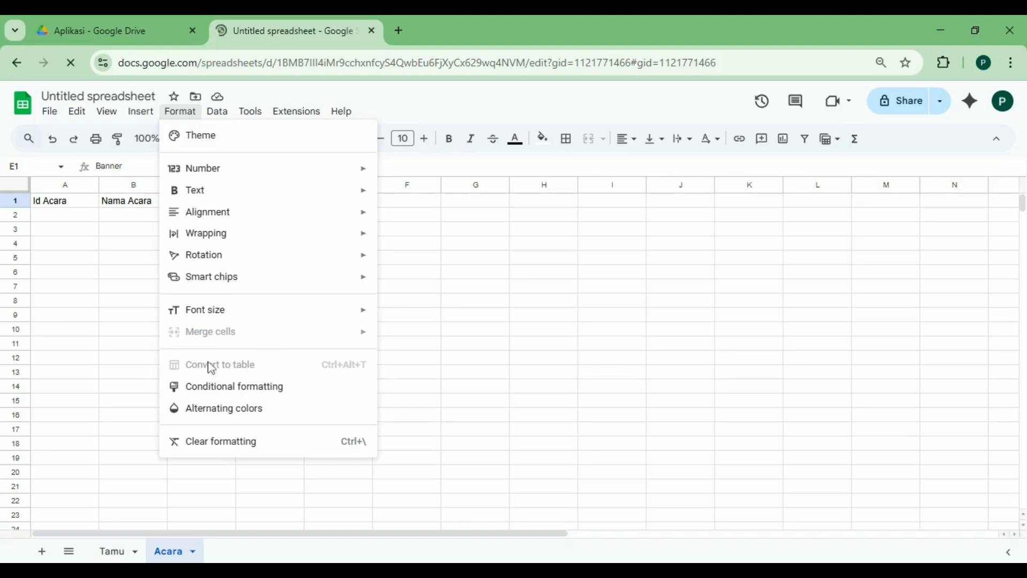
click(78, 206)
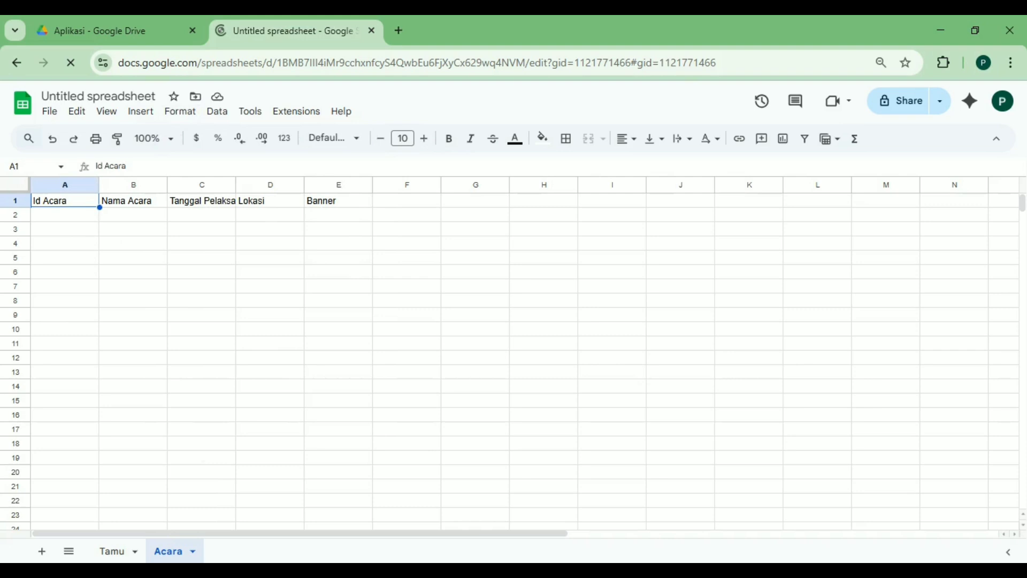
key(ctrl+shift+Right)
key(alt+o)
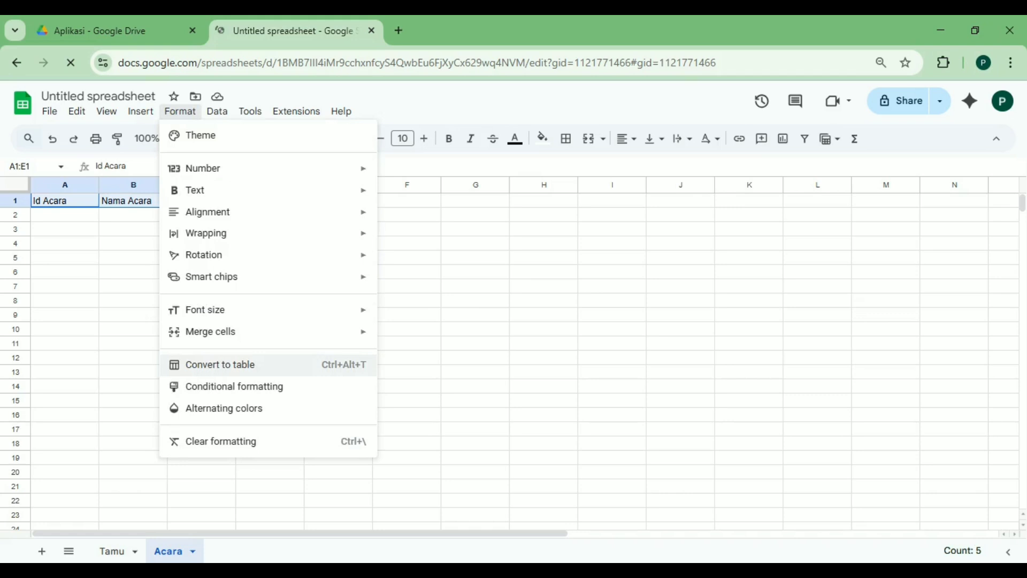
click(219, 364)
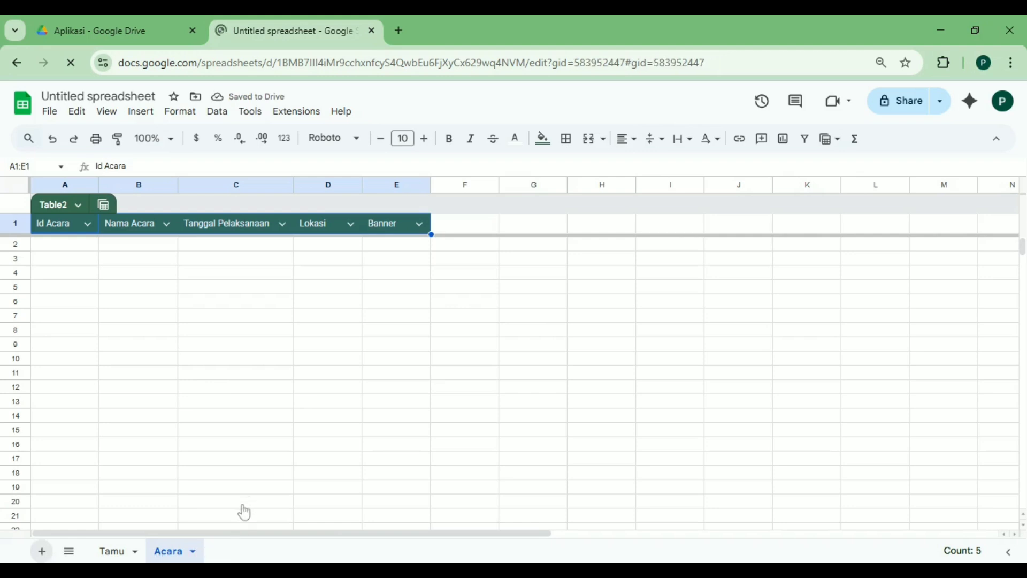
Add a third sheet to the spreadsheet and name it Kehadiran
click(42, 551)
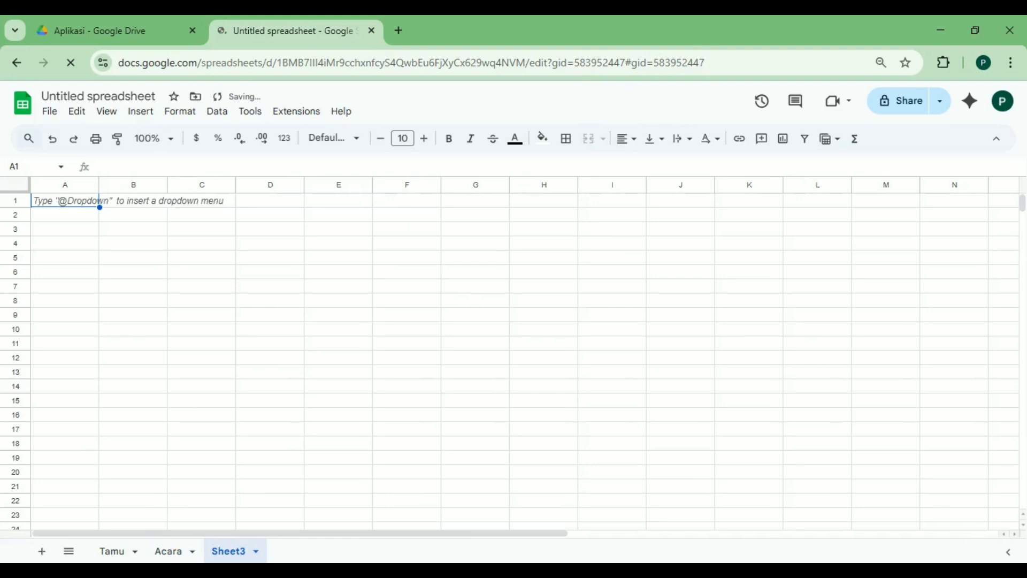
double_click(236, 551)
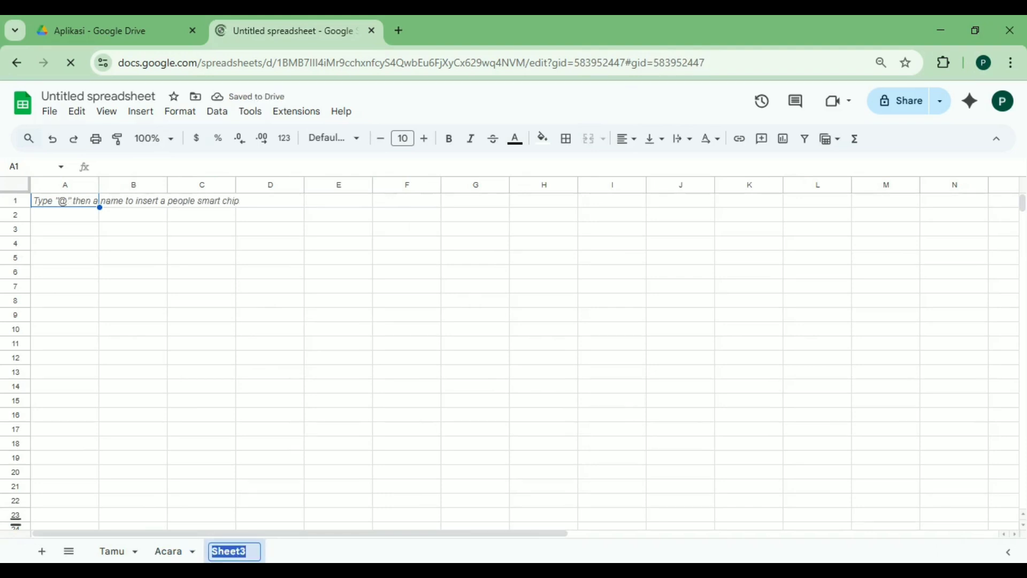
text(Kehadiran)
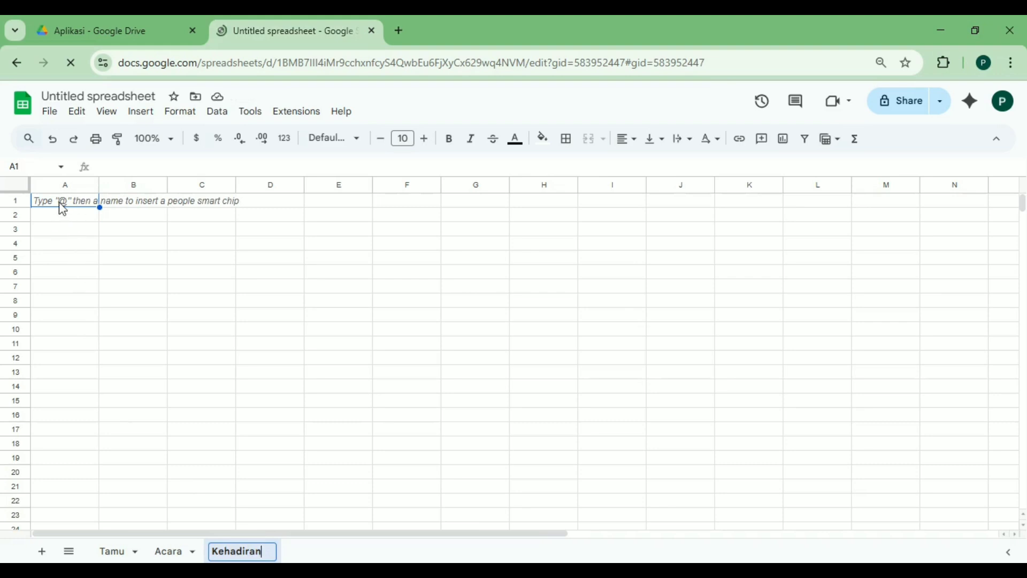
Enter the headers Id Kehadiran, Id Tamu, Nama Tamu, Id Acara and Waktu Hadir in A1:E1 of the Kehadiran sheet
click(60, 204)
text(Id)
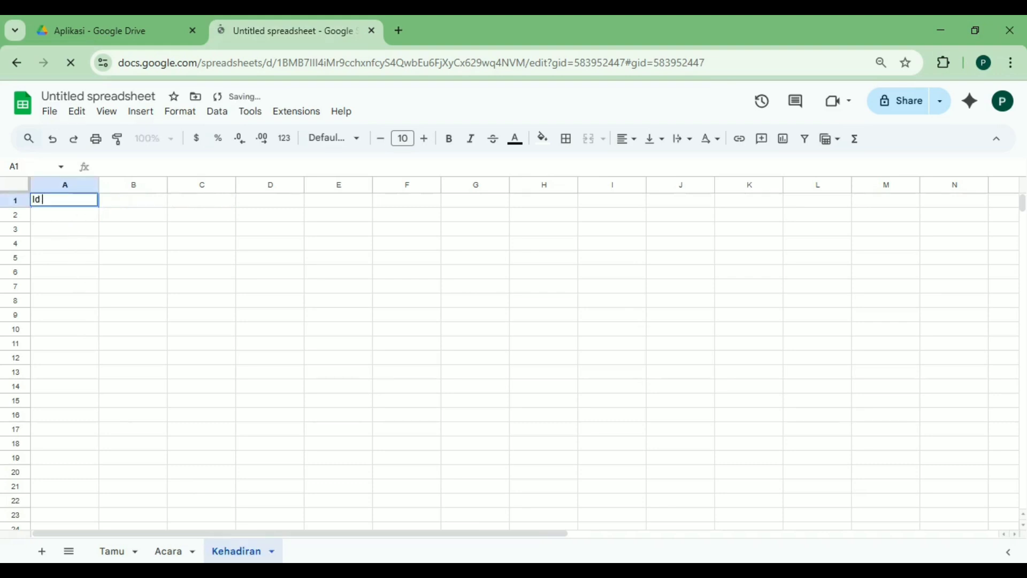
text( Kehadiran)
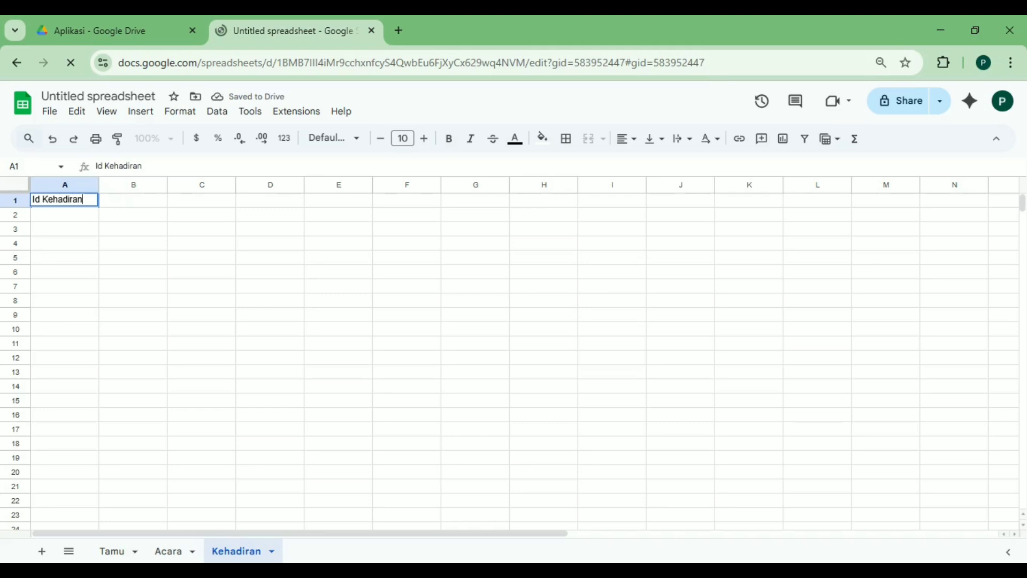
key(Tab)
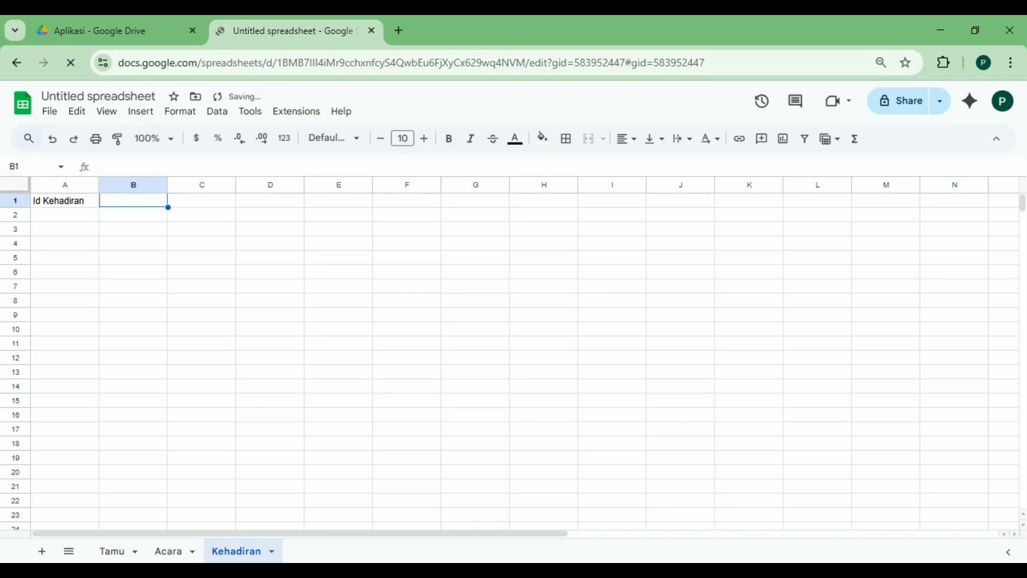
text(Id Tami)
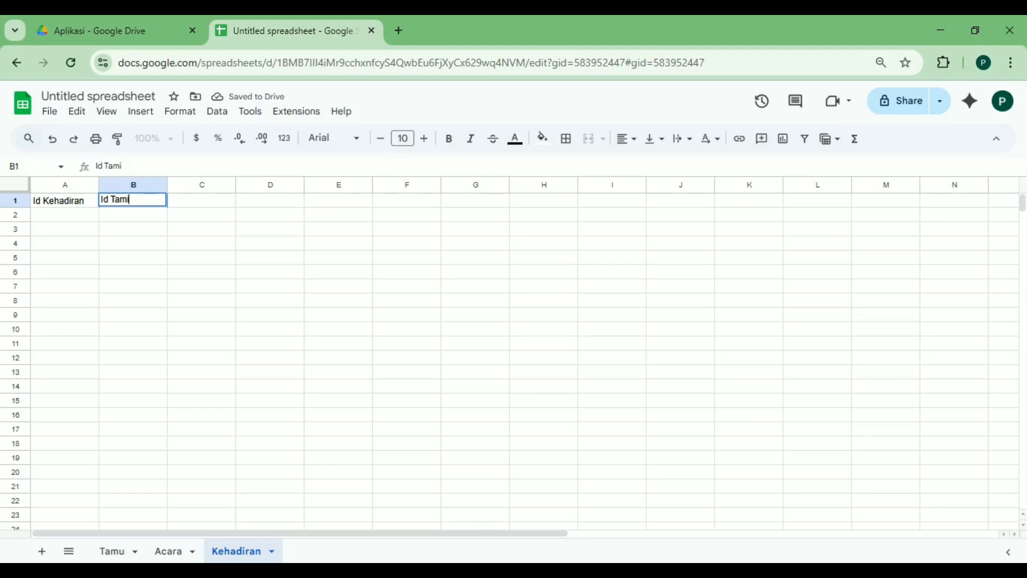
key(BackSpace)
text(u)
key(Tab)
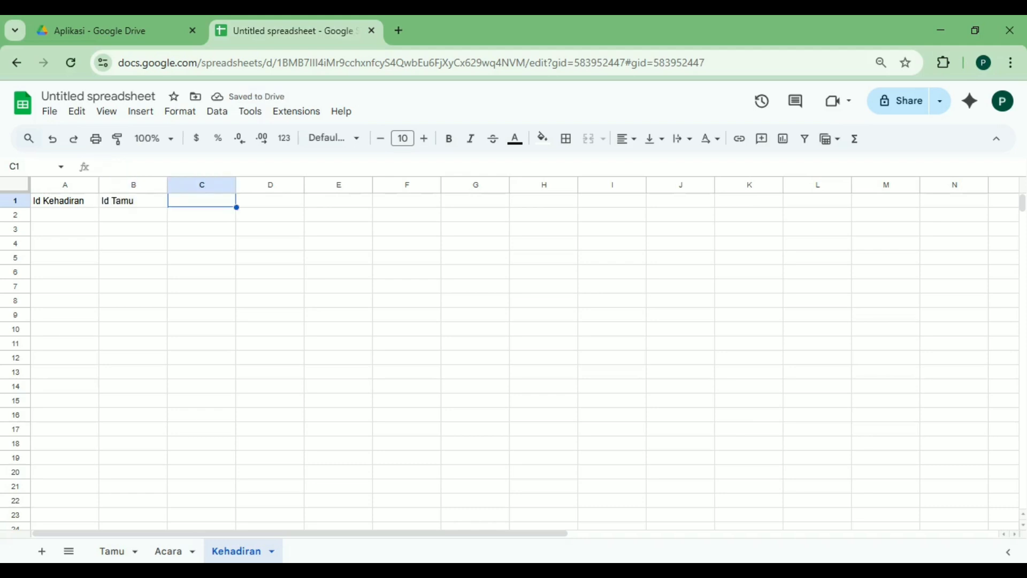
text(Nama)
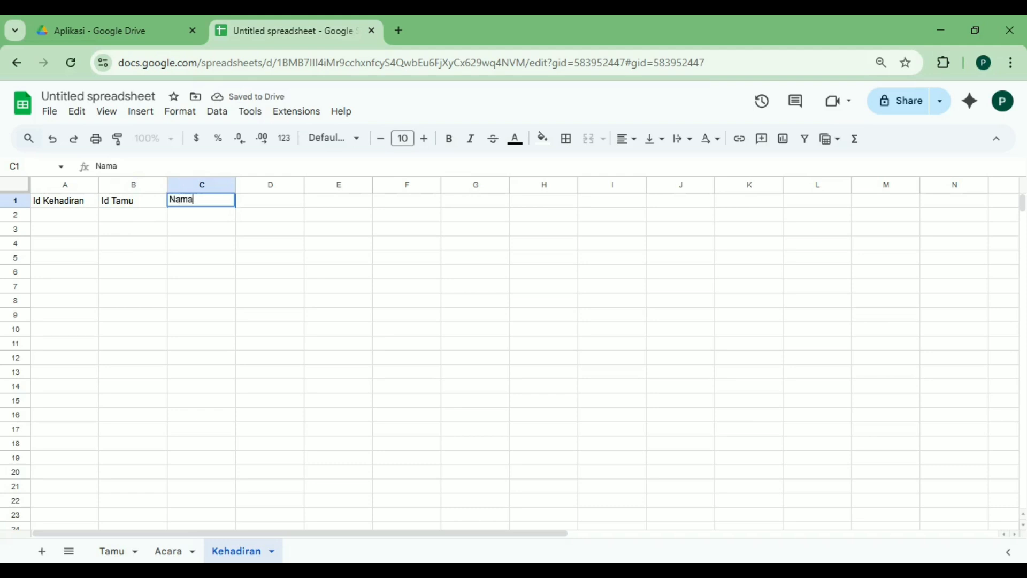
text( Tamu)
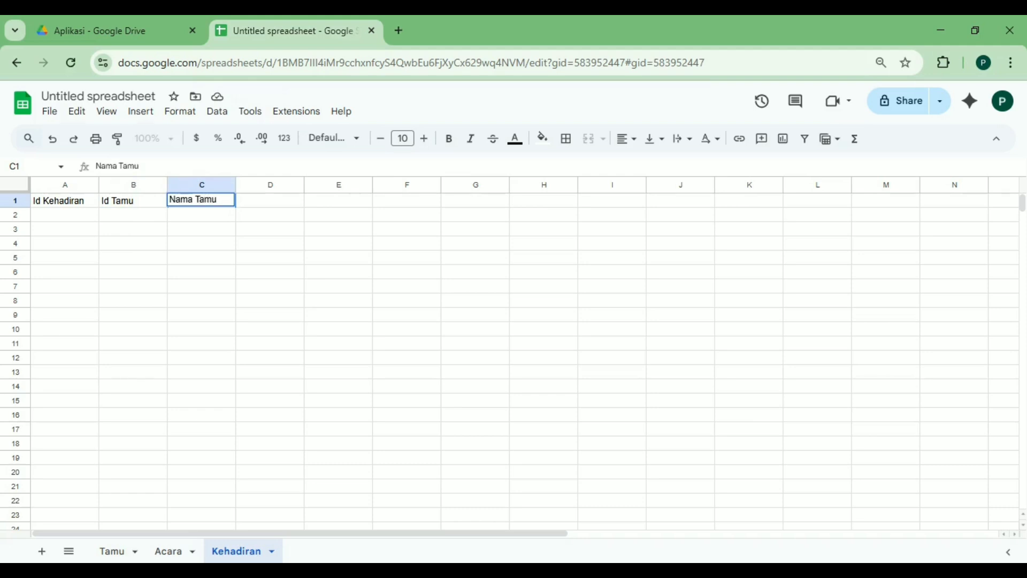
key(Tab)
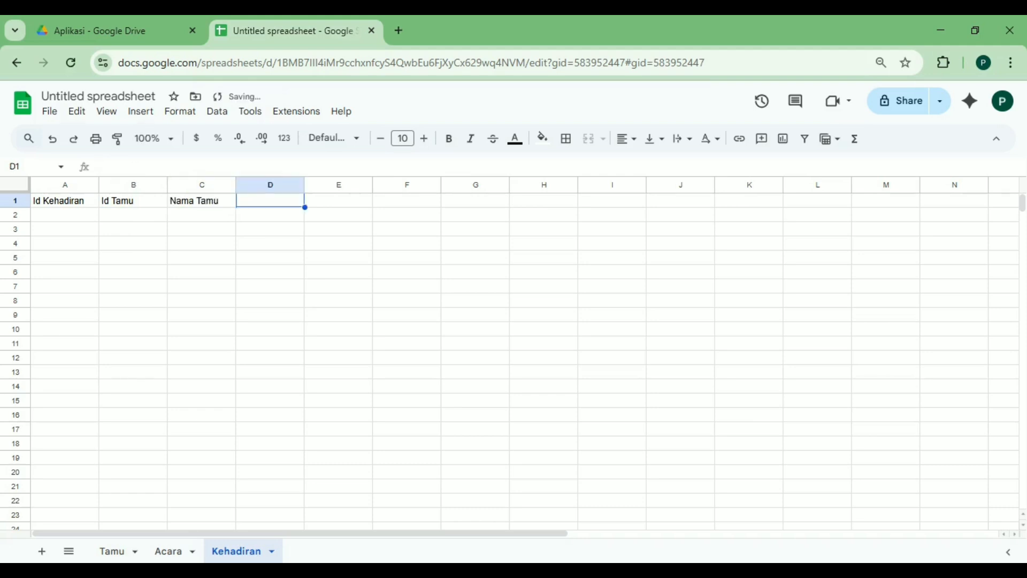
text(Id Acara)
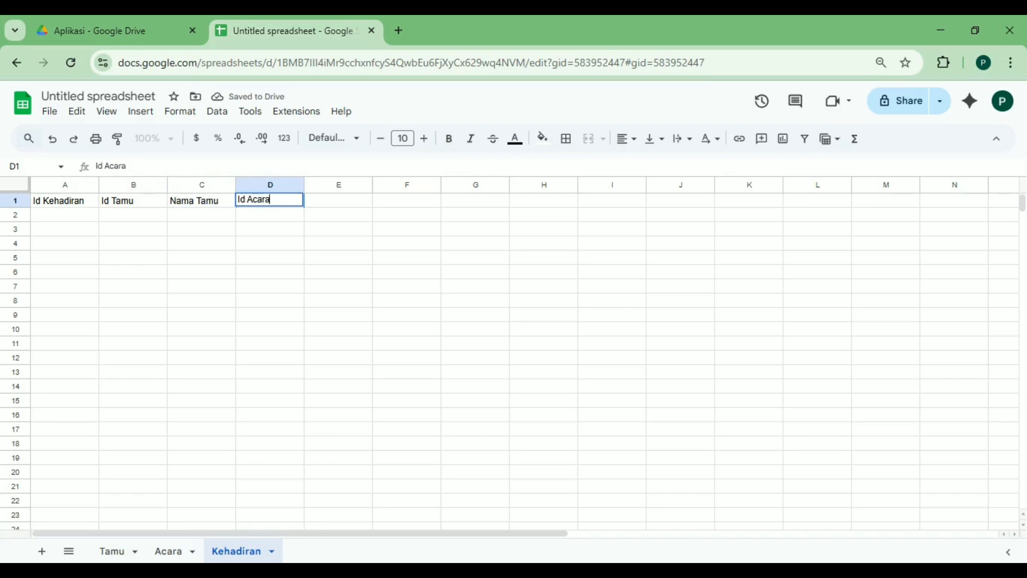
key(Tab)
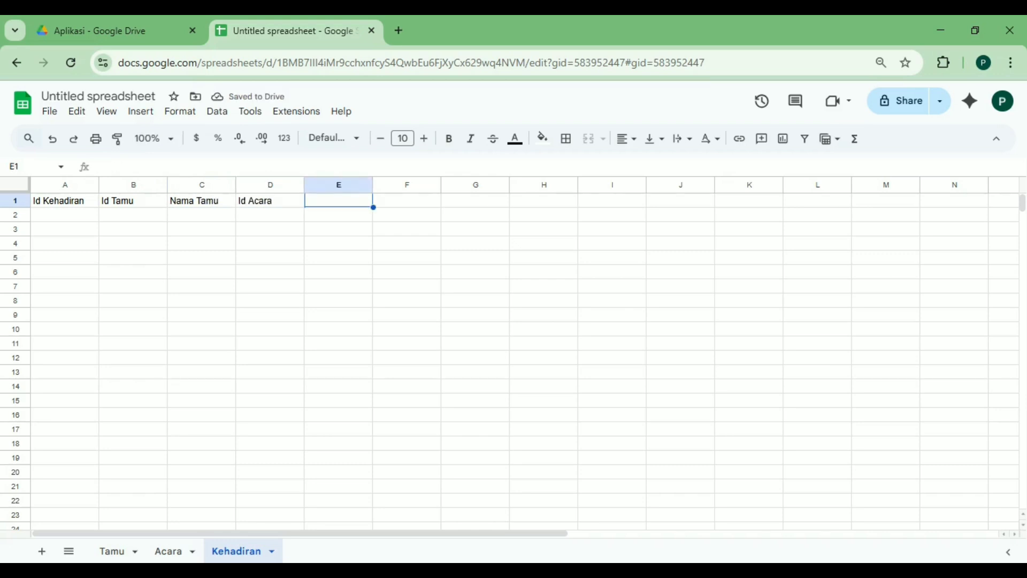
text(W)
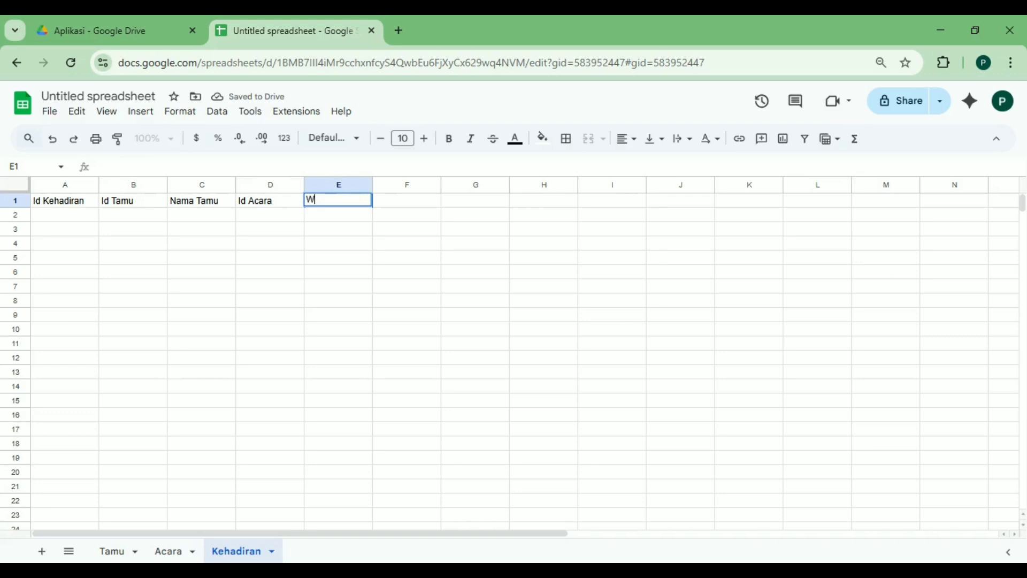
text(aktu Hadir)
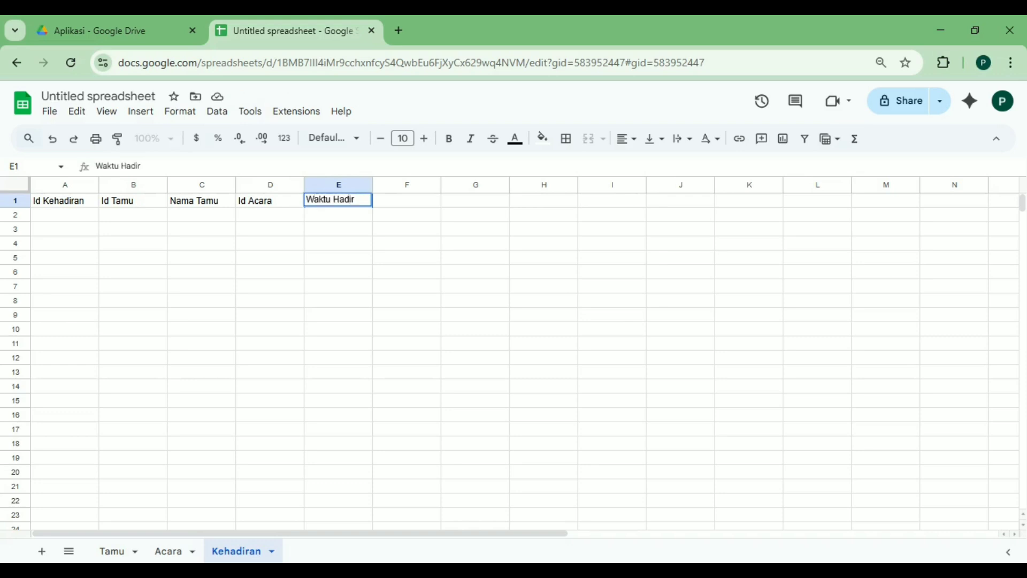
key(Return)
Convert the header range A1:E1 on the Kehadiran sheet to a table
key(Up)
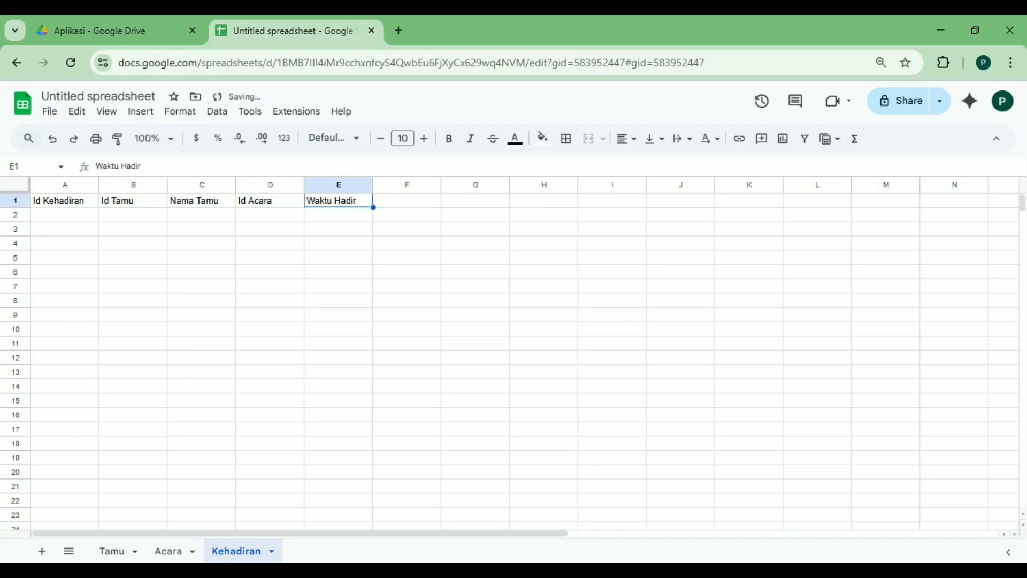
click(179, 111)
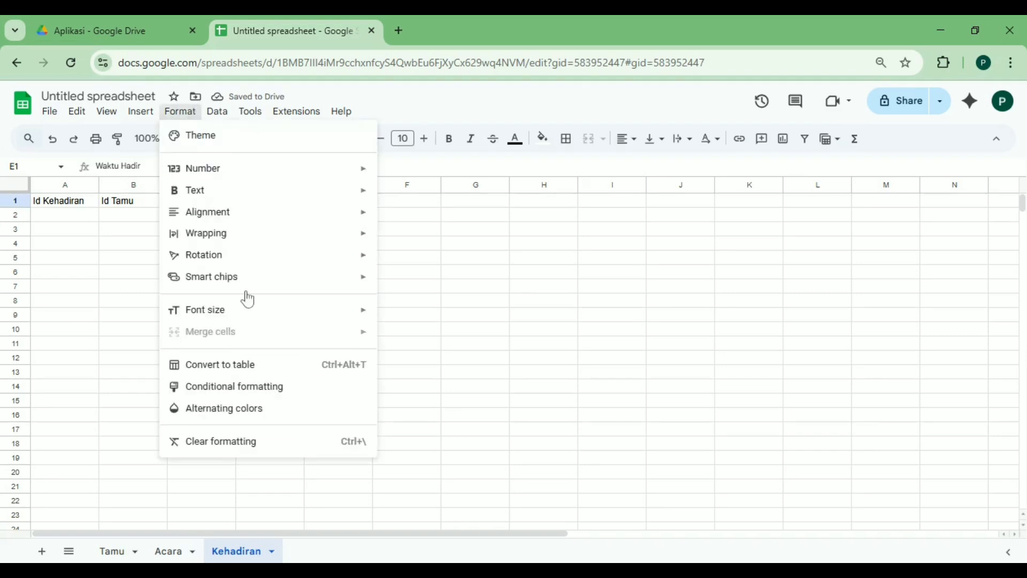
click(249, 366)
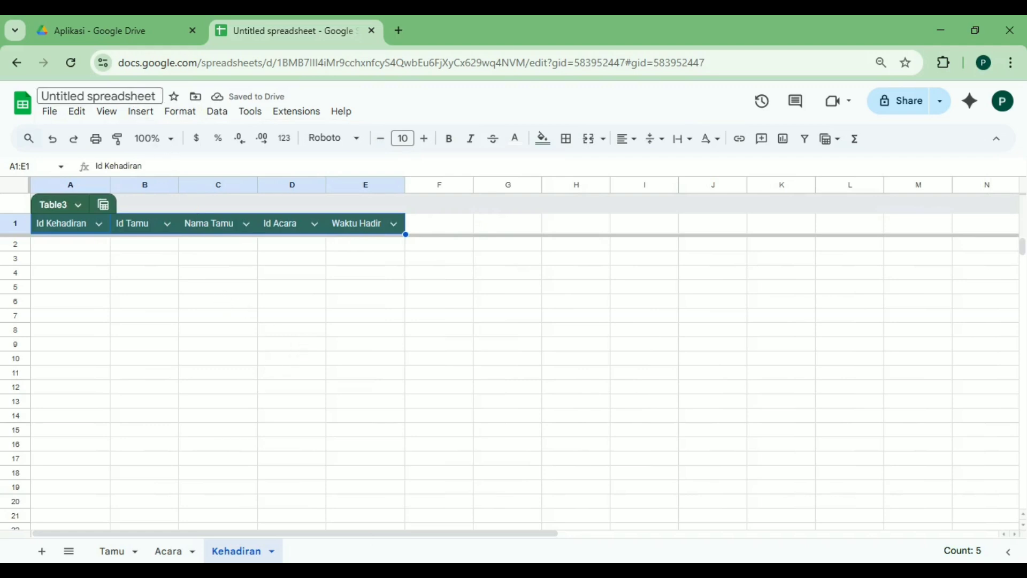
Rename the spreadsheet file as Absensi Acara
click(134, 96)
text(Ab)
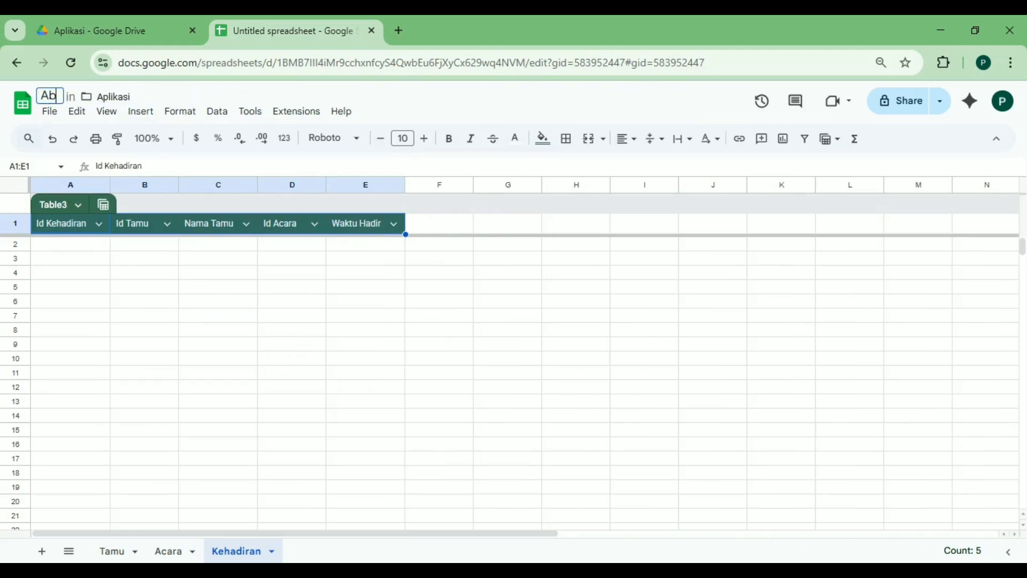
text(sensi Acara)
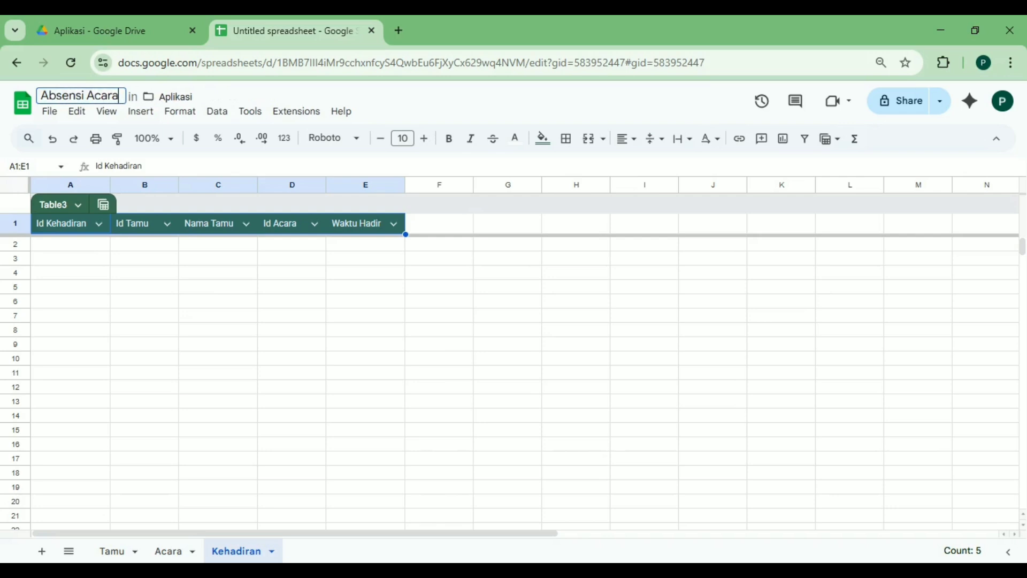
key(Return)
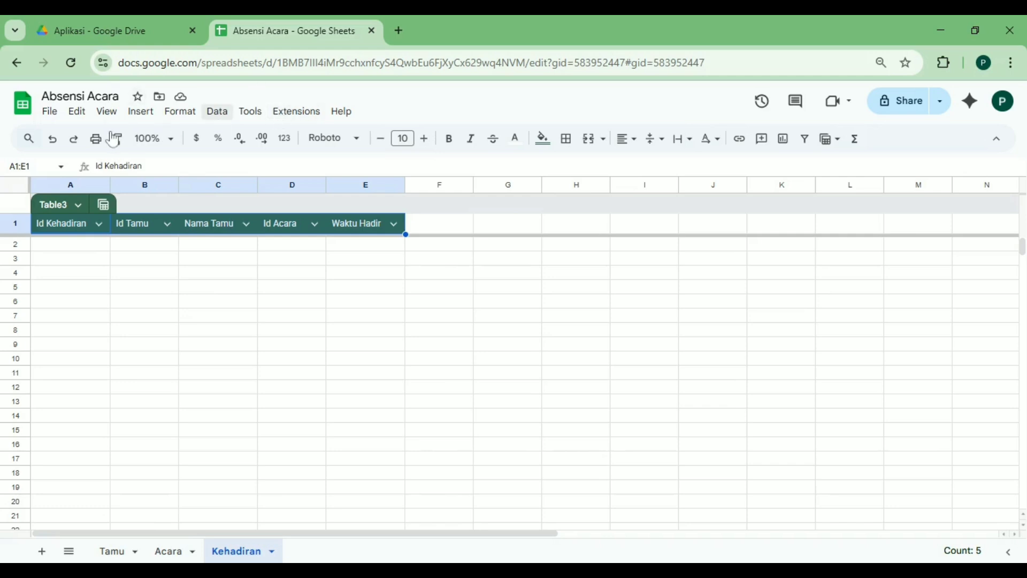
Create a new AppSheet app from the Absensi Acara spreadsheet
click(307, 113)
mouse_move(314, 220)
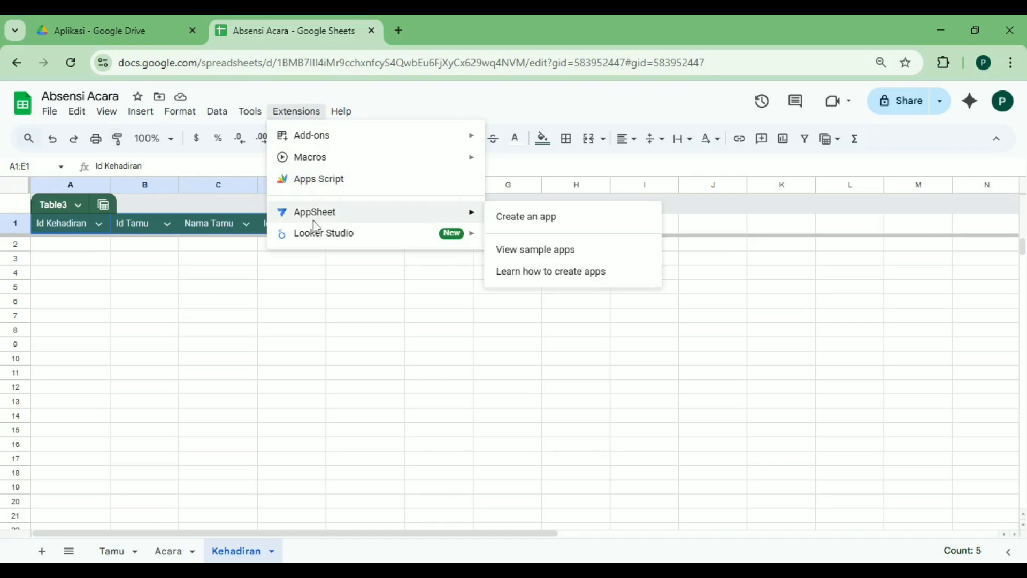
click(511, 224)
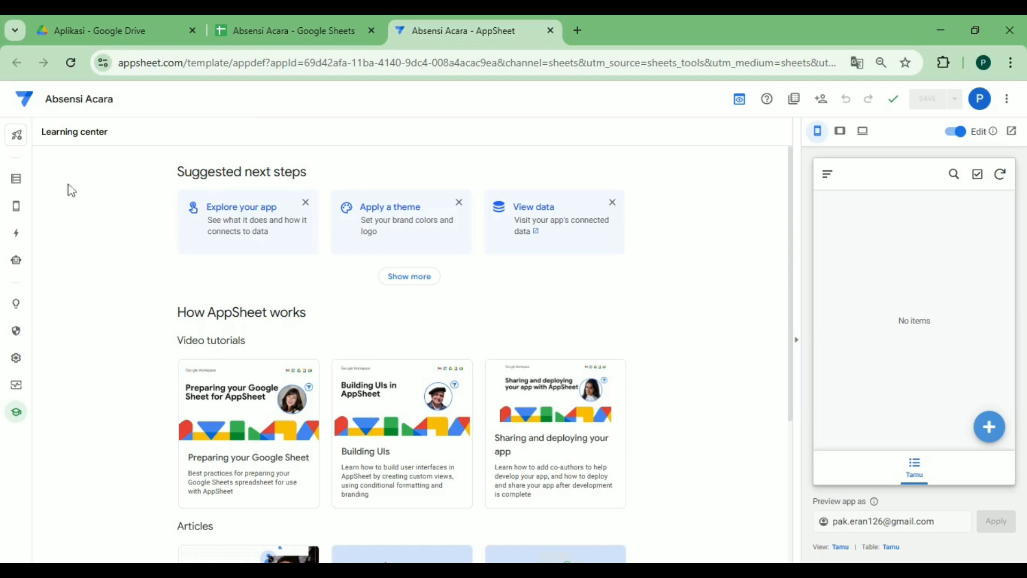
Add the suggested Acara and Kehadiran tables to the app's data and review the columns of all three tables
click(17, 179)
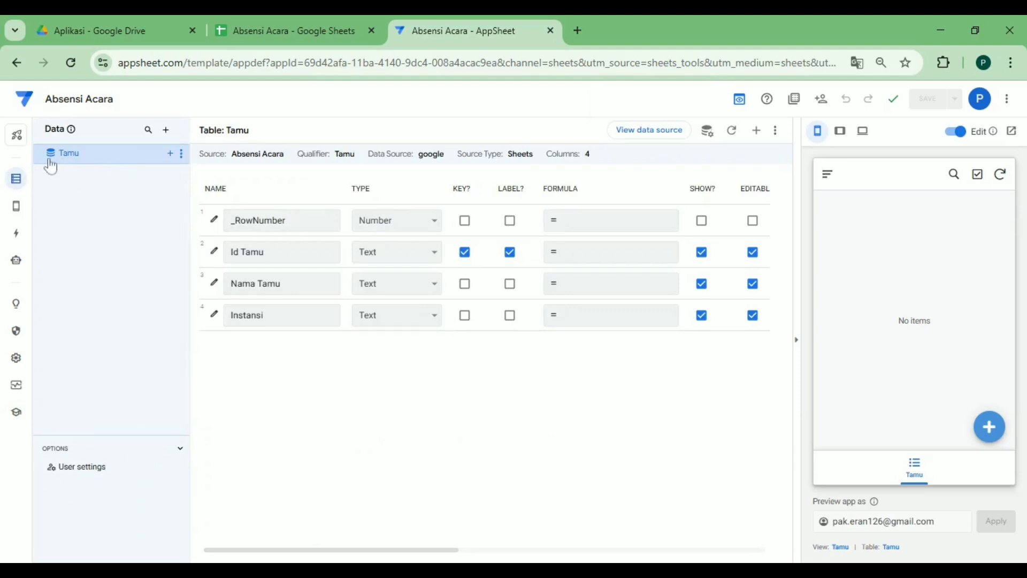
click(165, 131)
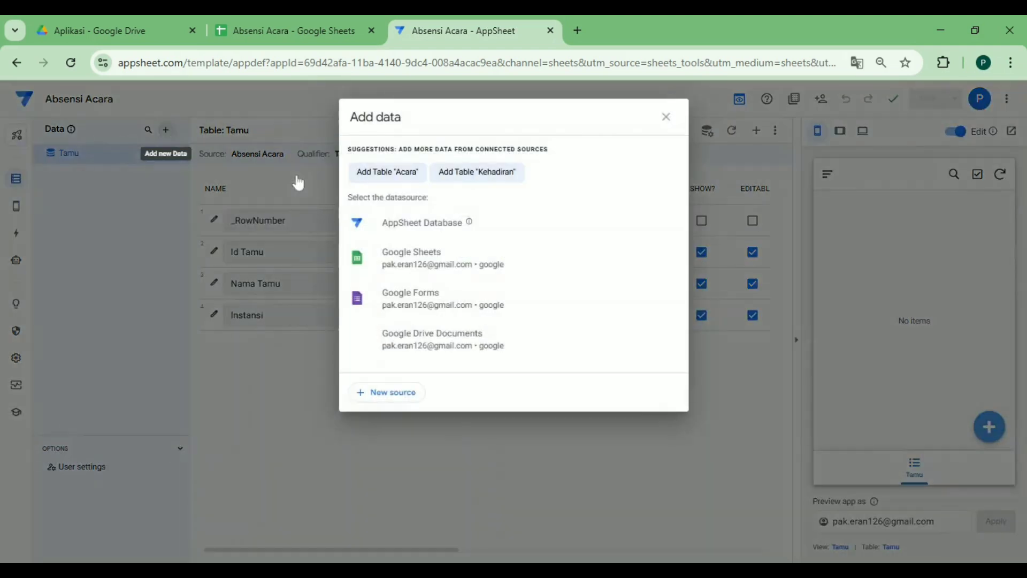
click(418, 177)
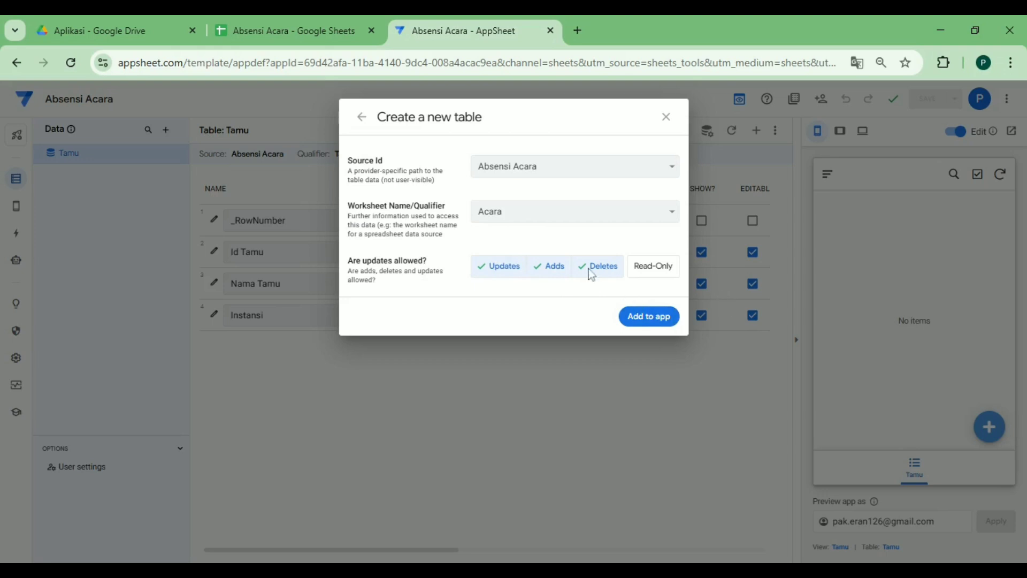
click(641, 319)
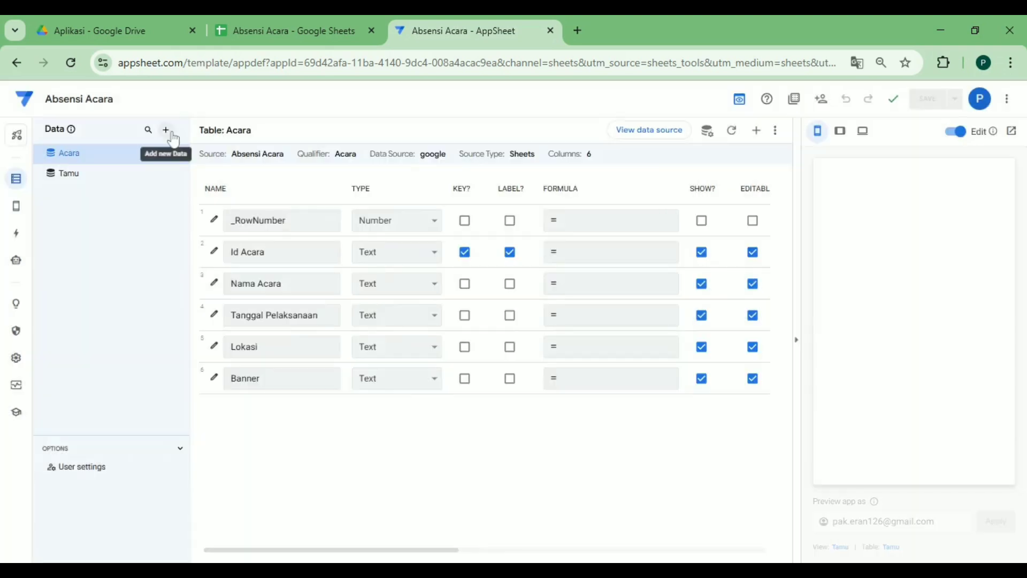
click(171, 134)
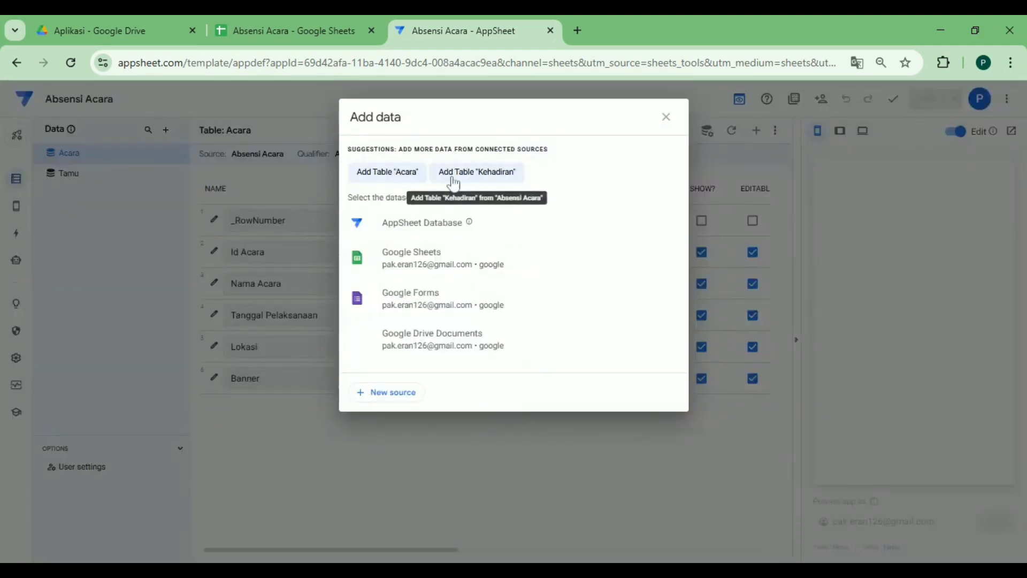
click(453, 181)
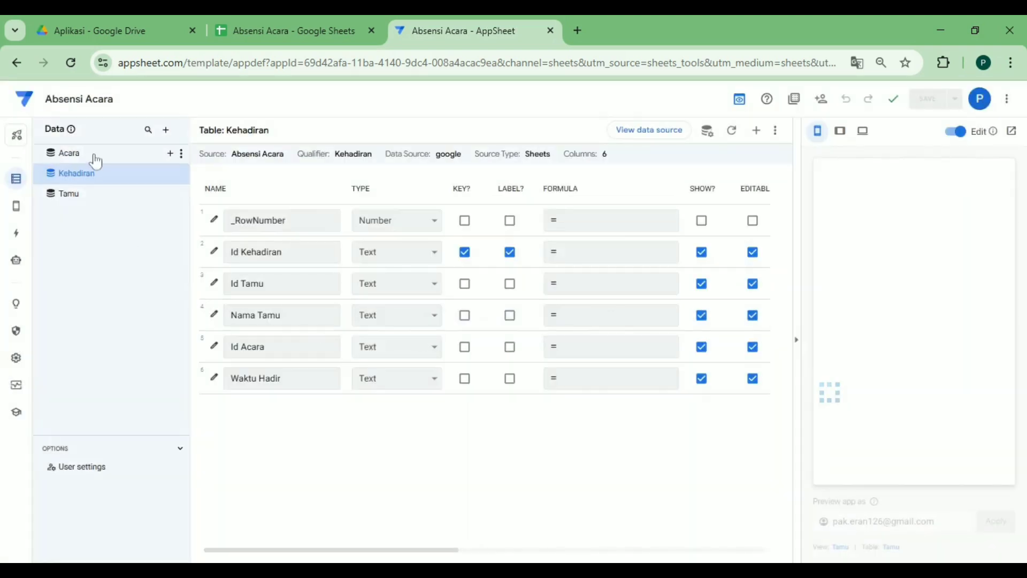
click(94, 156)
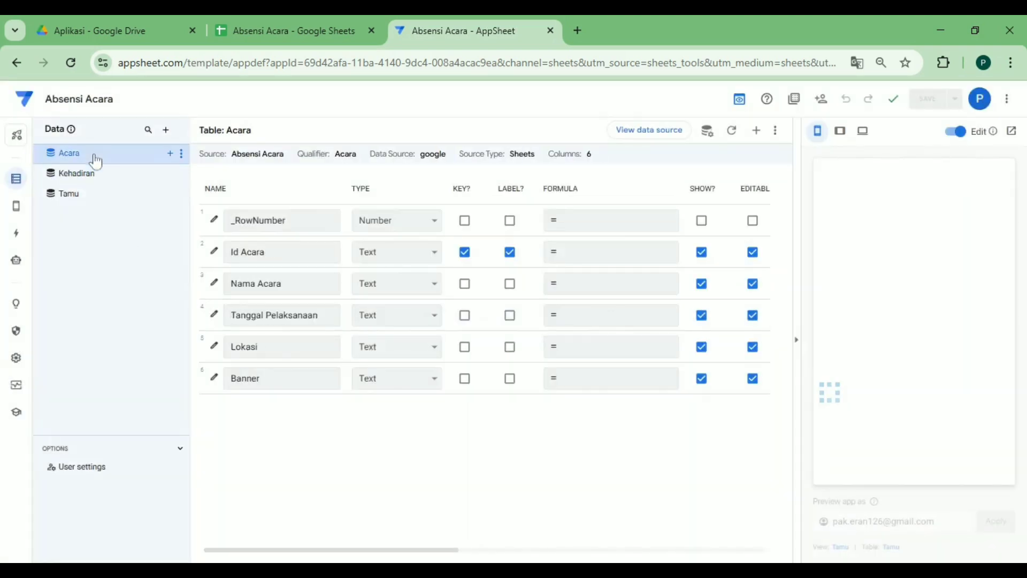
click(78, 183)
click(79, 199)
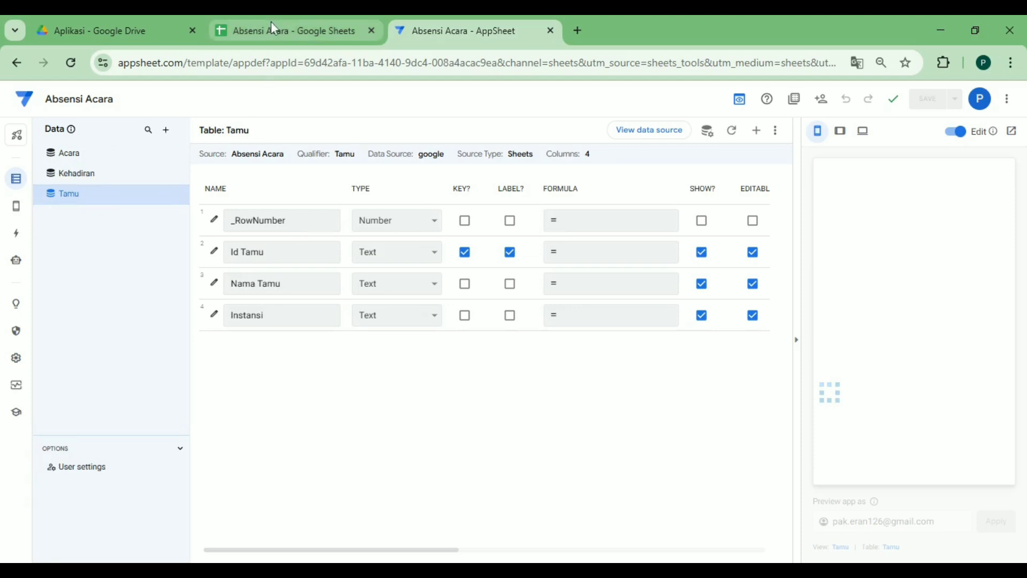
In the Acara table, set the Tanggal Pelaksanaan column type to Date and the Banner column type to Image
click(90, 159)
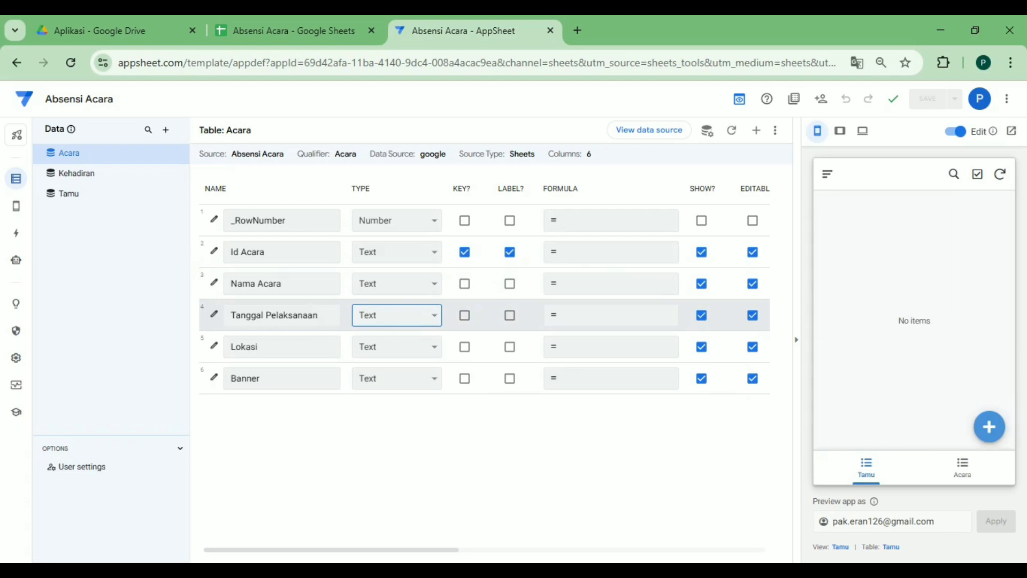
click(440, 317)
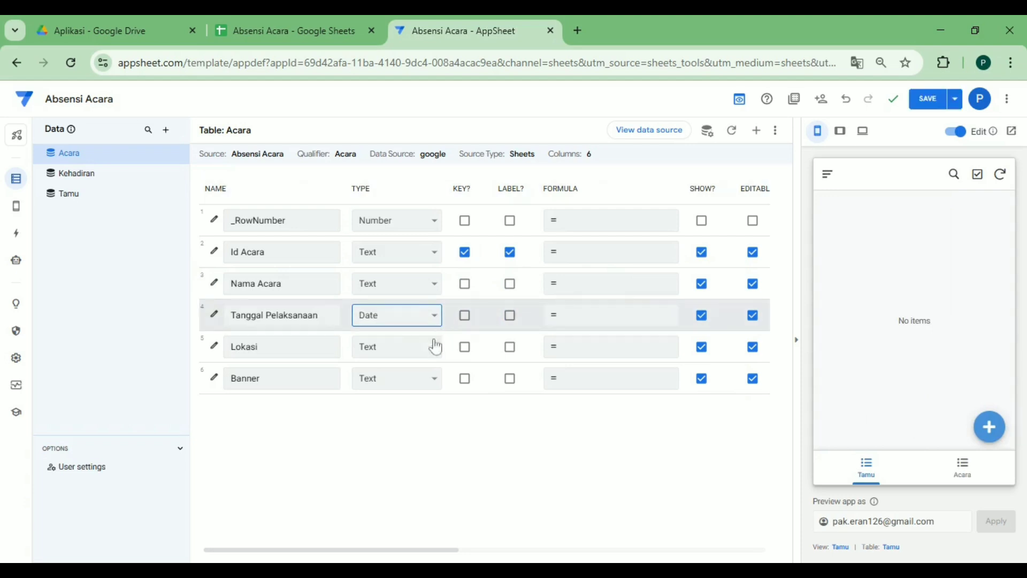
click(418, 380)
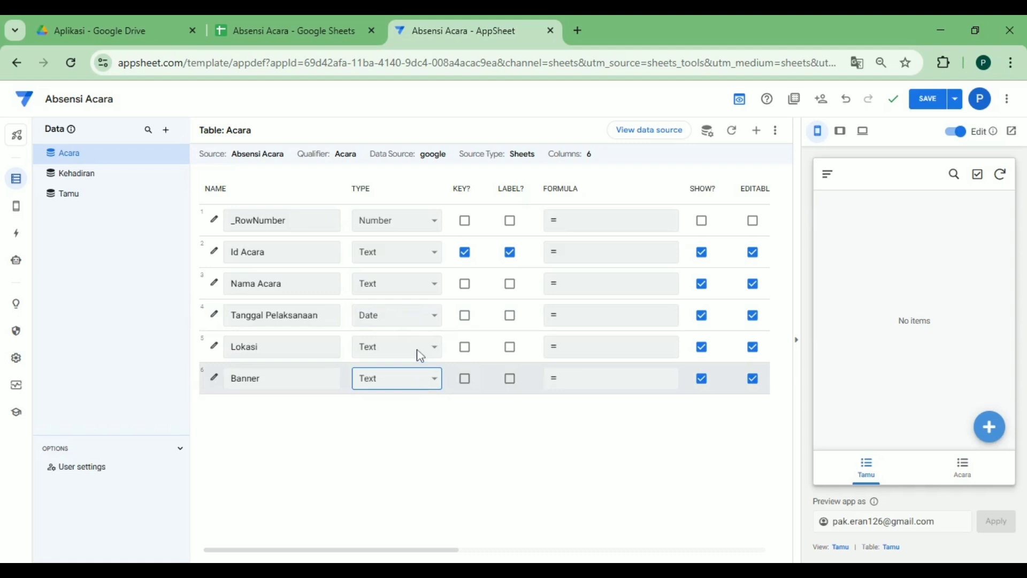
click(416, 150)
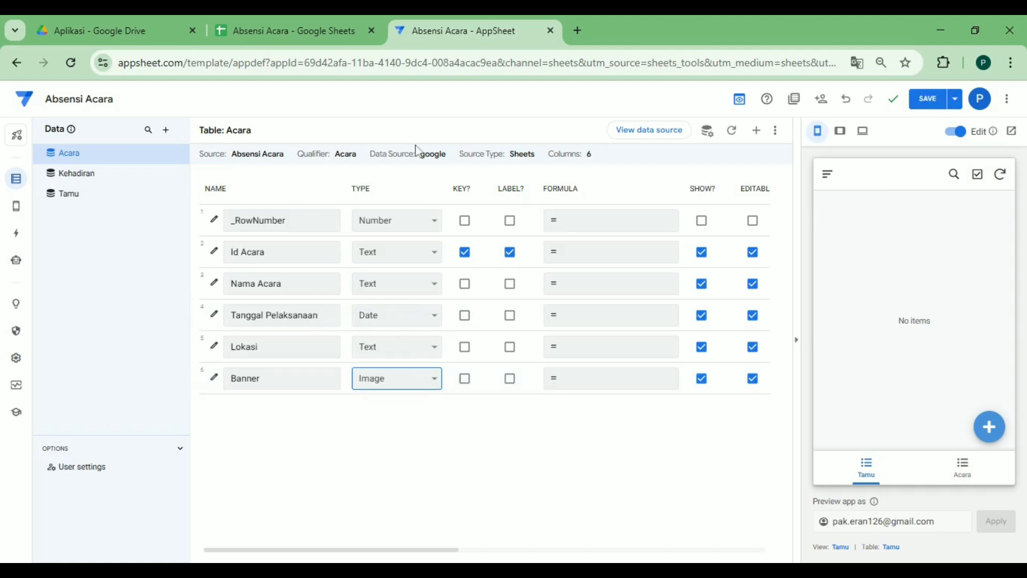
In the Kehadiran table, set the Id Acara column type to Ref with Acara as its source table
click(82, 180)
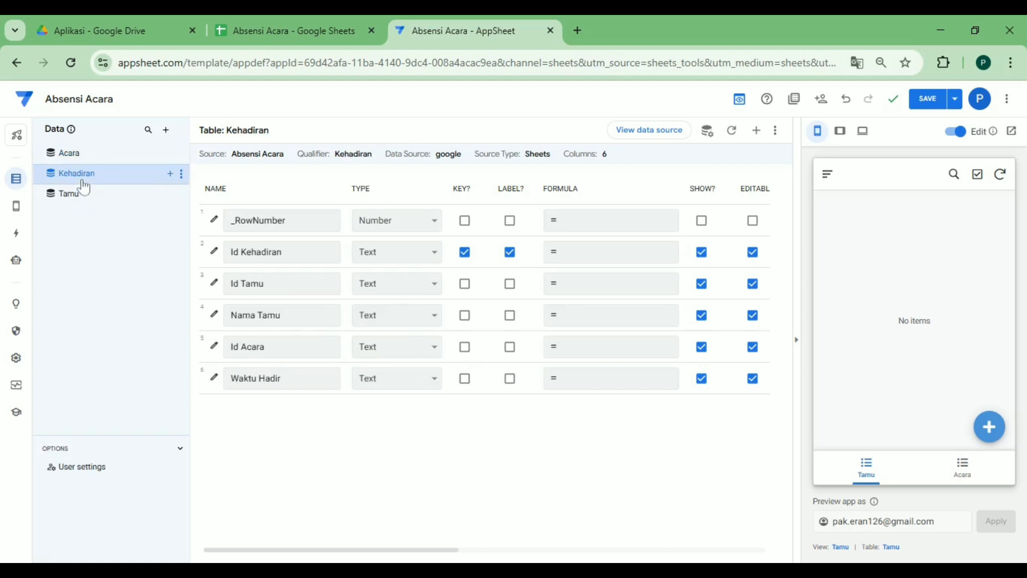
click(65, 198)
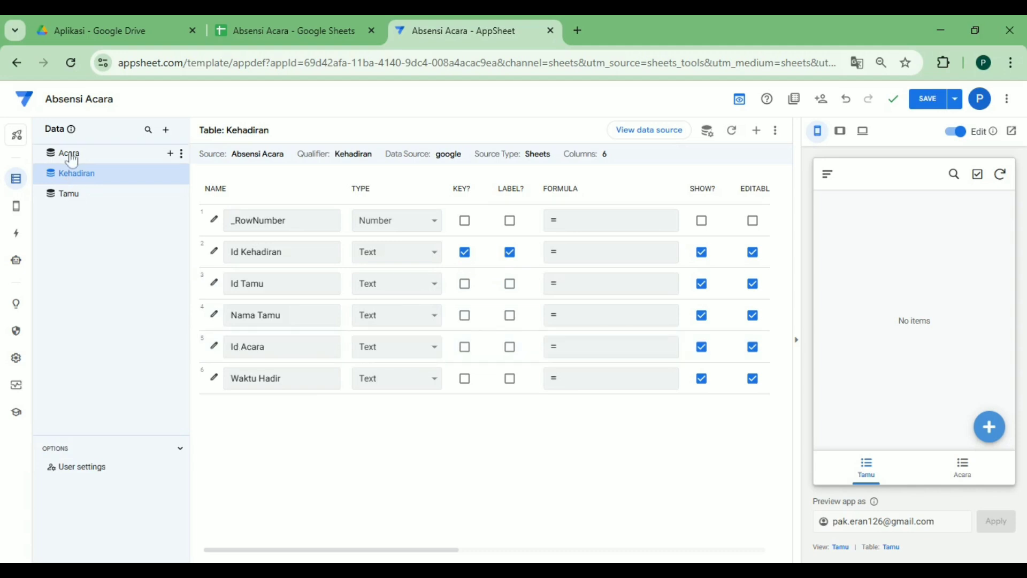
click(437, 344)
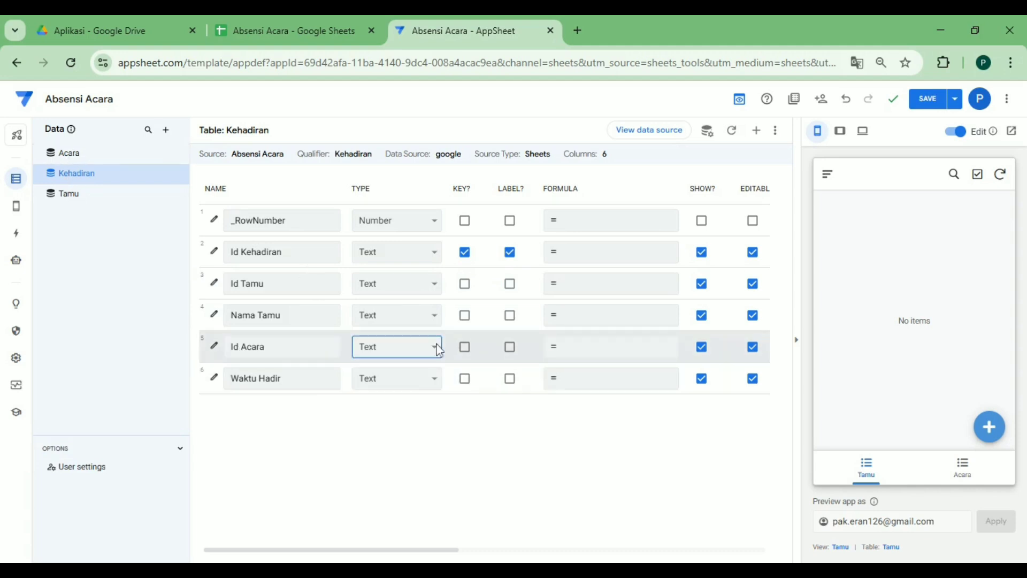
click(435, 280)
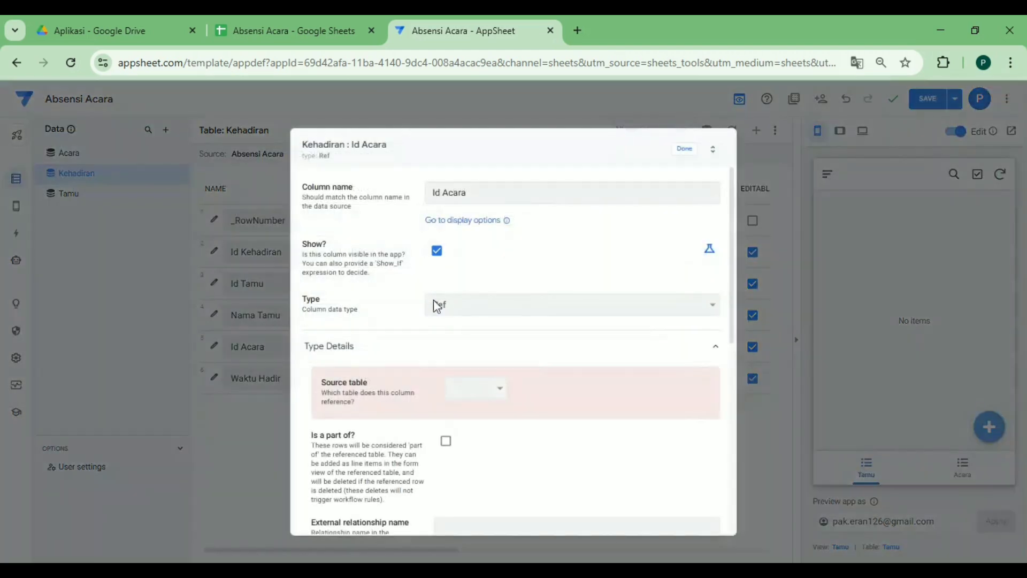
click(494, 391)
click(488, 426)
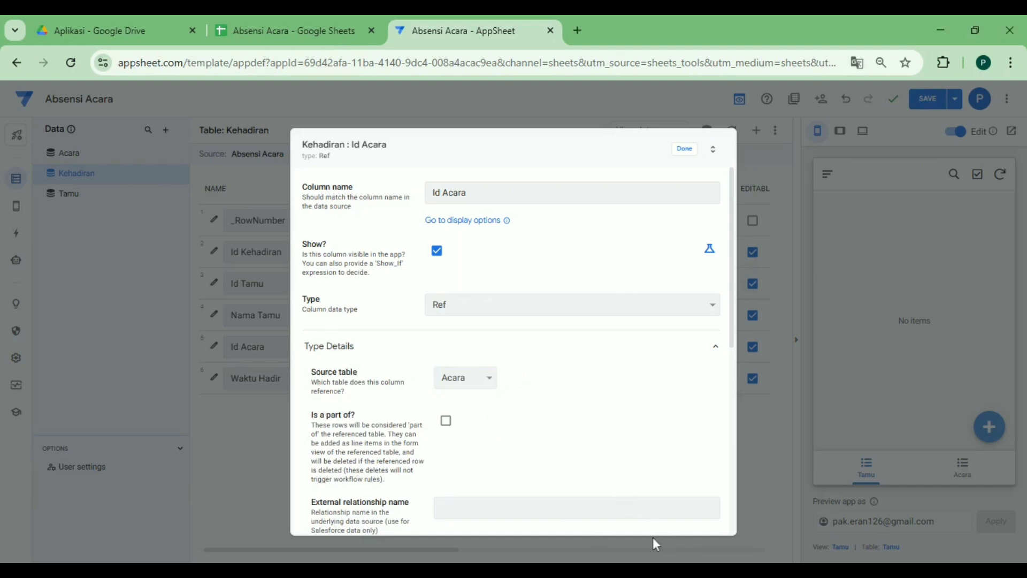
click(690, 149)
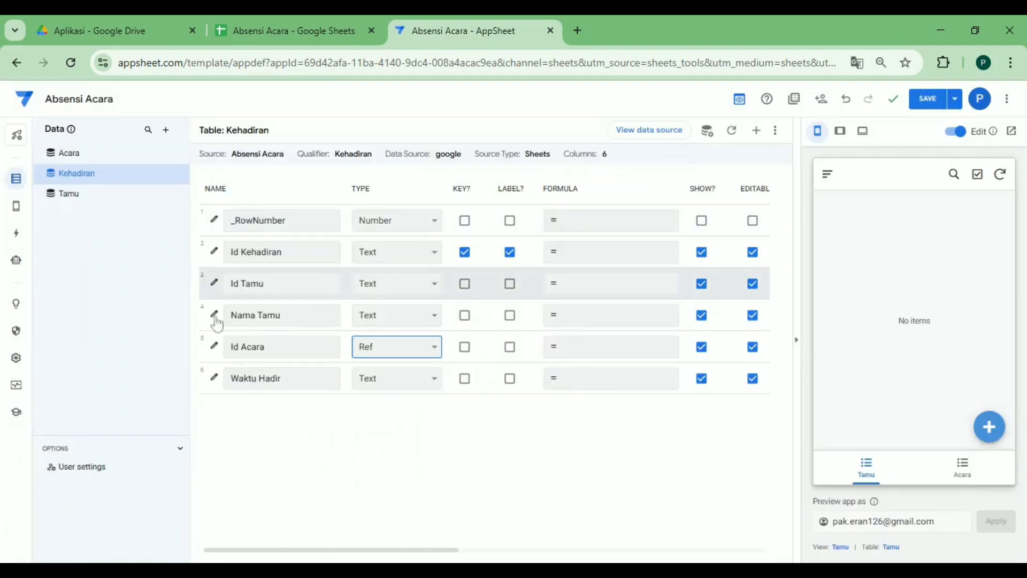
Set the Kehadiran table's Waktu Hadir column type to DateTime and save the app
click(385, 386)
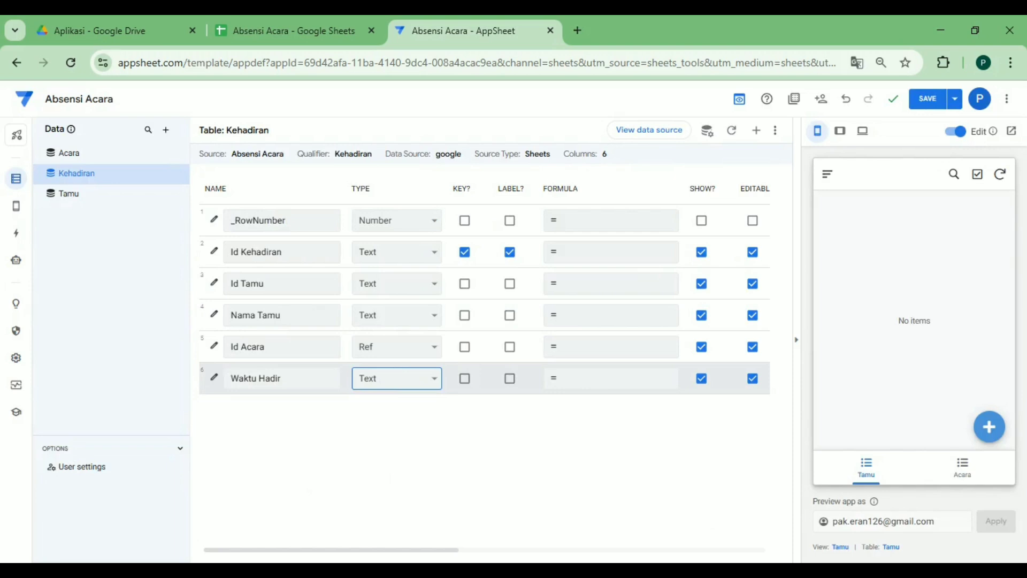
click(397, 378)
click(922, 106)
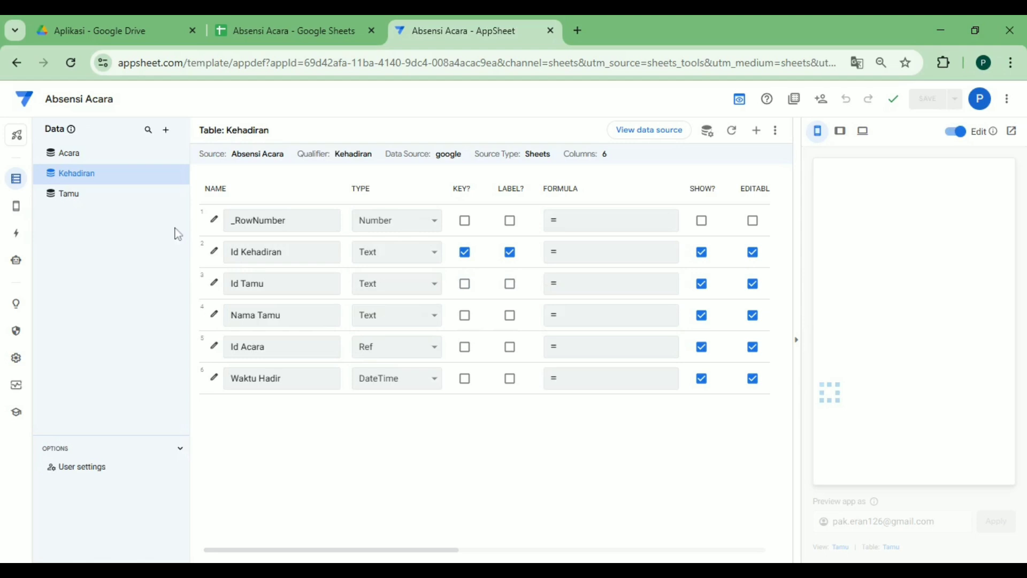
Move the Tamu view from primary navigation to menu navigation
mouse_move(17, 209)
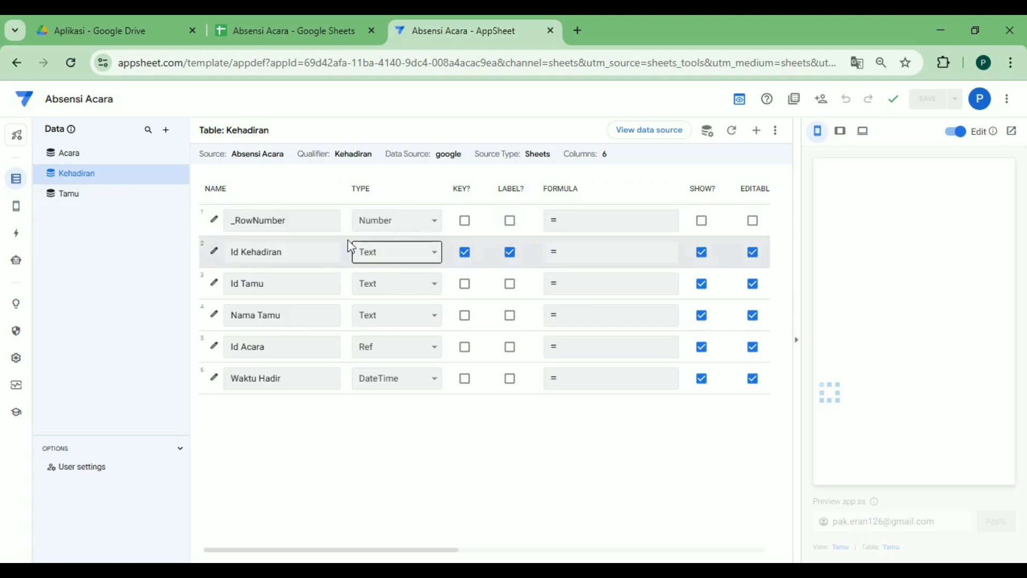
click(16, 216)
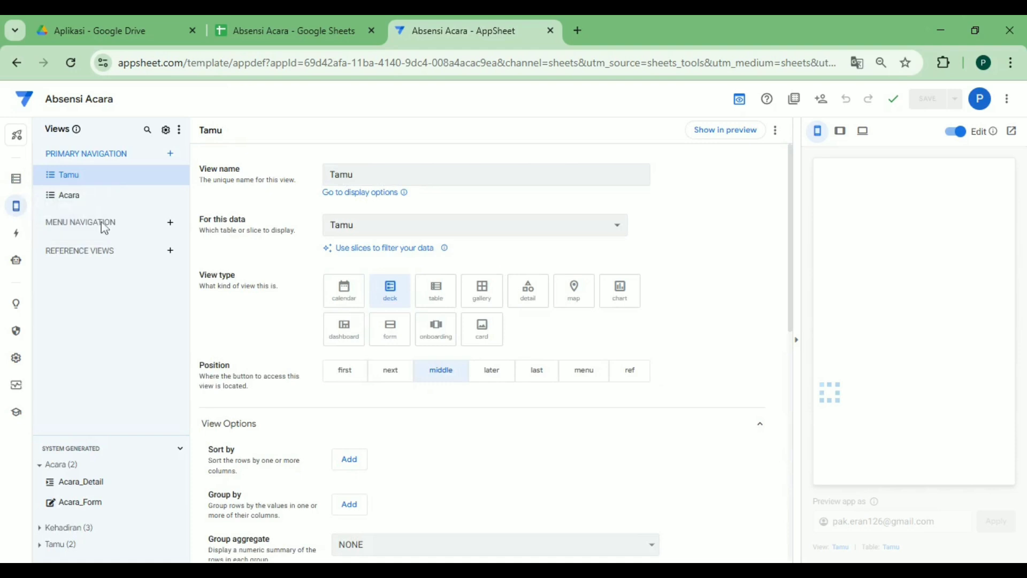
mouse_move(26, 210)
click(182, 179)
mouse_move(199, 230)
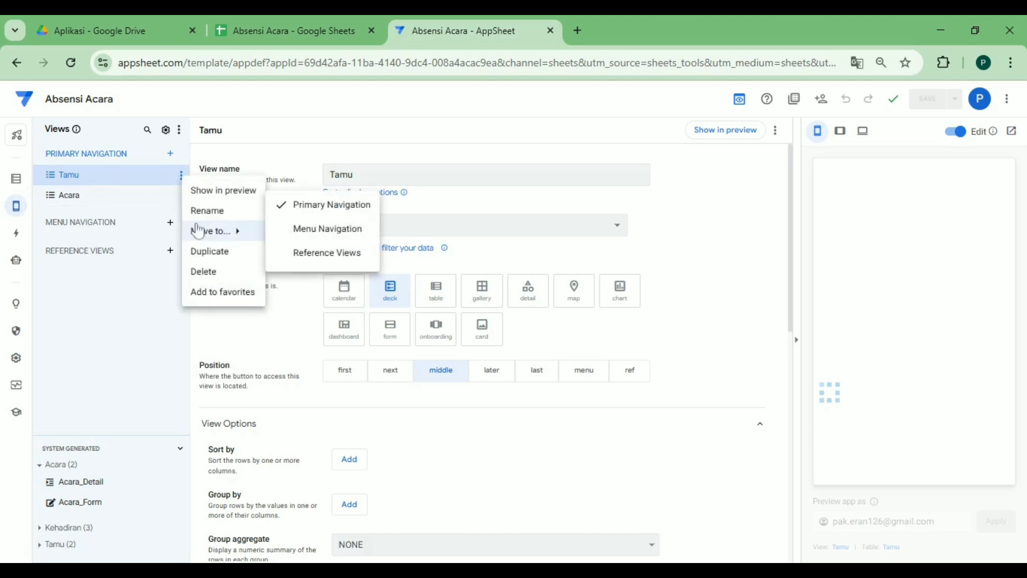
click(328, 230)
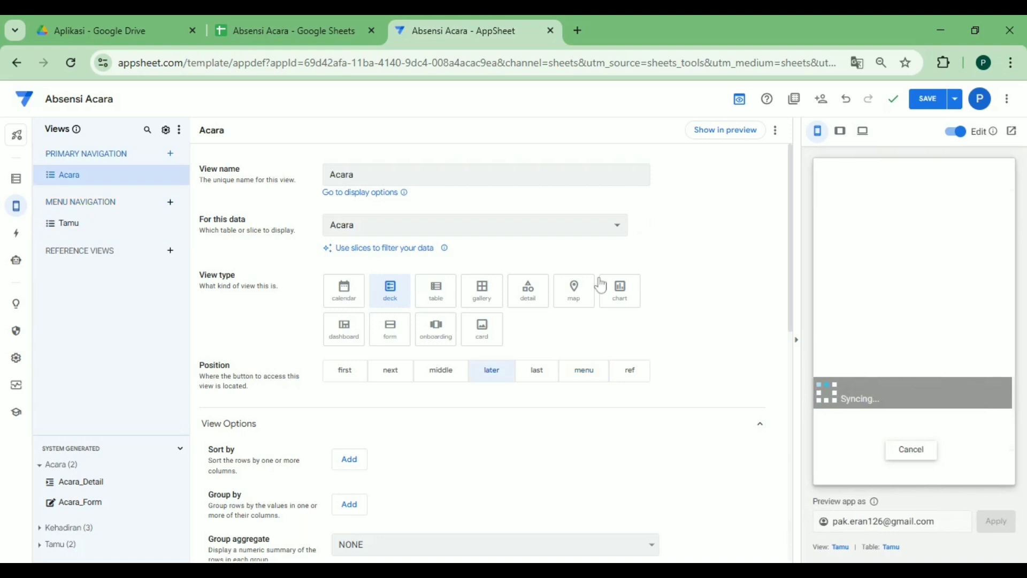
Search the Acara view's display icons for "calend" and assign the outlined calendar icon with a check mark
scroll(583, 292, down, 3)
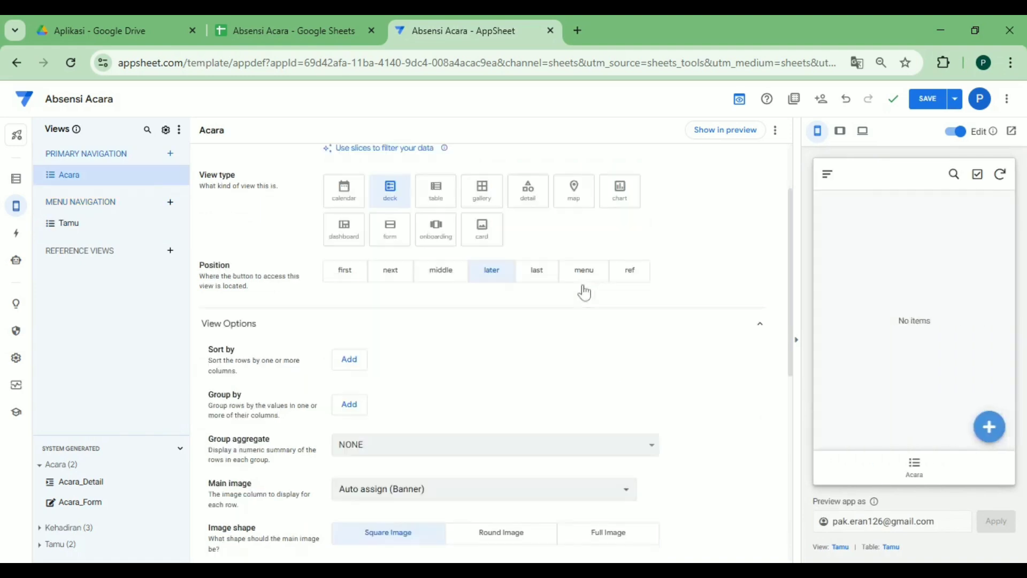
scroll(595, 296, up, 3)
scroll(567, 297, up, 1)
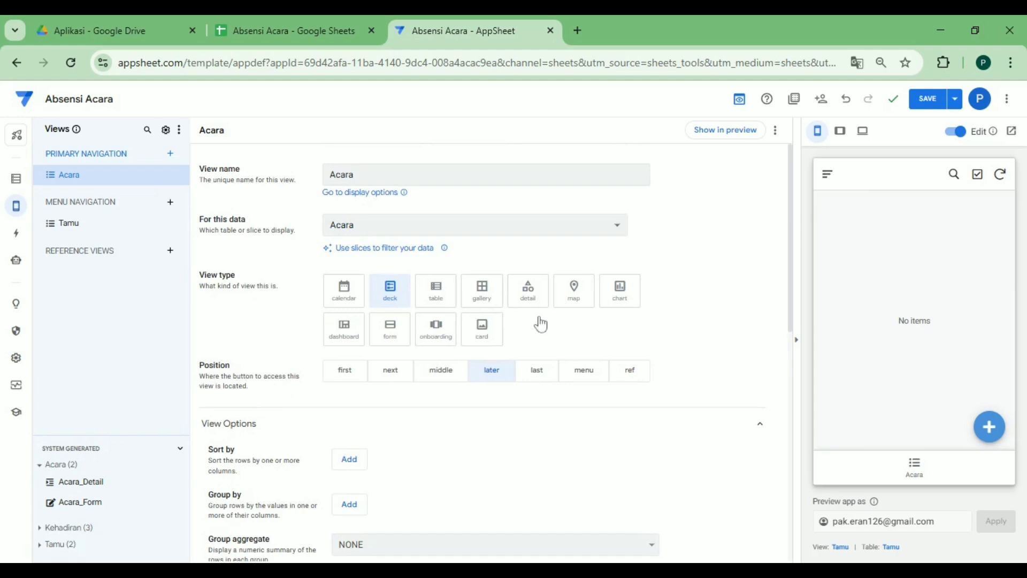
scroll(535, 321, down, 10)
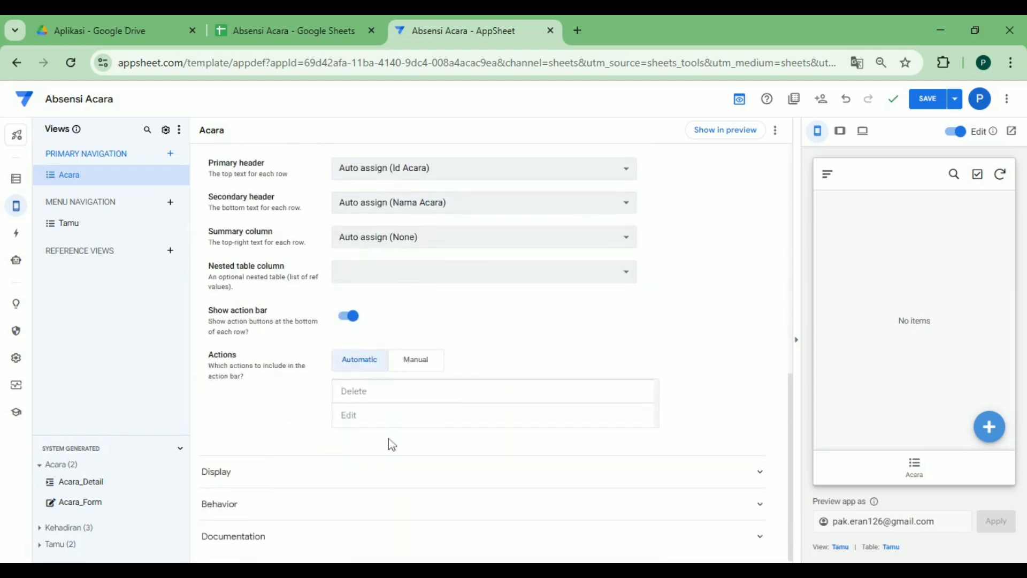
click(378, 471)
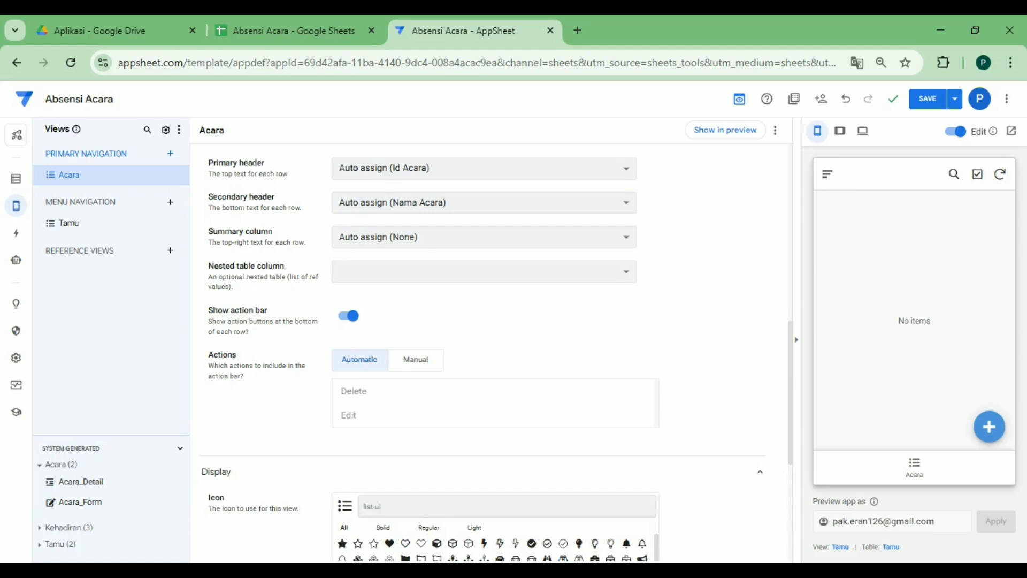
text(cal)
scroll(692, 502, down, 5)
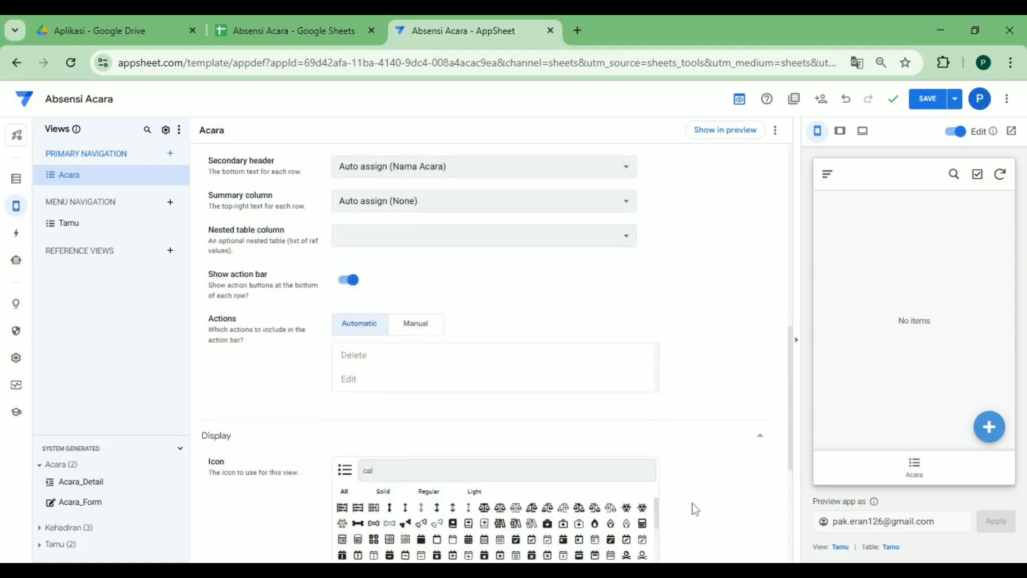
scroll(545, 483, down, 1)
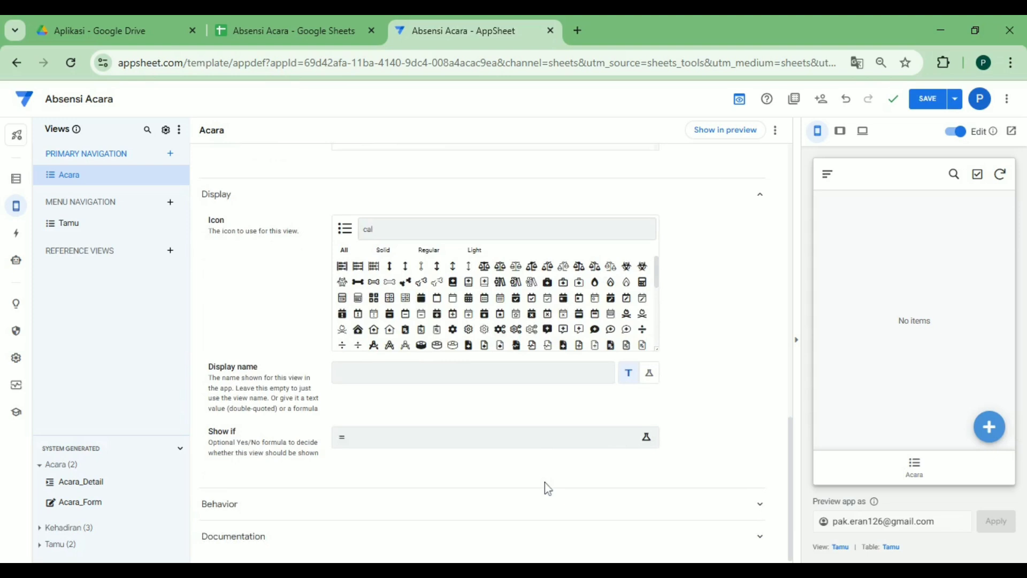
text(end)
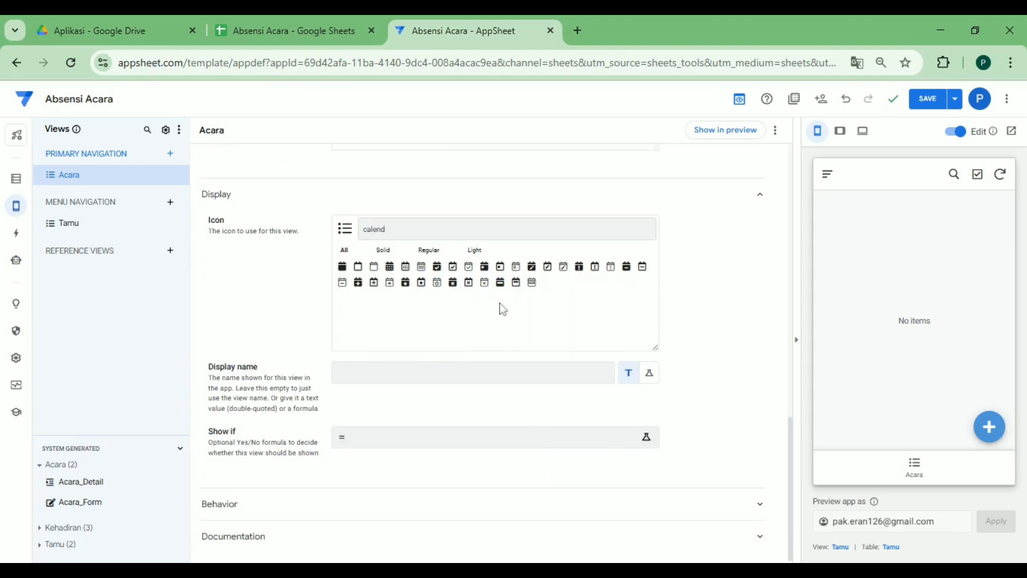
click(453, 267)
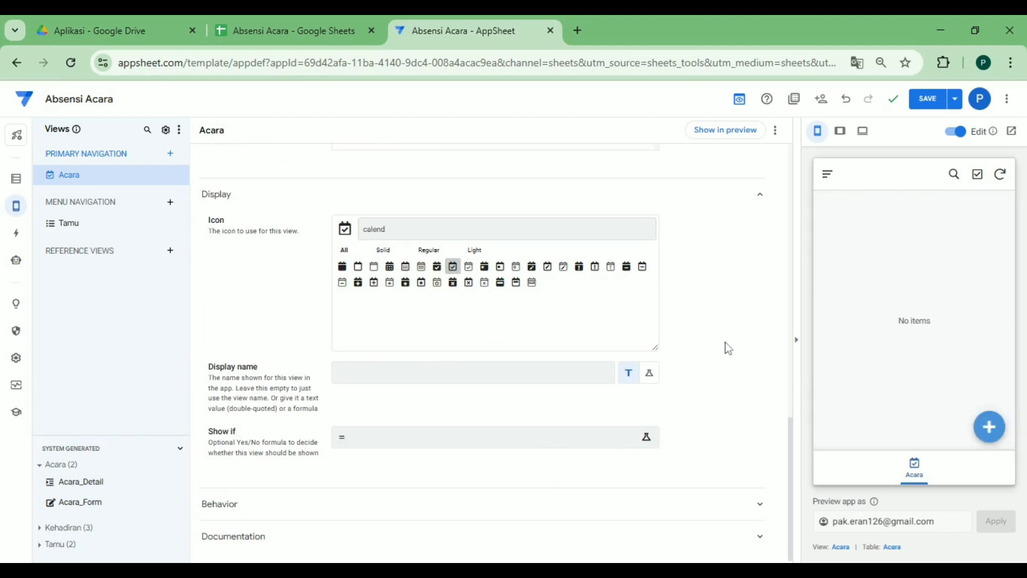
Switch the Acara_Form view's column order to Manual and remove the Id Acara column from the form
scroll(729, 348, up, 4)
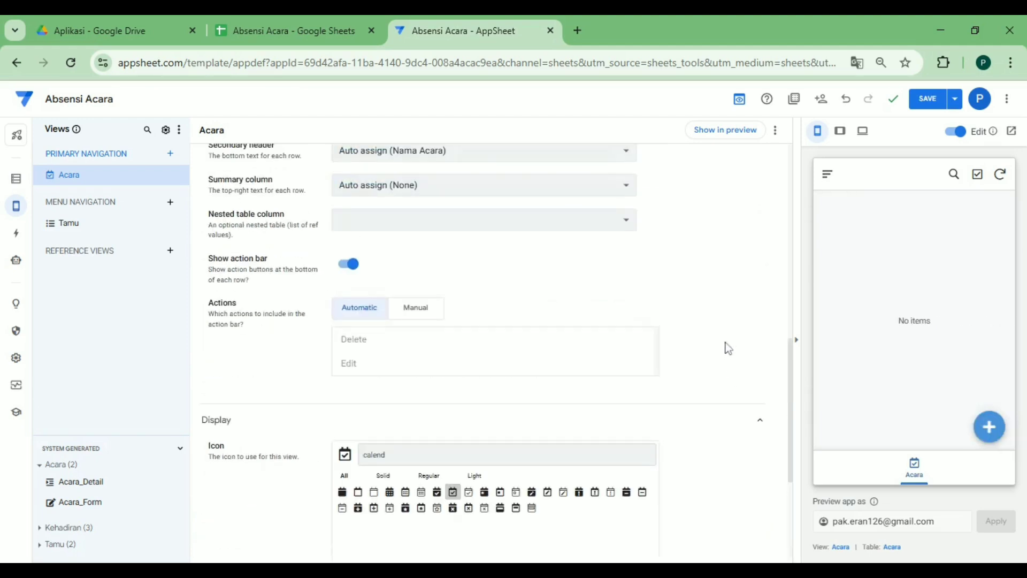
scroll(729, 347, up, 8)
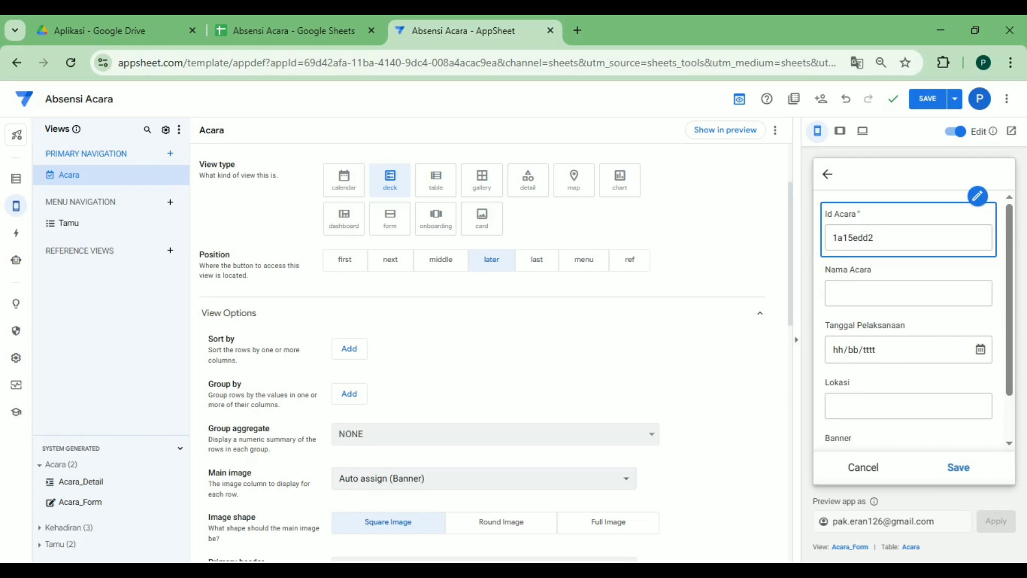
scroll(890, 278, down, 1)
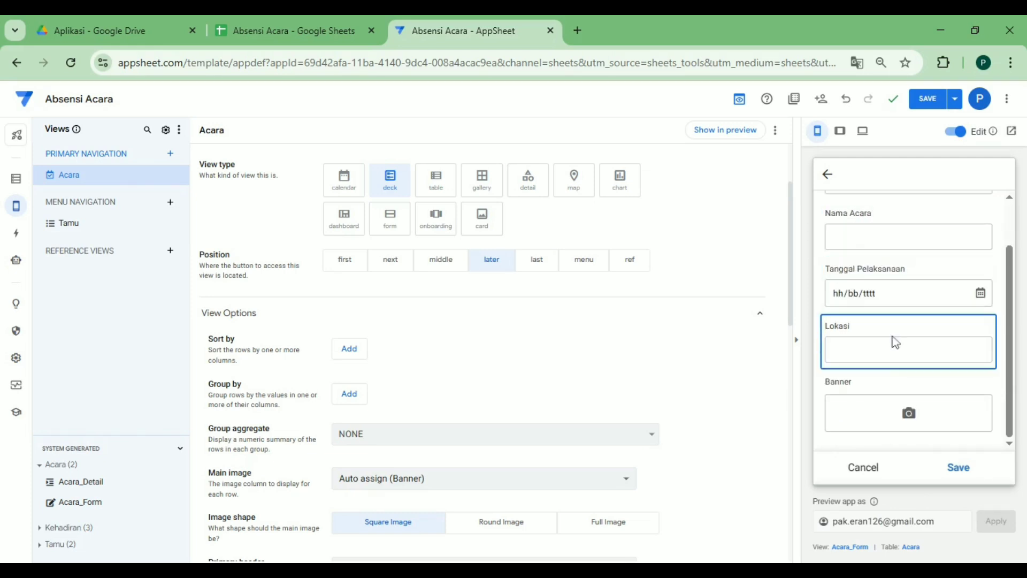
click(850, 546)
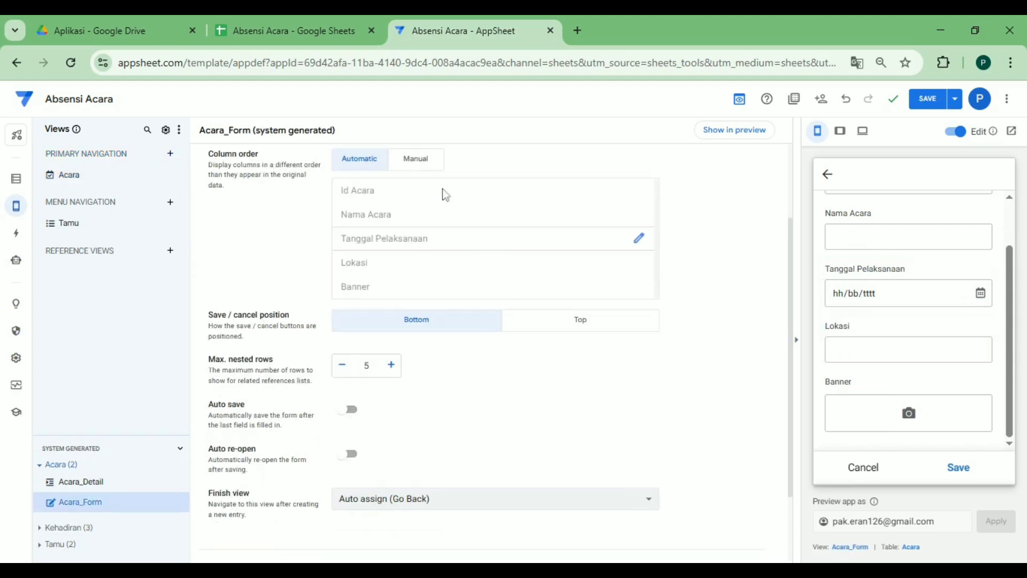
click(411, 161)
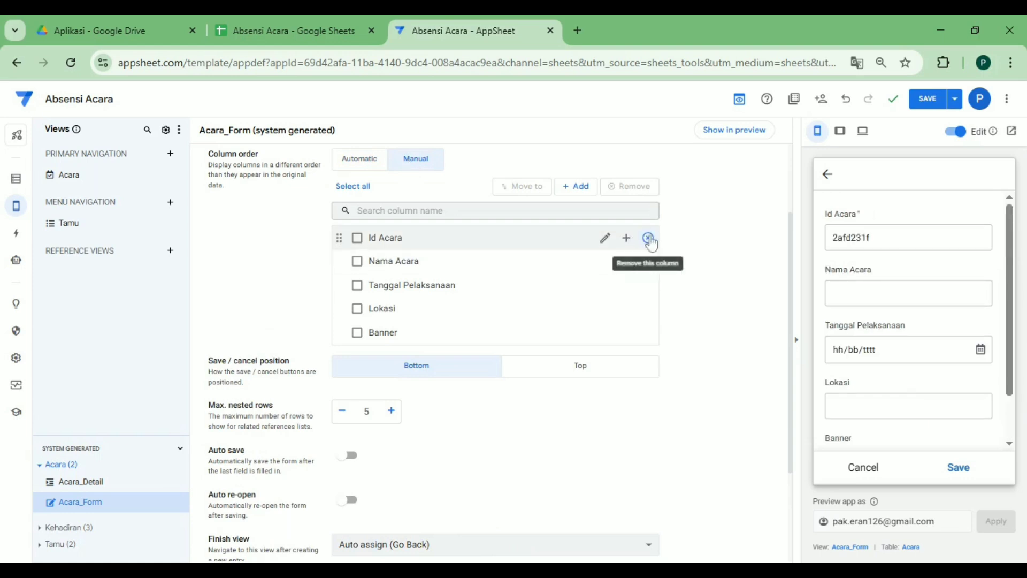
click(648, 238)
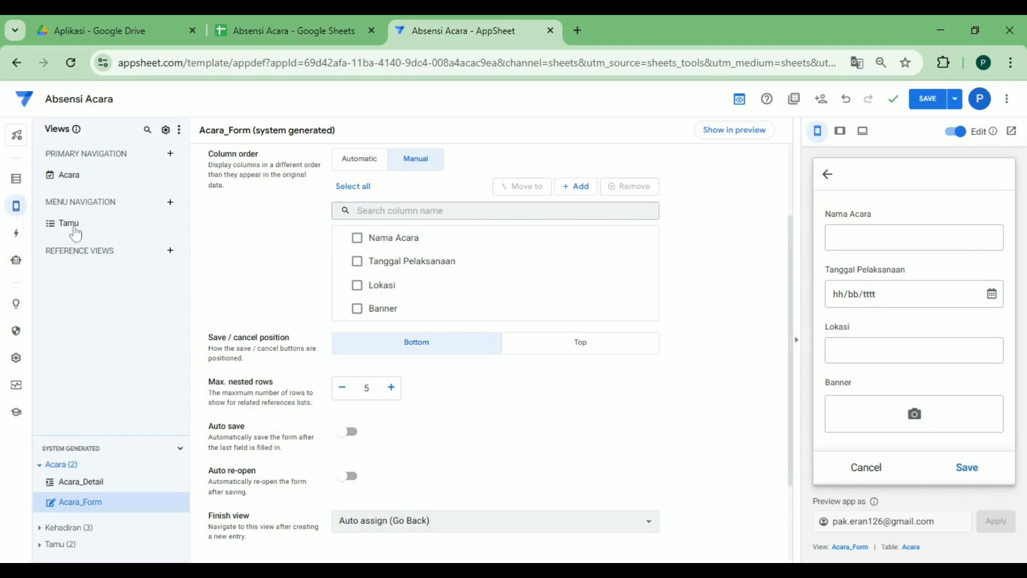
Search the Tamu view's display icons for "user" and assign the solid user-circle icon
click(73, 227)
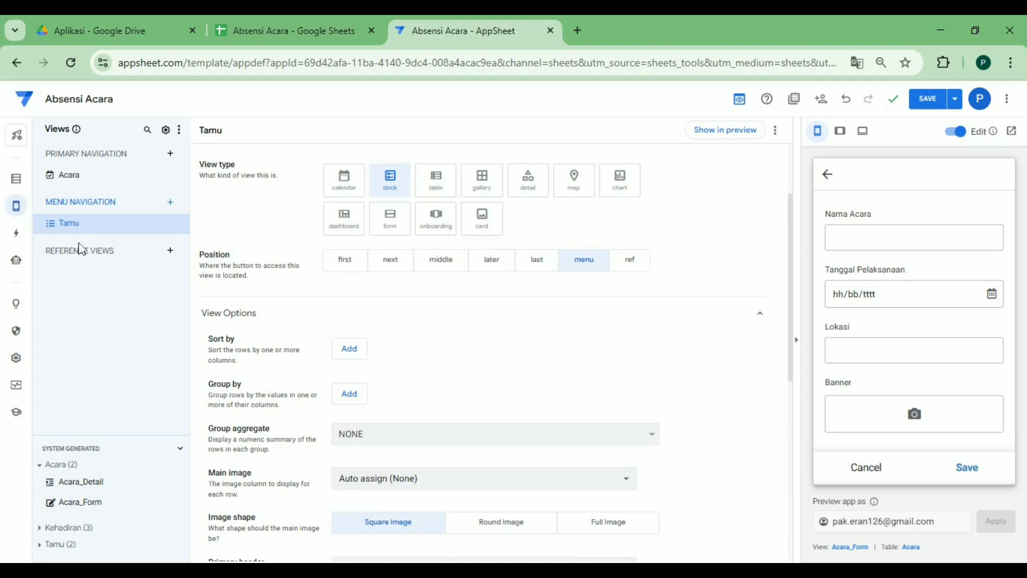
scroll(537, 349, down, 7)
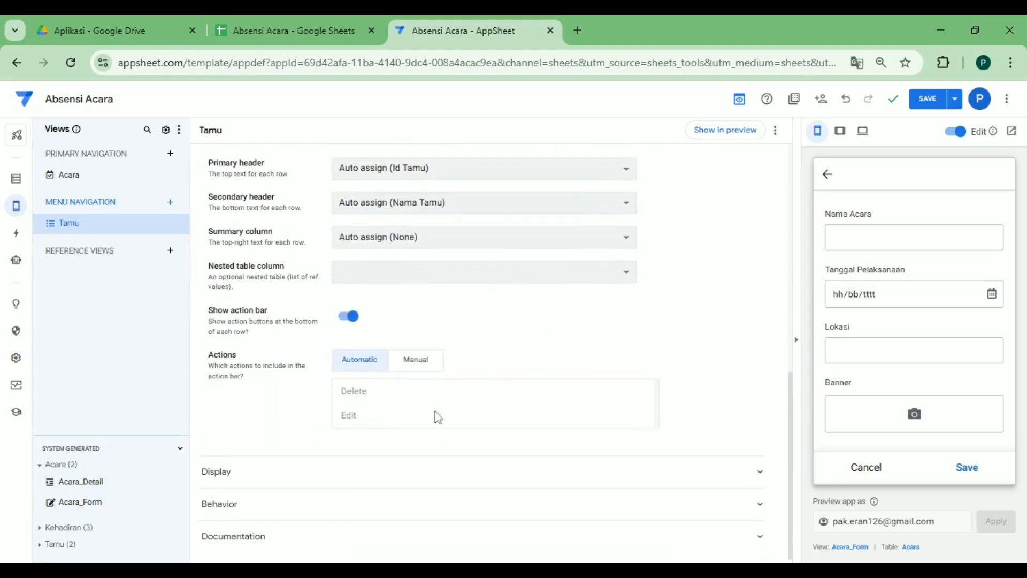
click(383, 473)
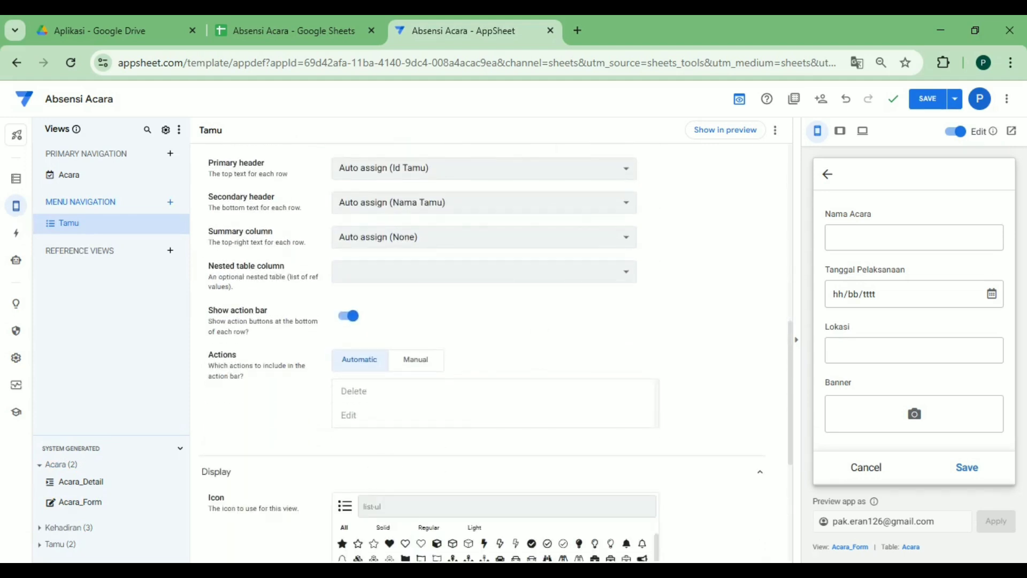
scroll(497, 351, down, 3)
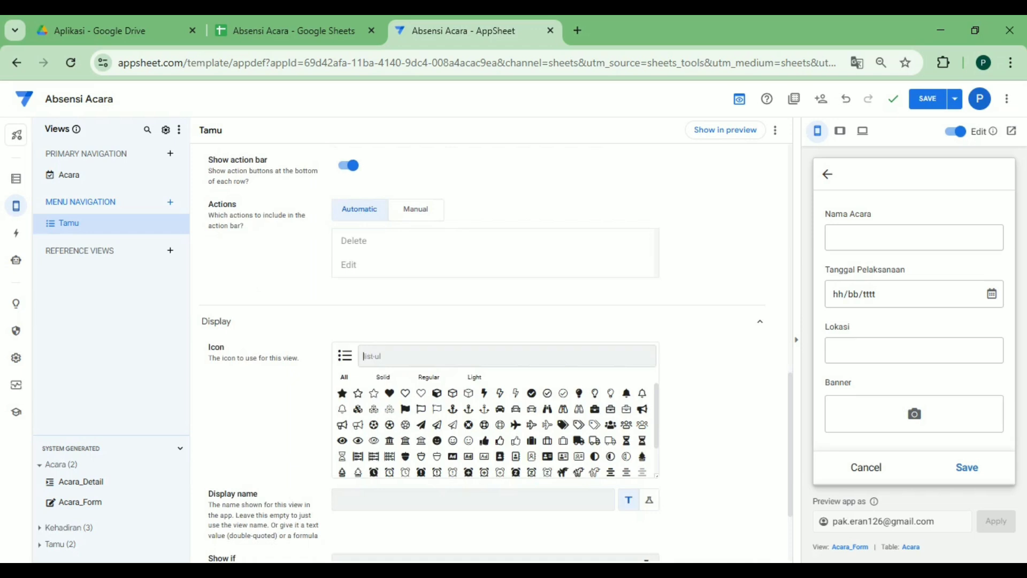
text(user)
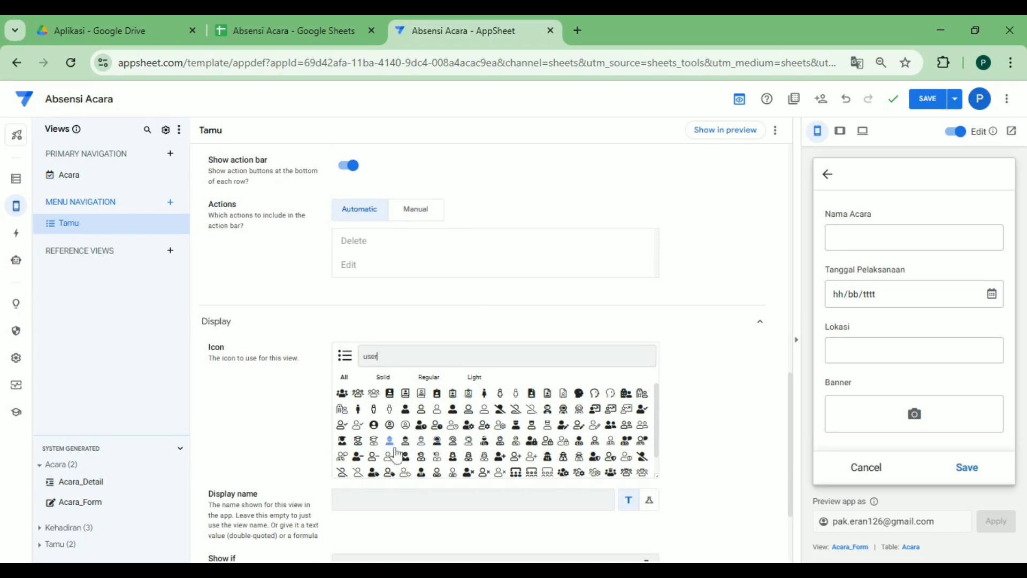
click(374, 425)
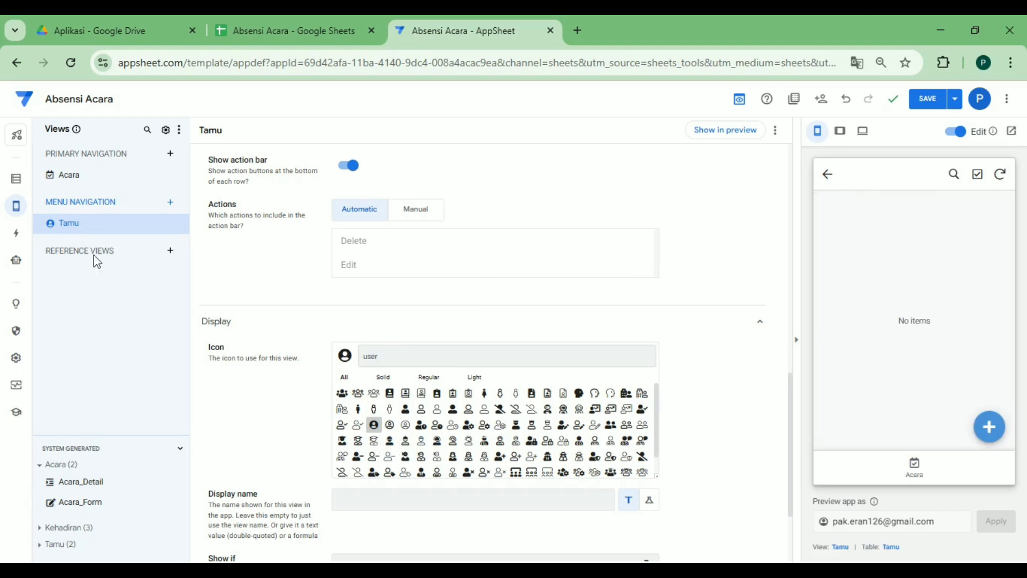
Save the app and show the Tamu view in the app preview
click(725, 137)
scroll(423, 312, up, 1)
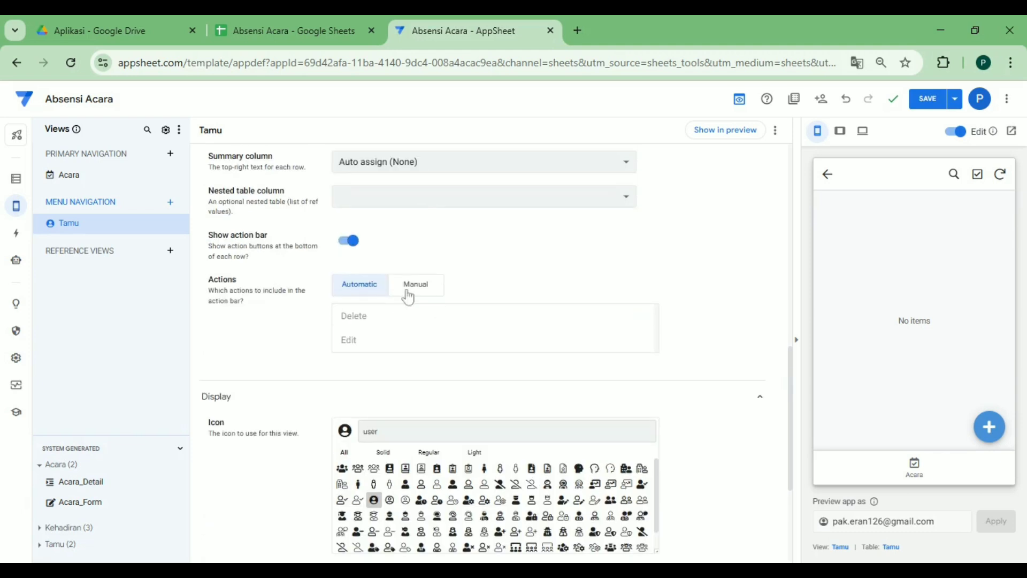
click(927, 98)
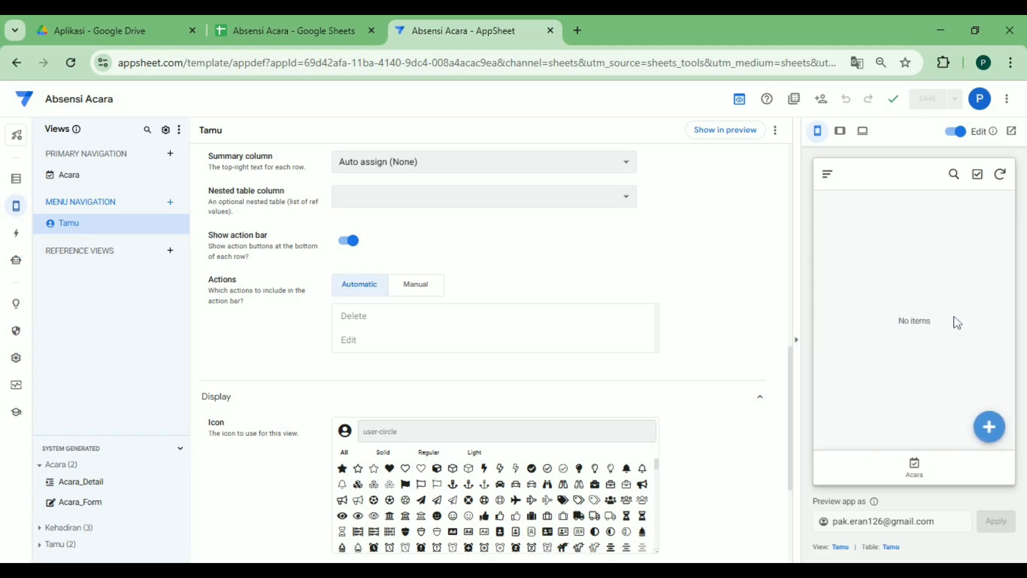
click(724, 130)
scroll(396, 225, up, 8)
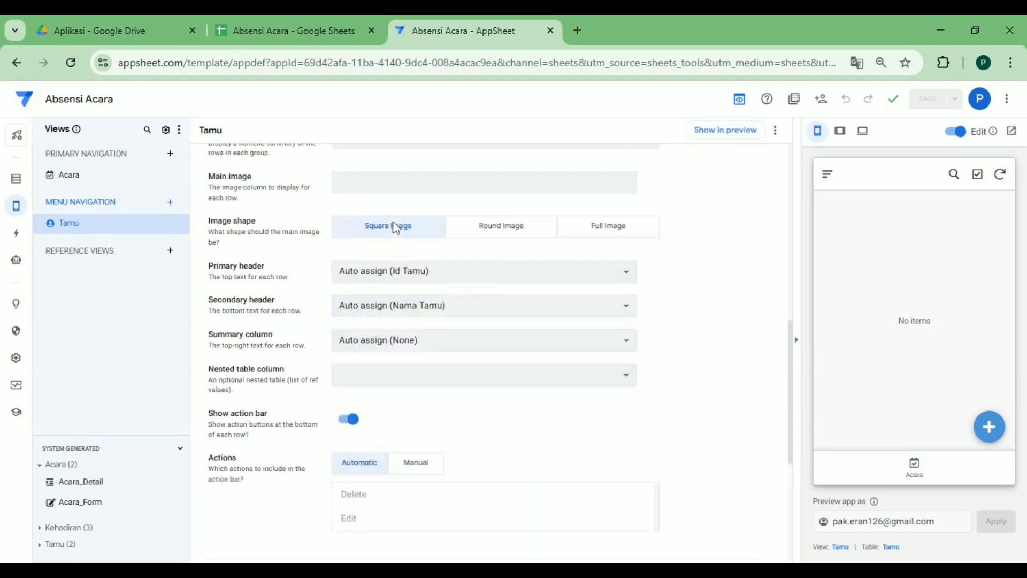
Show the Acara view in the app preview and start a new event entry
scroll(502, 251, up, 3)
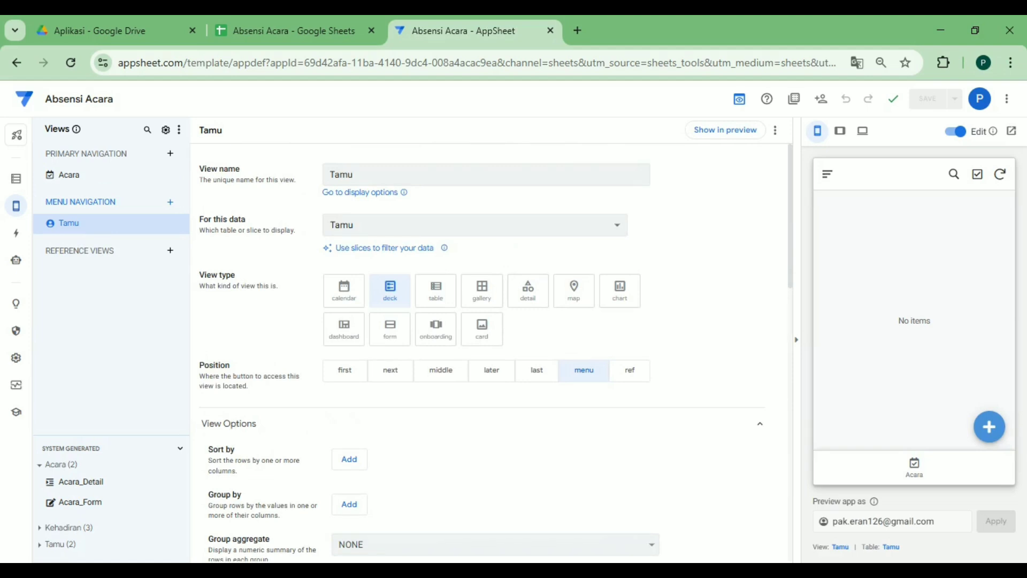
click(67, 181)
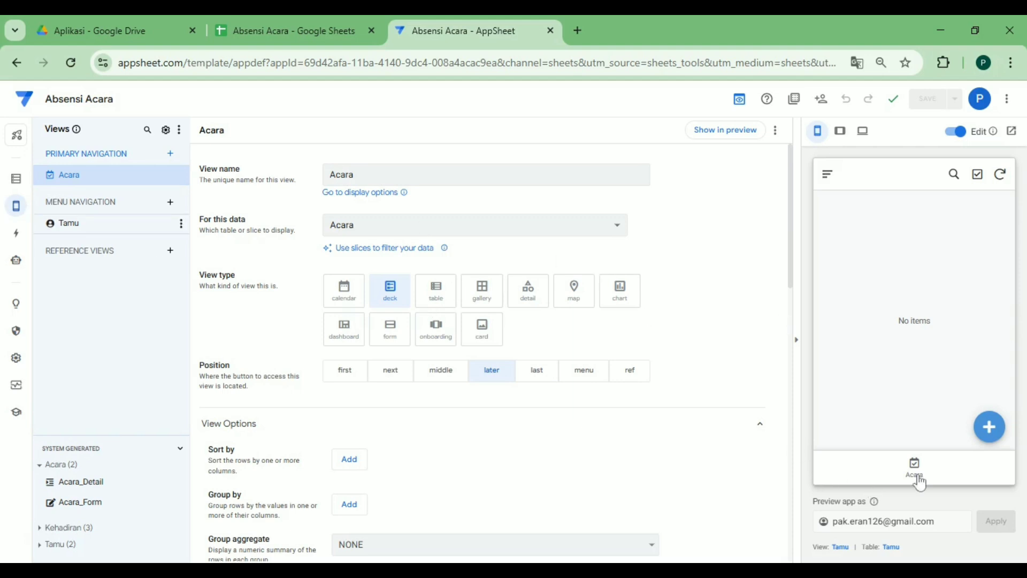
click(991, 432)
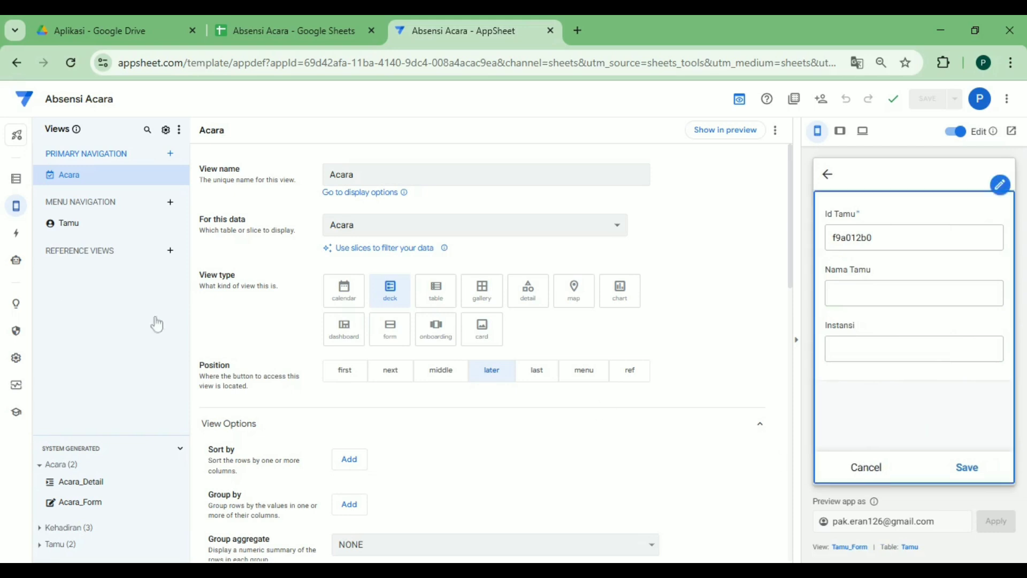
click(710, 131)
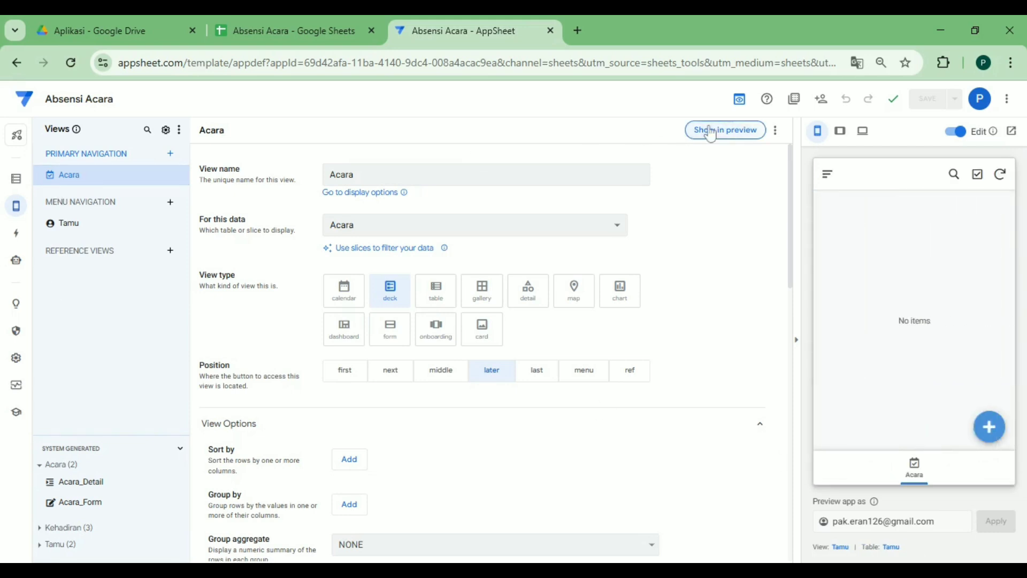
click(997, 434)
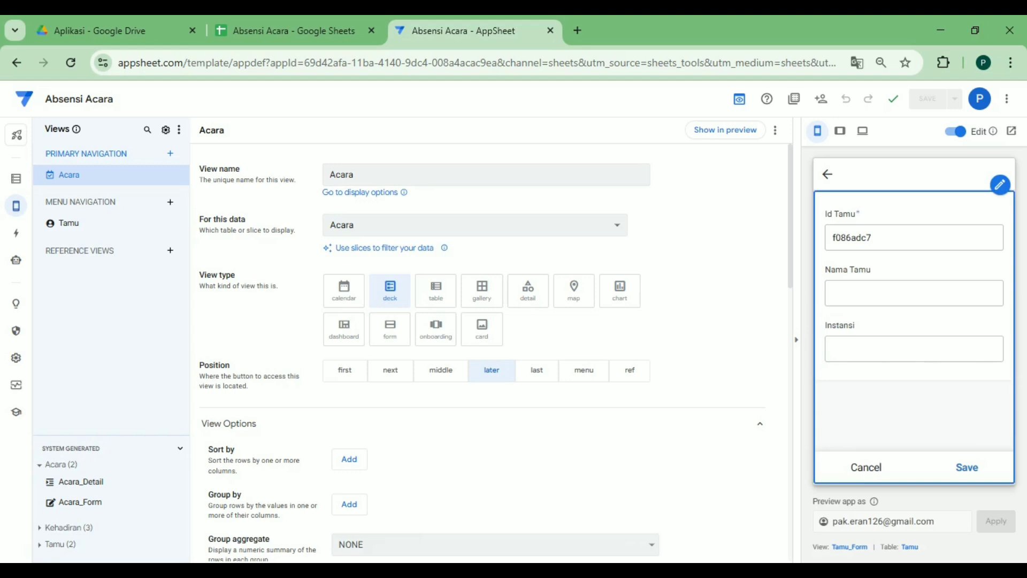
click(79, 237)
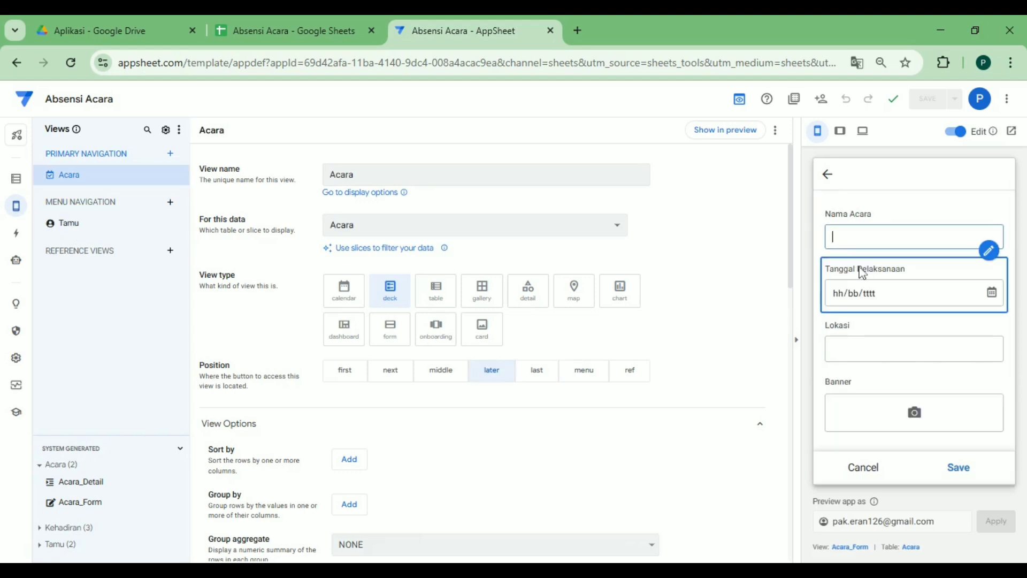
Save a new event named Meet up Jakarta, dated 21/04/2025, at Hotel Mulia Senayan Jakarta, with the 5 Days Challenge image as banner
text(Meet up Jakarta)
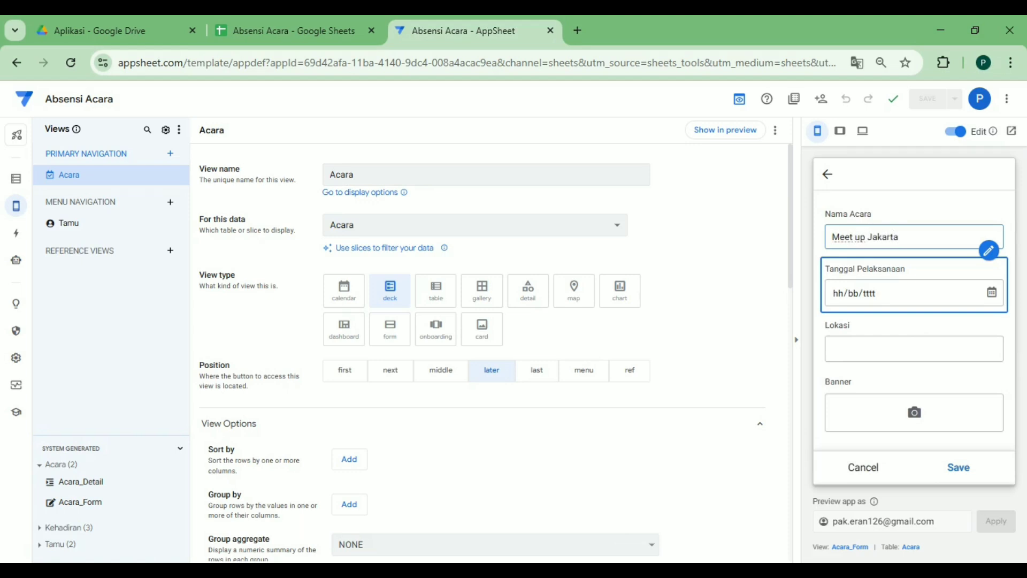
click(885, 293)
click(995, 293)
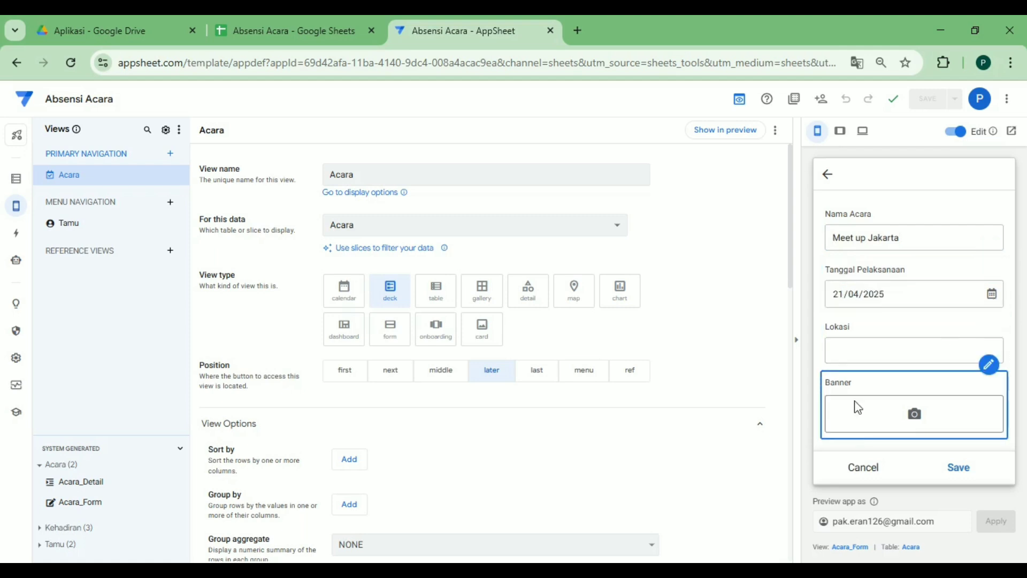
click(929, 354)
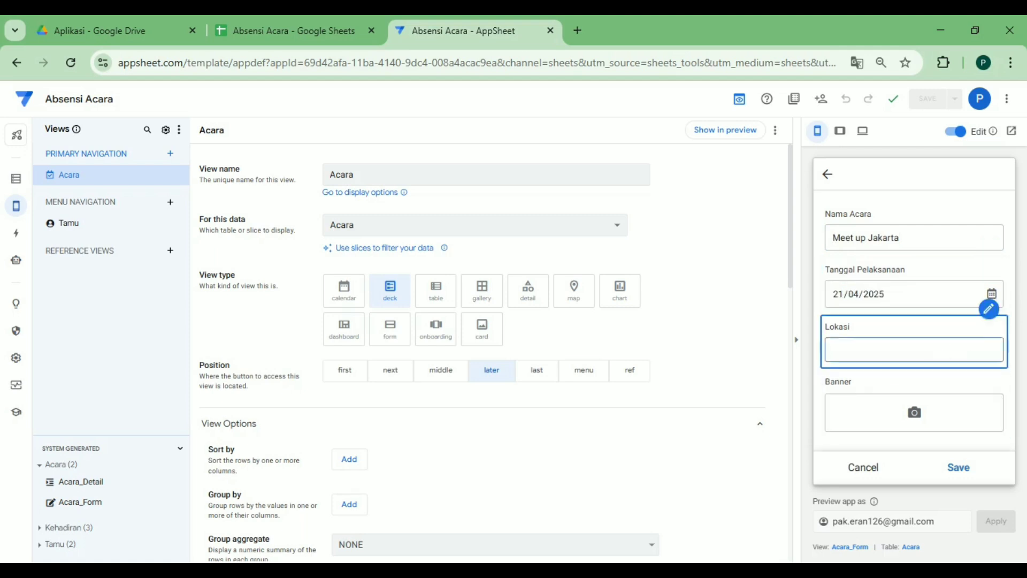
text(Hotel Mulia Senayan Jakarta)
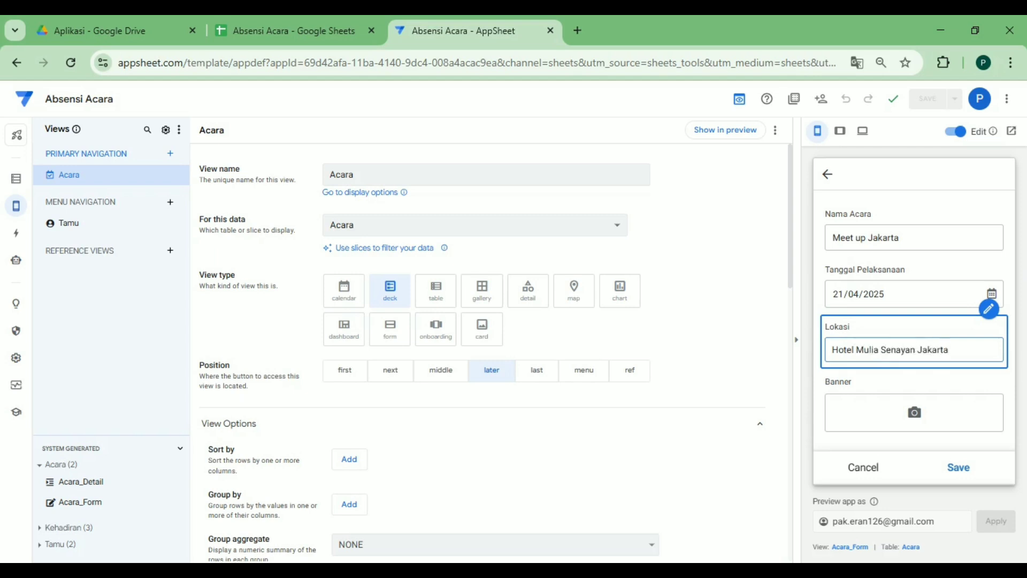
click(951, 393)
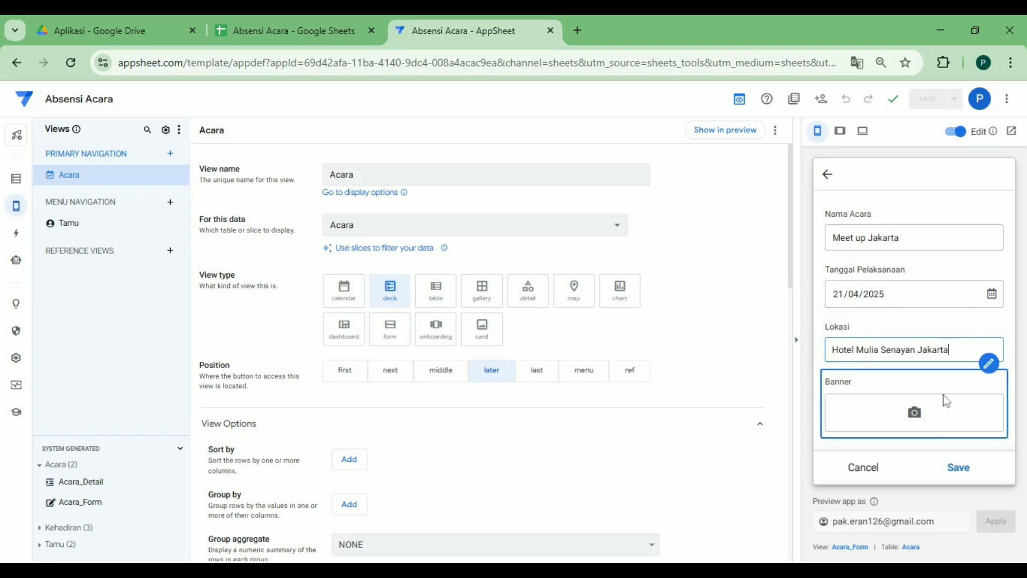
click(913, 415)
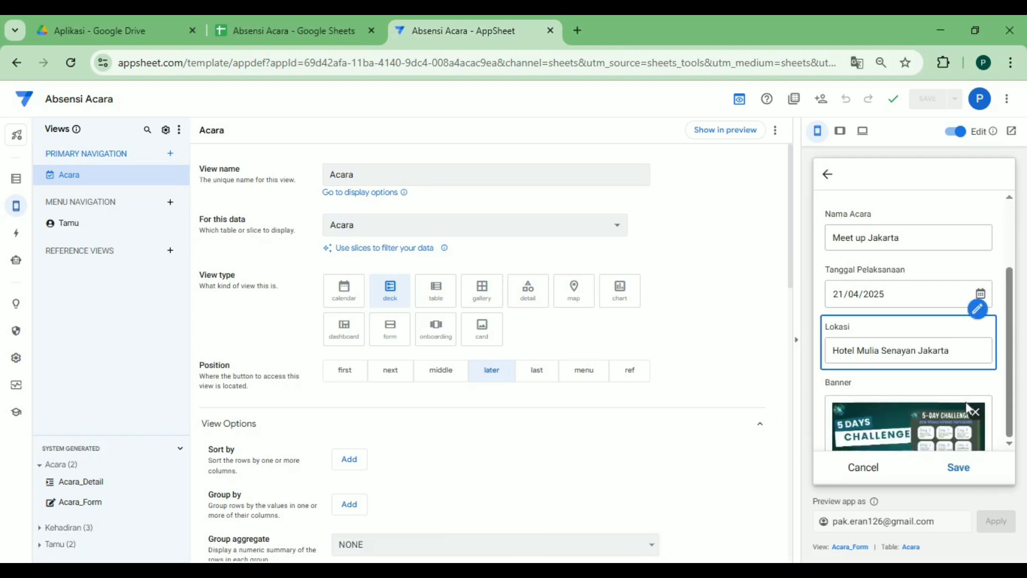
click(958, 469)
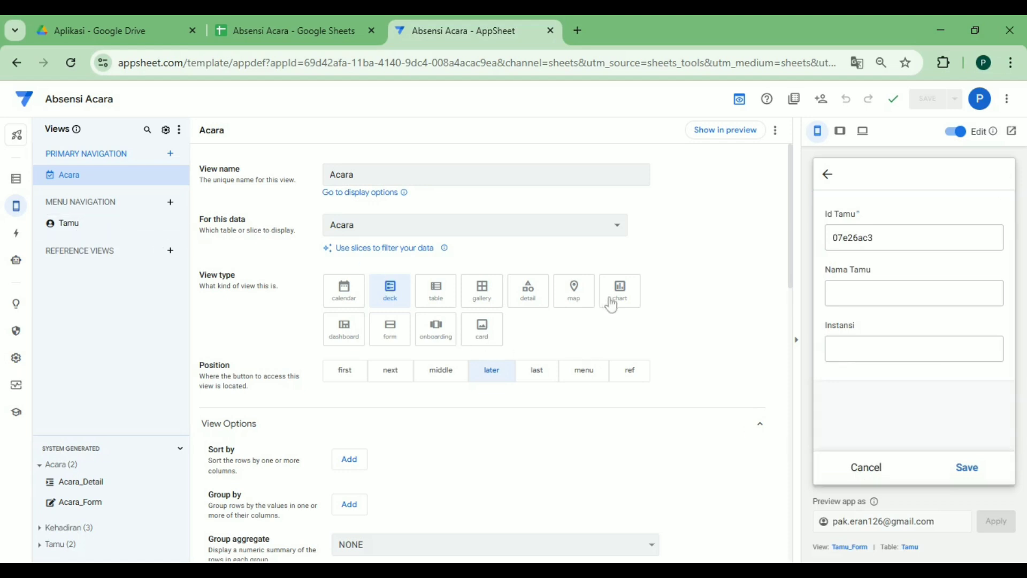
Set the Acara_Form view's finish view to Acara and save the app
click(80, 501)
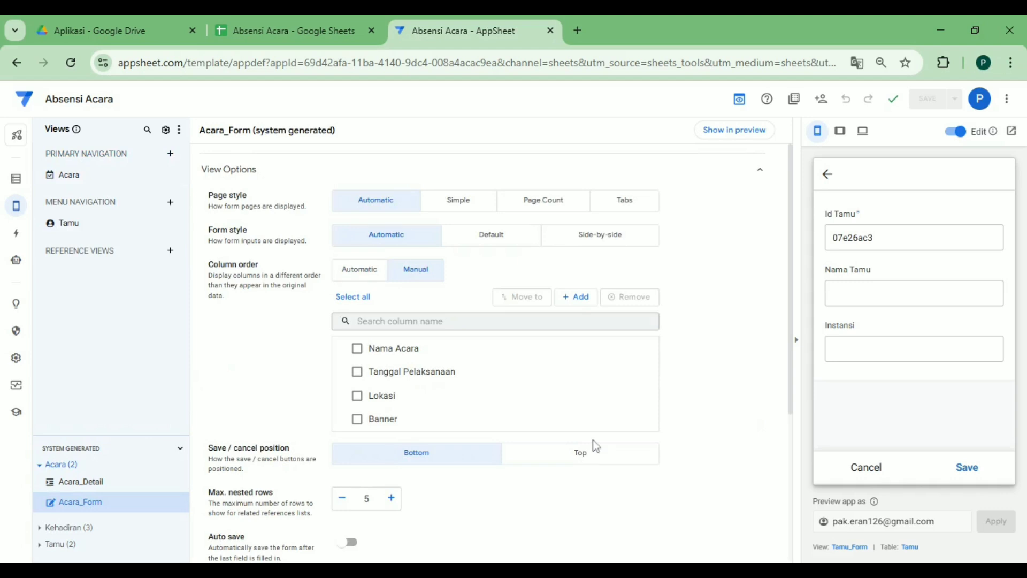
scroll(593, 440, down, 4)
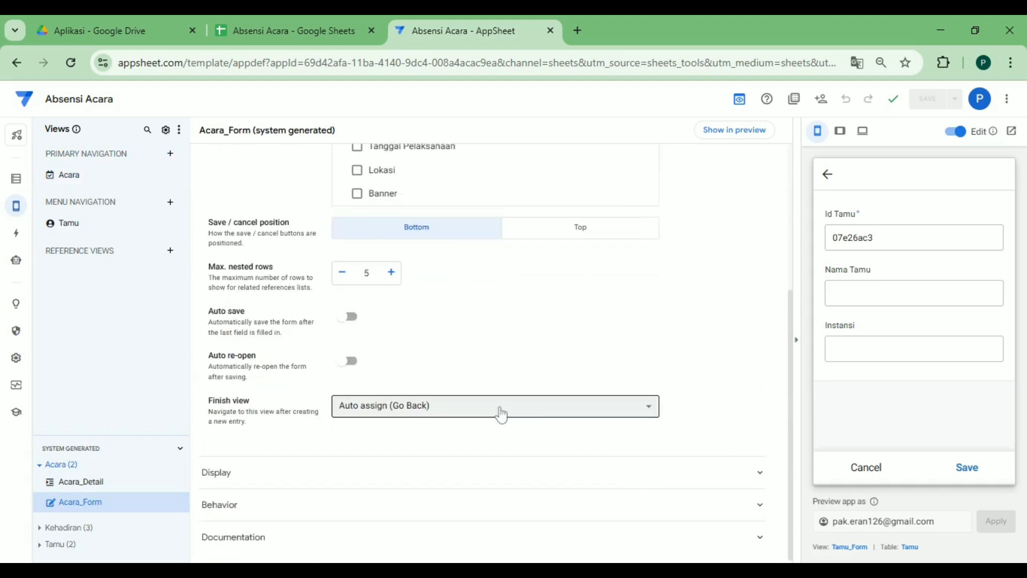
click(500, 414)
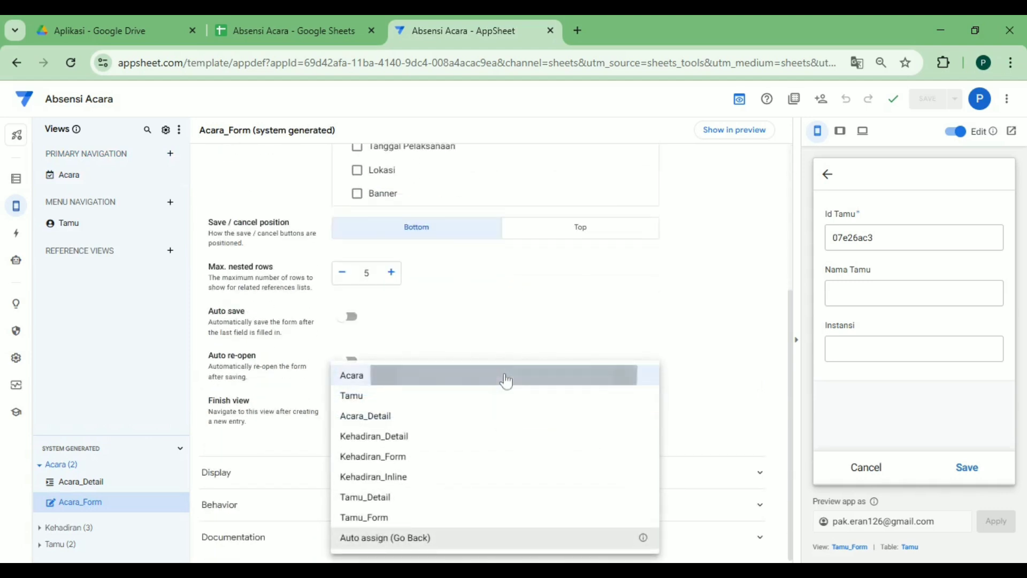
click(506, 381)
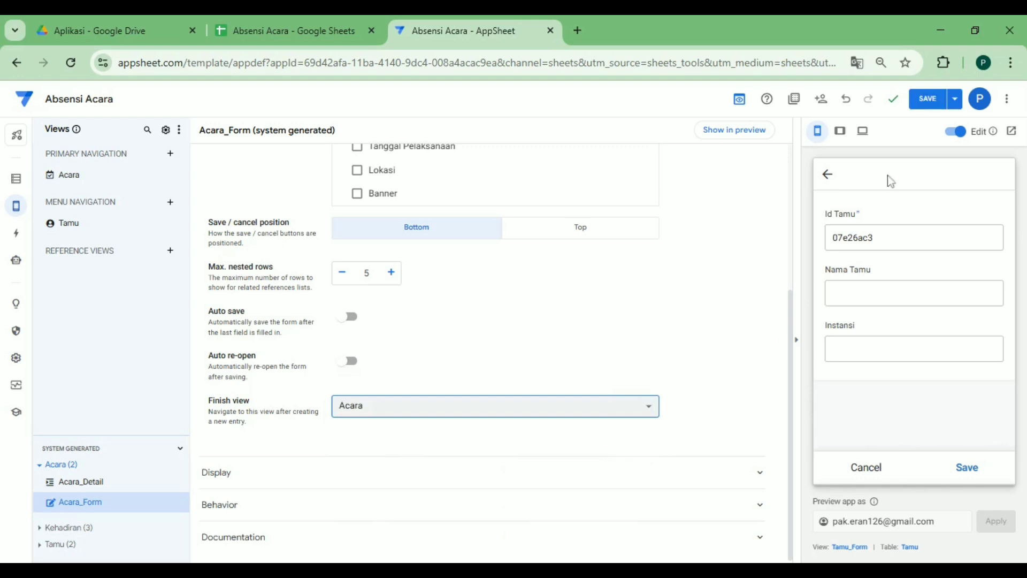
click(918, 102)
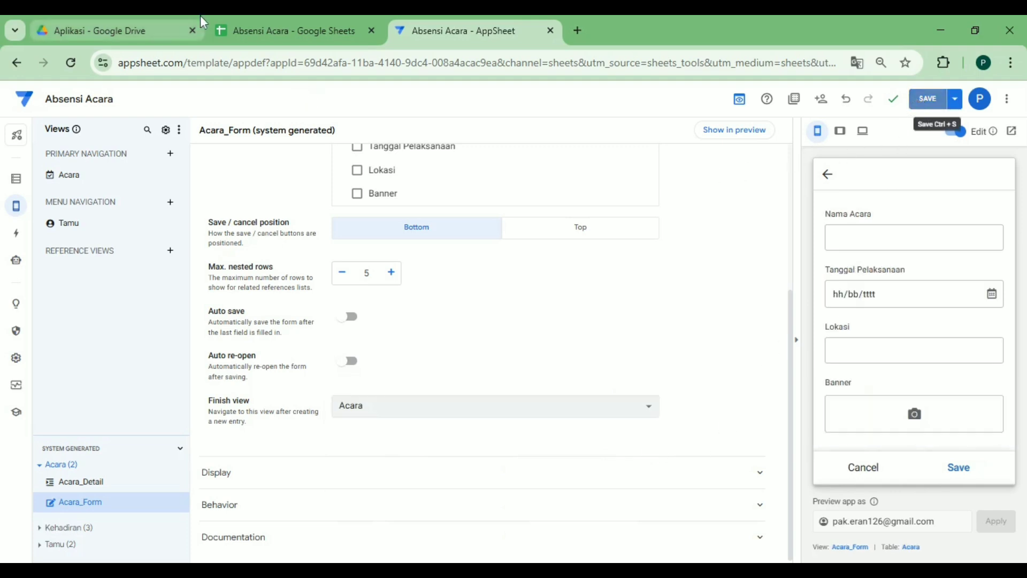
Check the new event's row on the Acara sheet of the Absensi Acara spreadsheet, and return to AppSheet
click(236, 20)
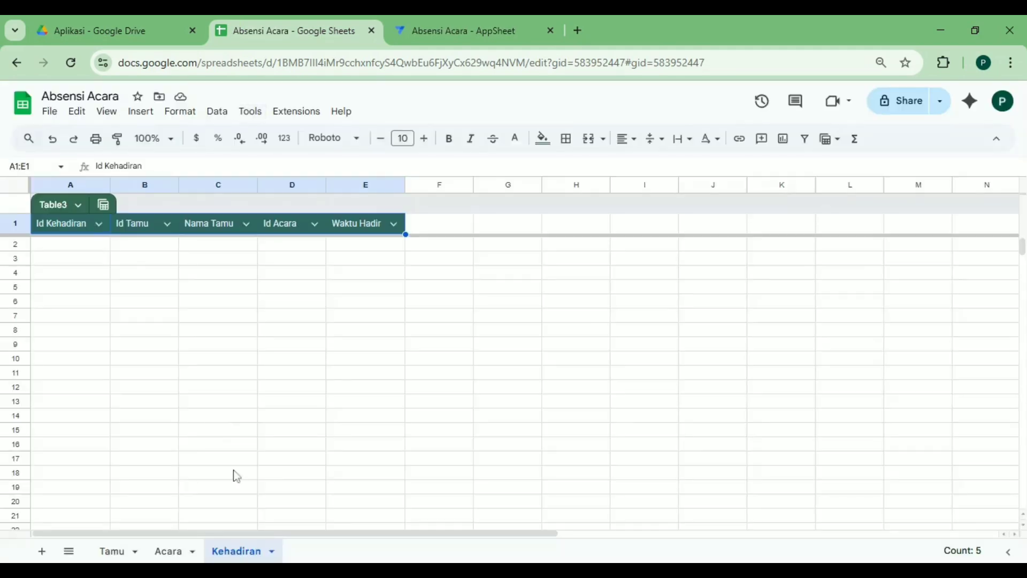
click(171, 557)
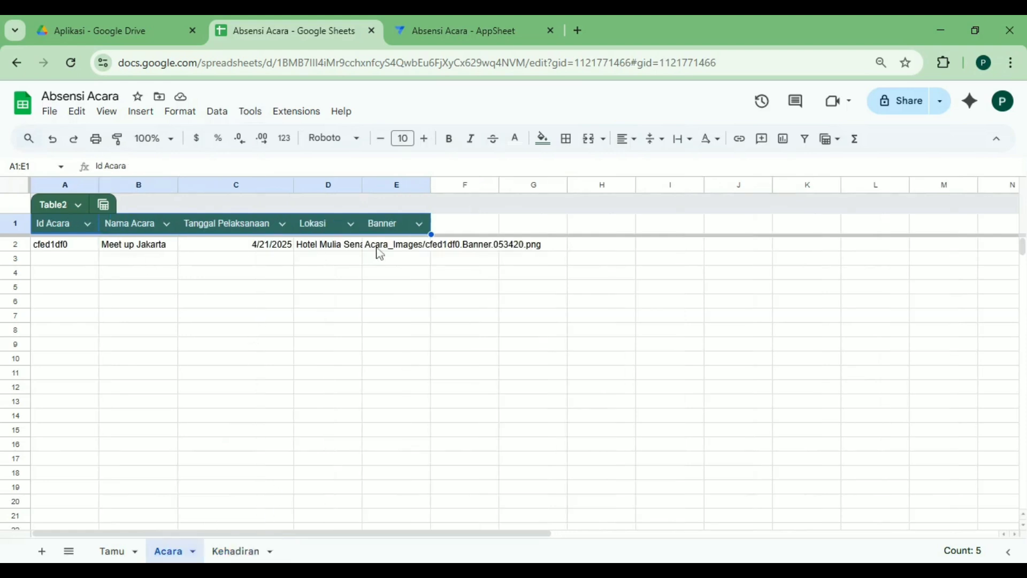
click(442, 16)
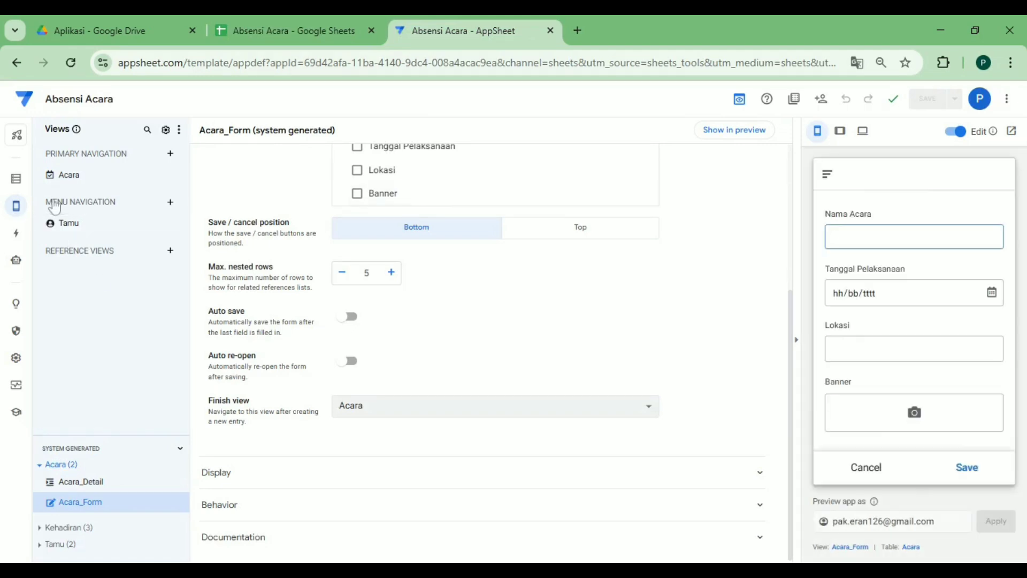
Compare the column settings of the Acara and Kehadiran tables, including the Id Acara reference and the related list
click(16, 182)
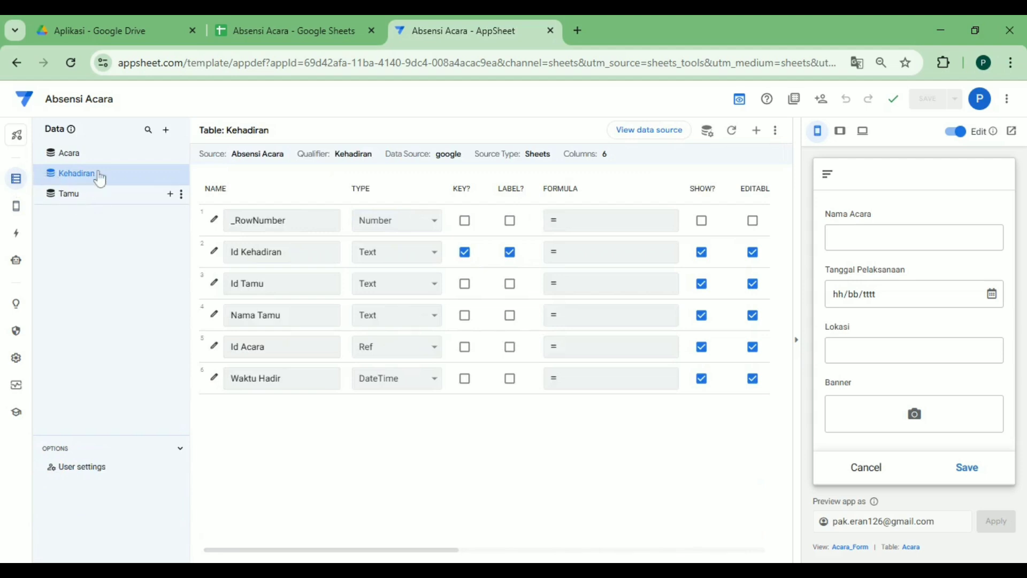
click(75, 161)
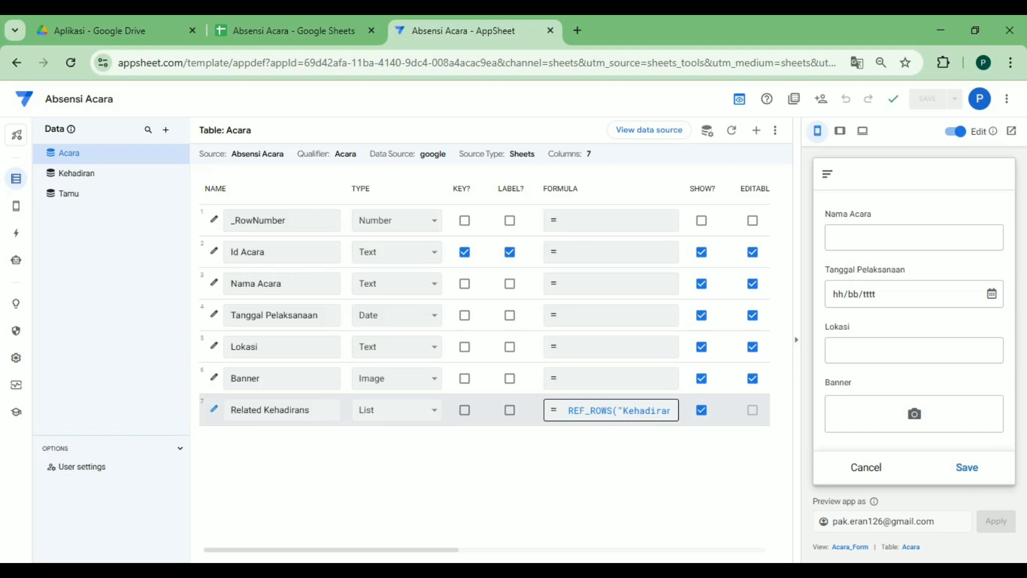
click(92, 182)
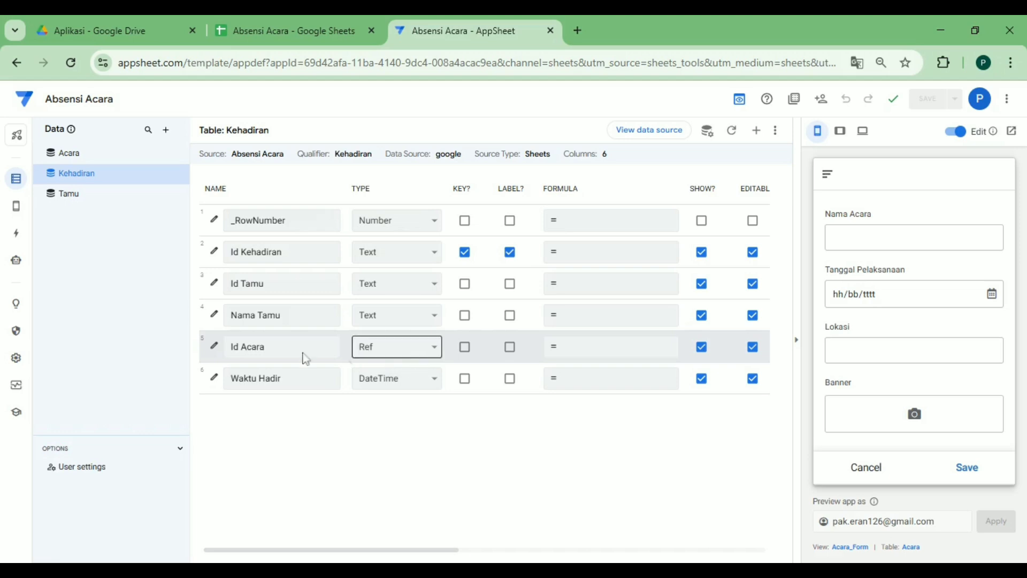
click(74, 158)
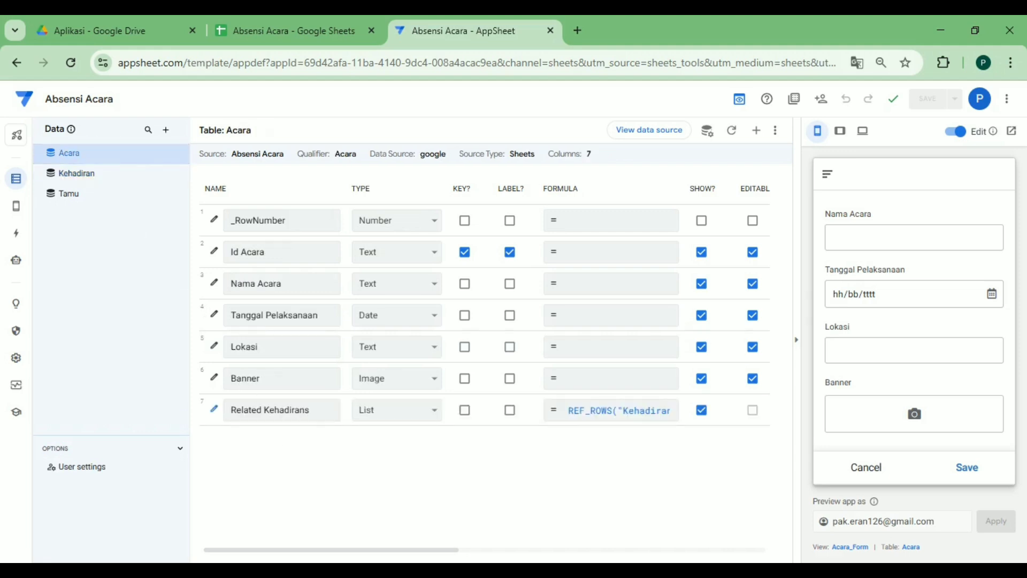
click(69, 175)
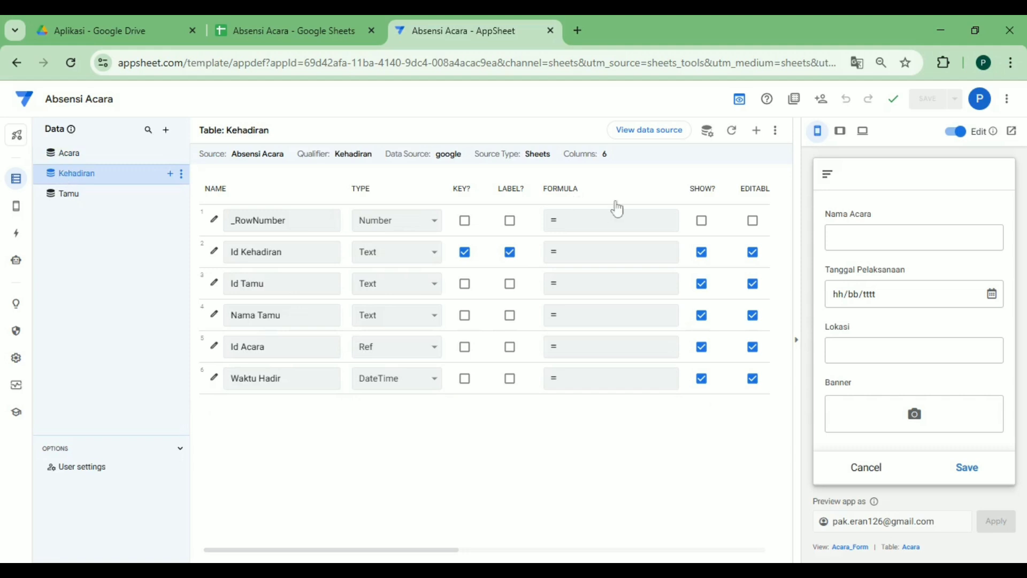
Cancel the blank event form, show the Acara list in the preview, and change the Acara view type to card
click(852, 468)
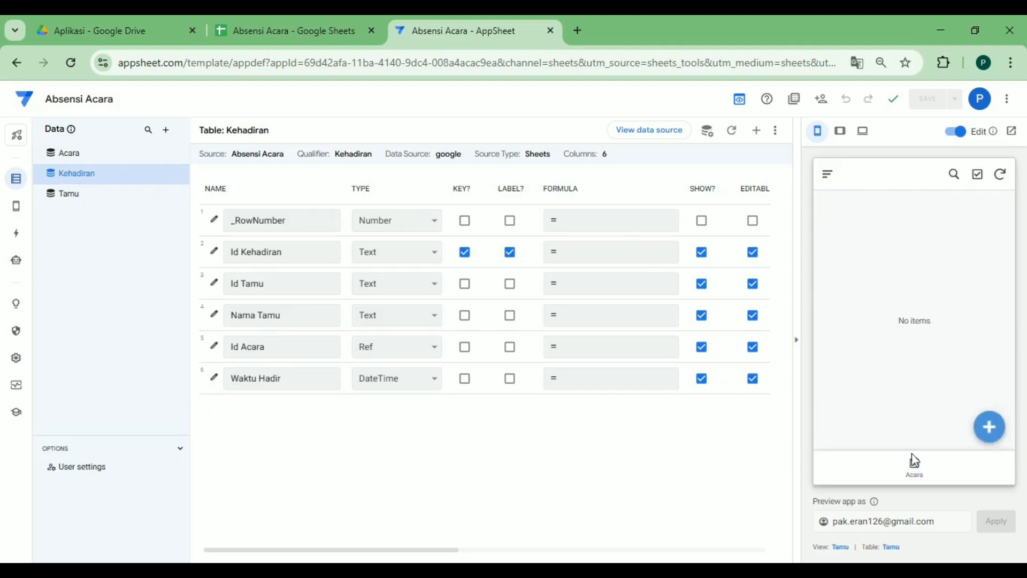
click(919, 478)
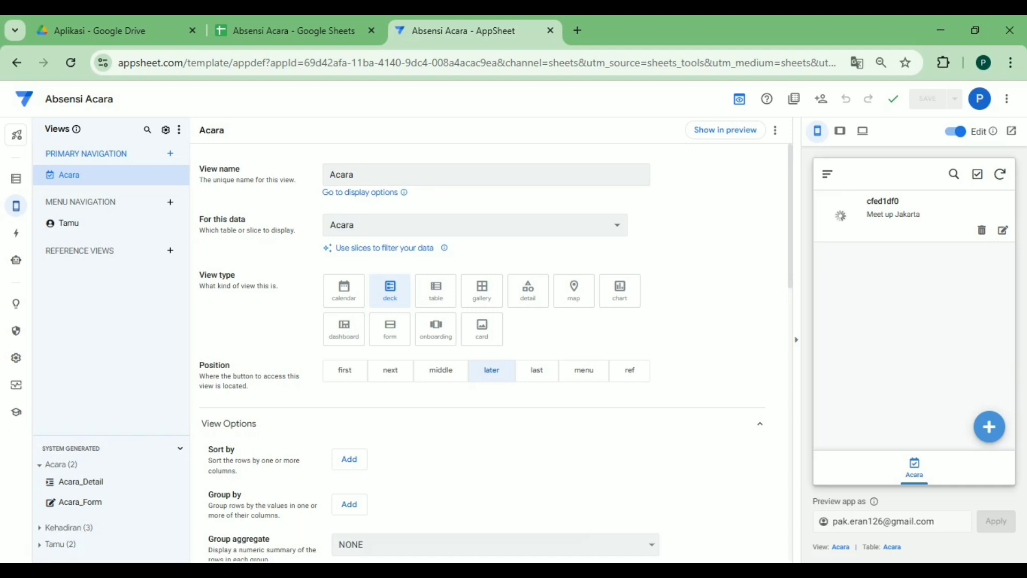
click(484, 329)
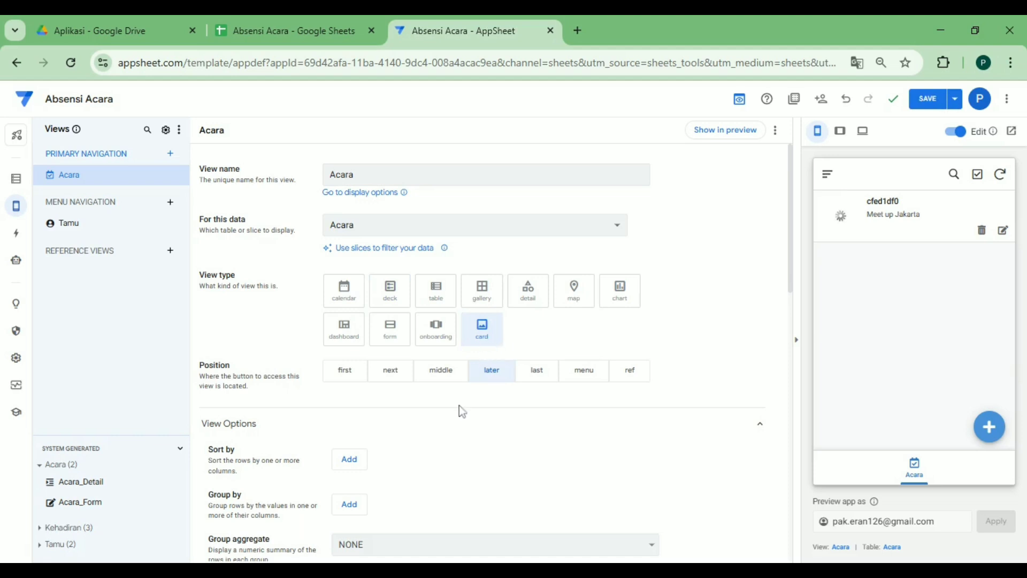
Assign the Nama Acara column to the header of the Acara view's large card layout
scroll(459, 405, down, 4)
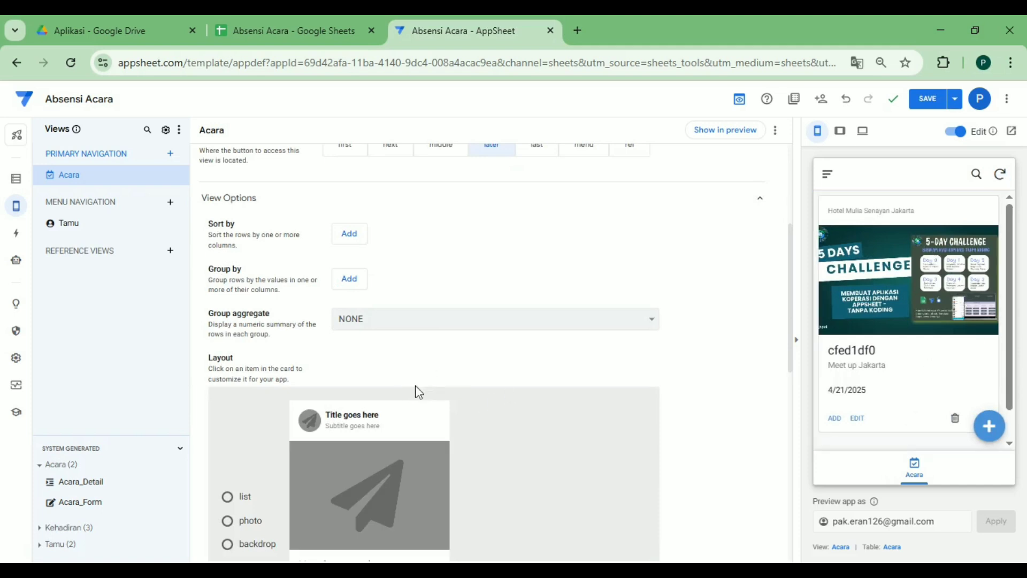
scroll(404, 417, down, 3)
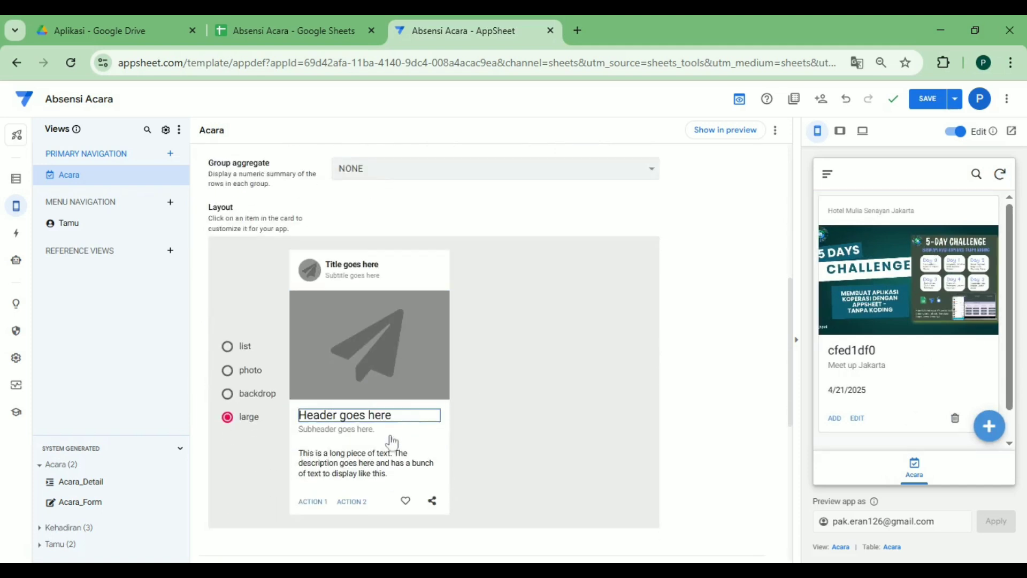
click(343, 417)
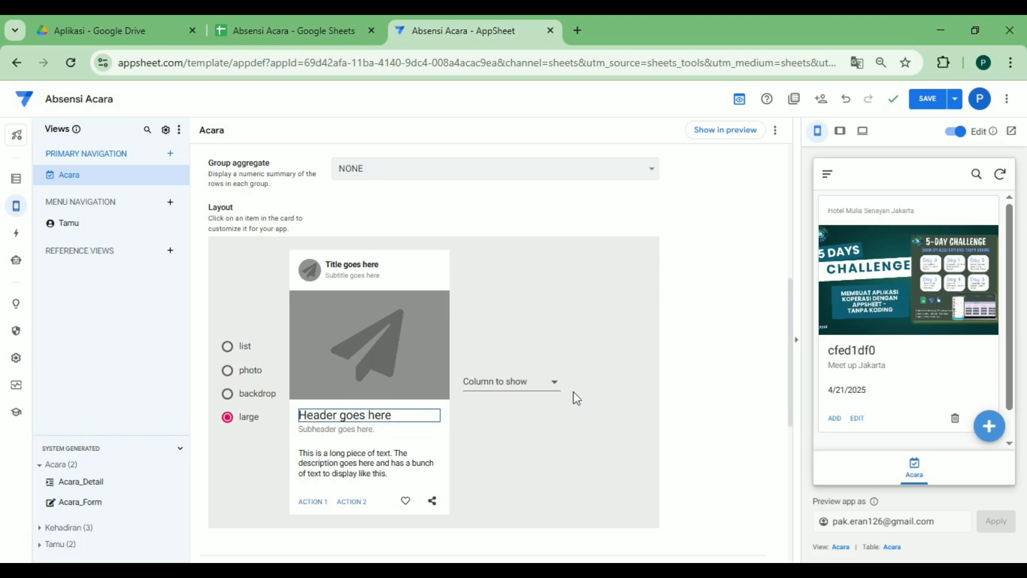
click(554, 383)
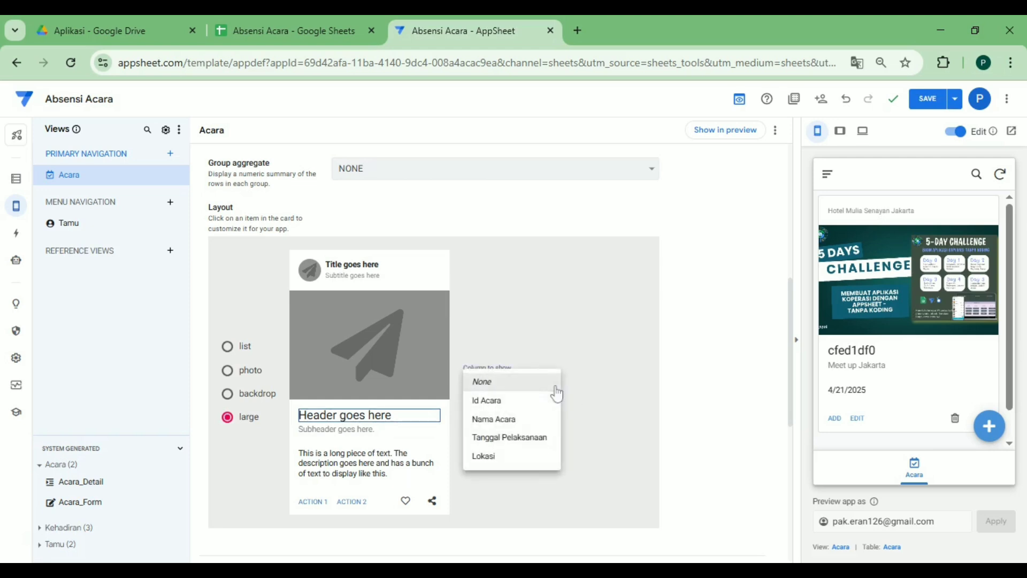
click(481, 420)
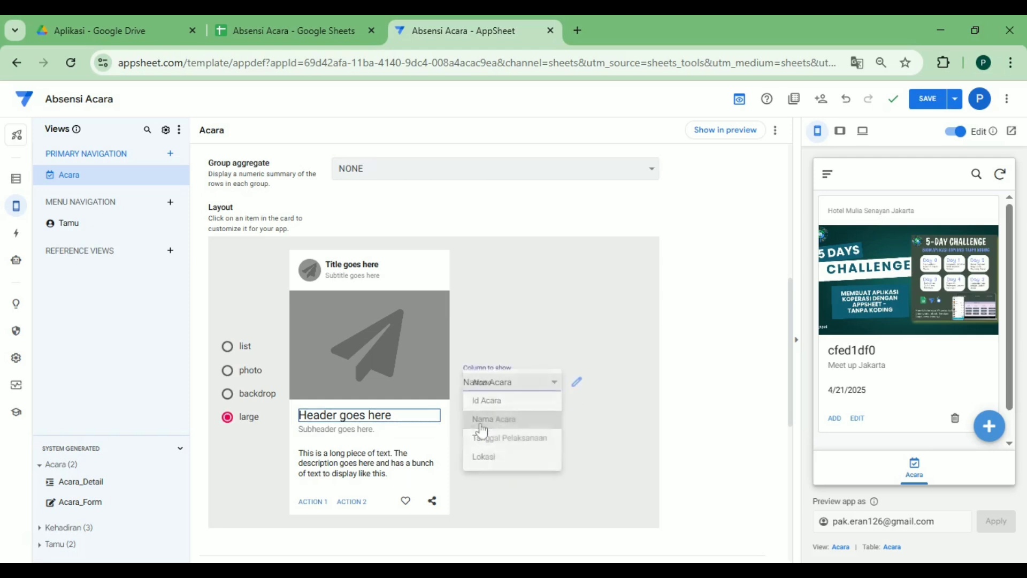
Assign Tanggal Pelaksanaan to the subheader and Lokasi to the description text of the Acara view's large card layout
click(344, 431)
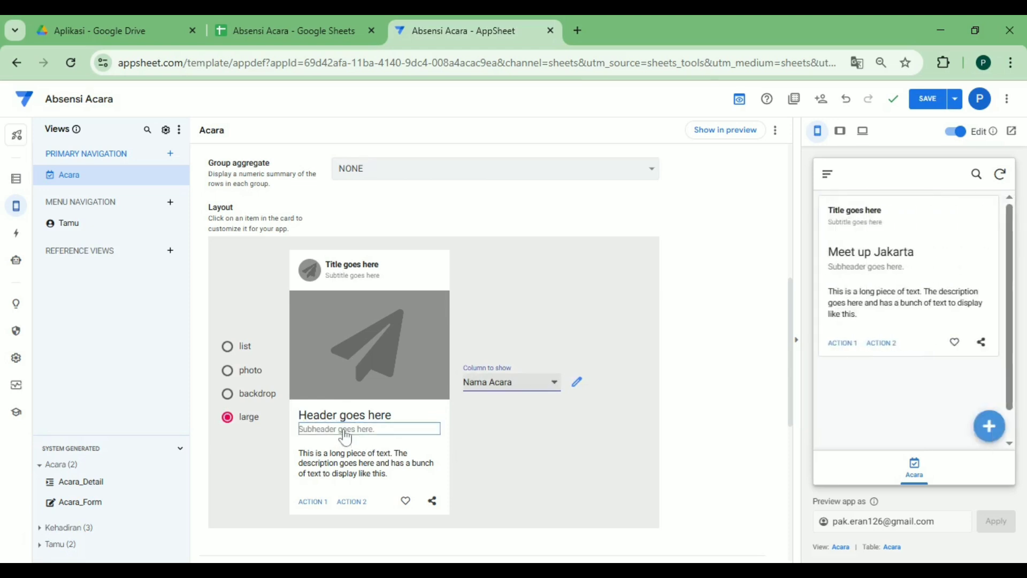
click(554, 384)
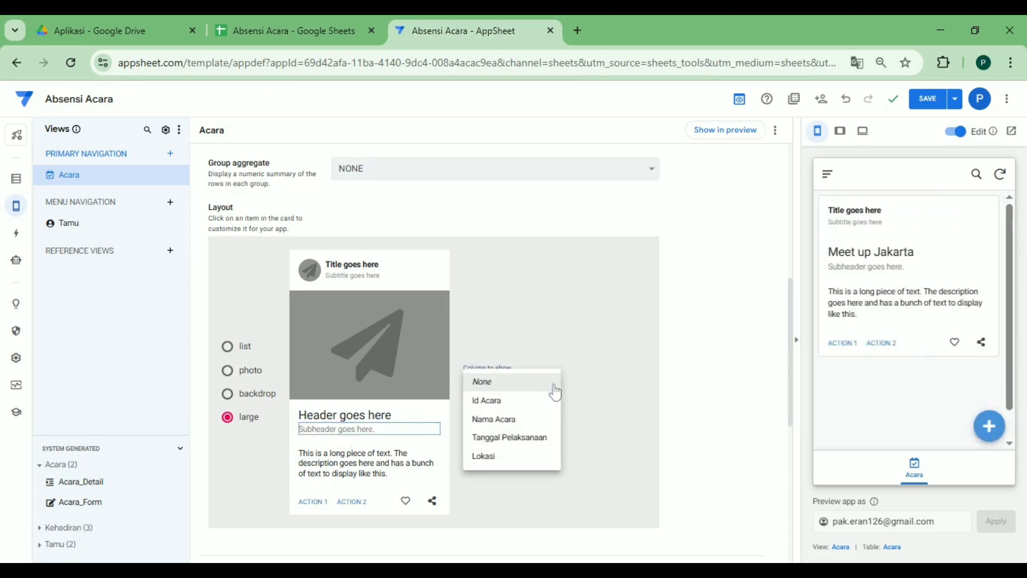
click(525, 437)
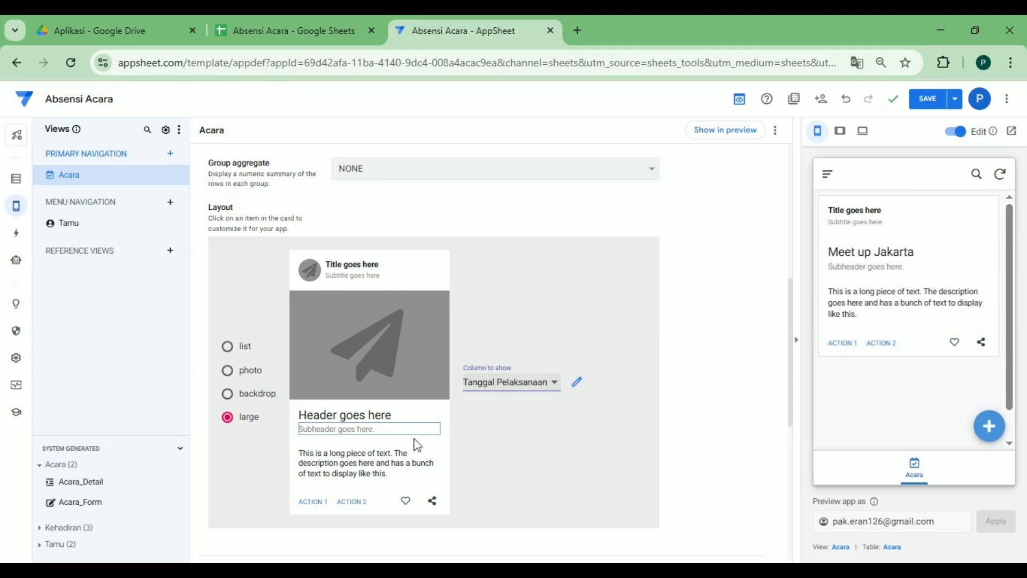
click(364, 474)
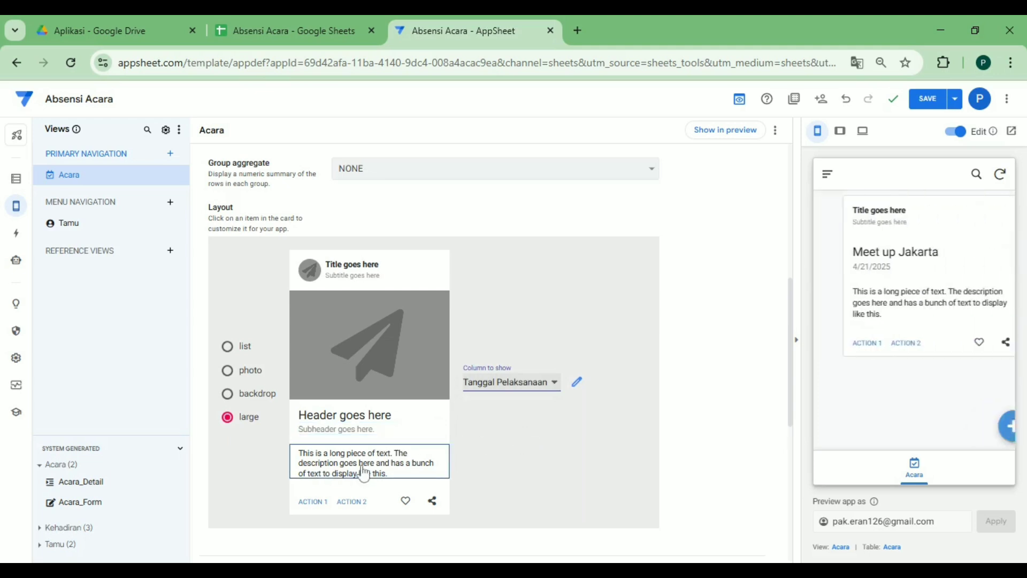
click(552, 390)
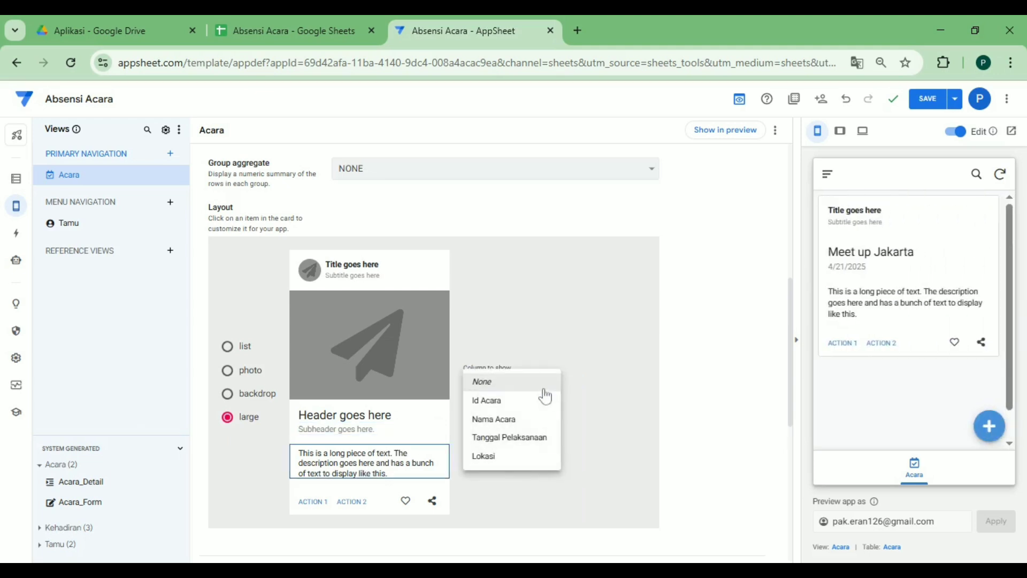
click(502, 457)
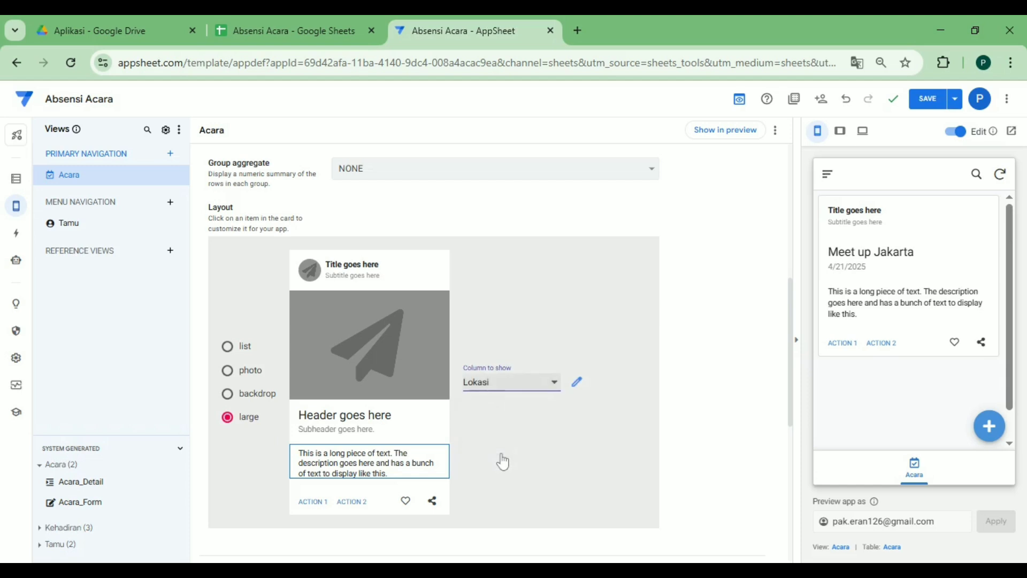
Assign the Banner column to the large card's image, and switch the Acara view's card layout to photo
click(393, 342)
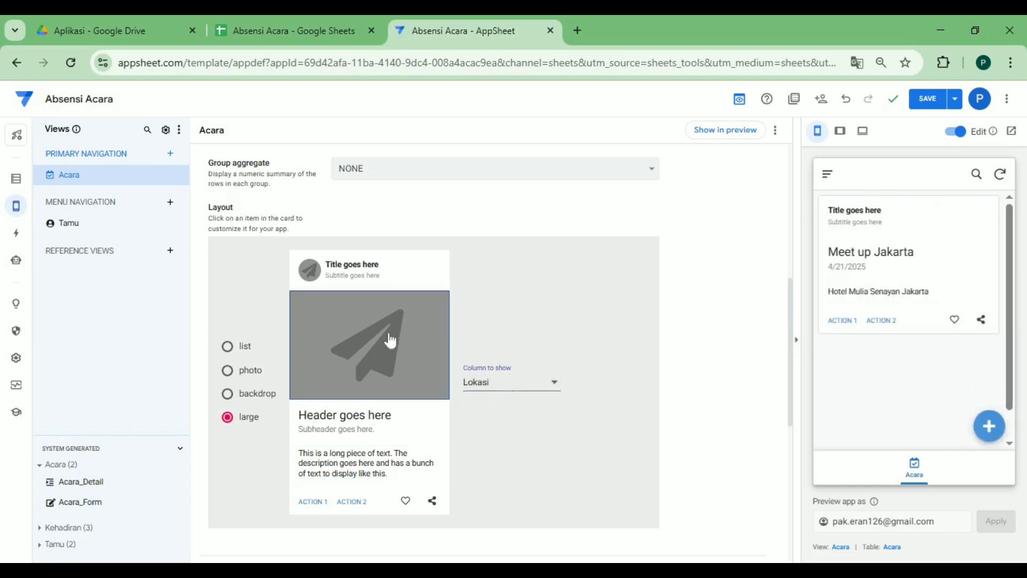
click(552, 389)
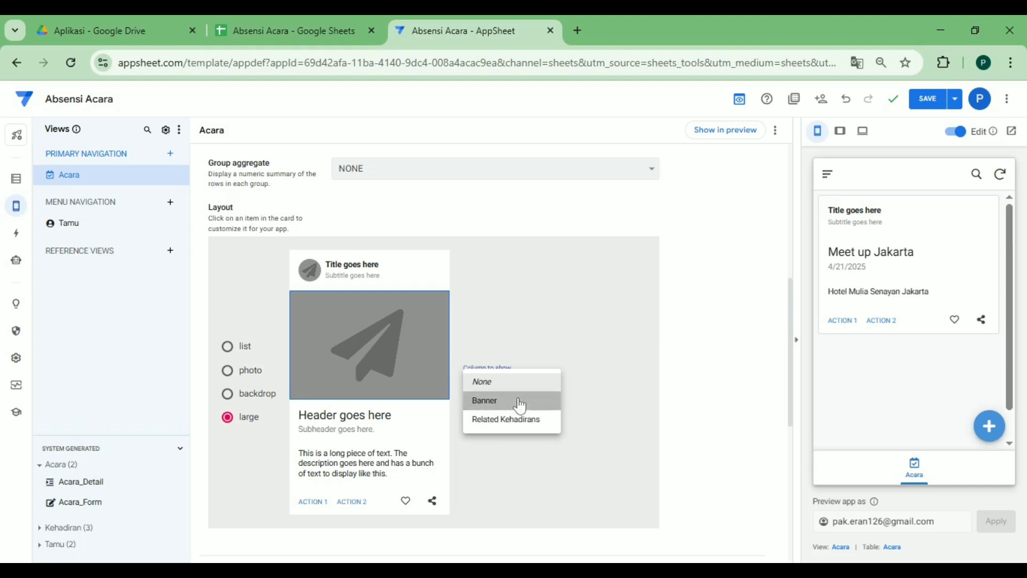
click(522, 402)
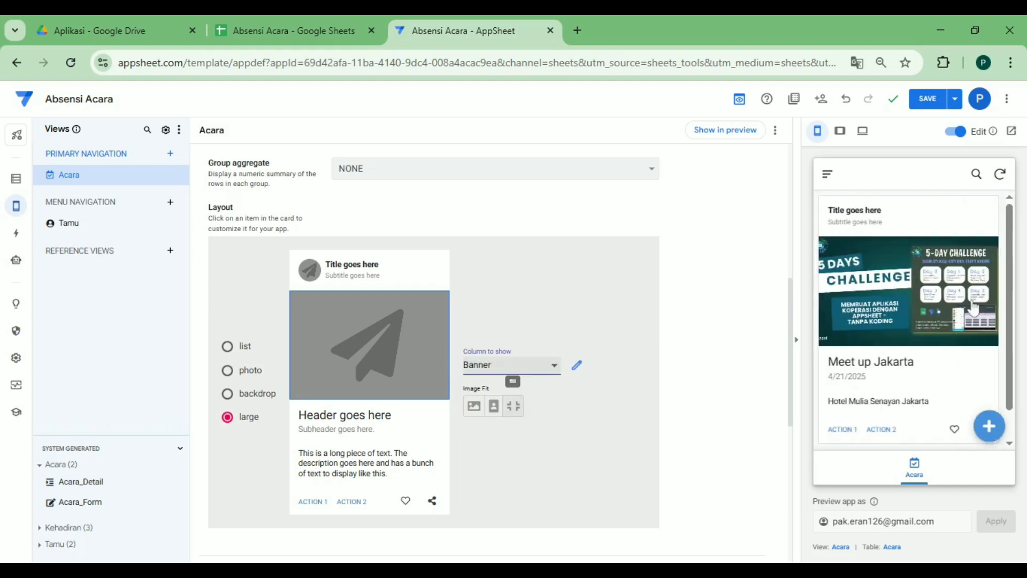
scroll(962, 305, down, 1)
scroll(959, 305, up, 1)
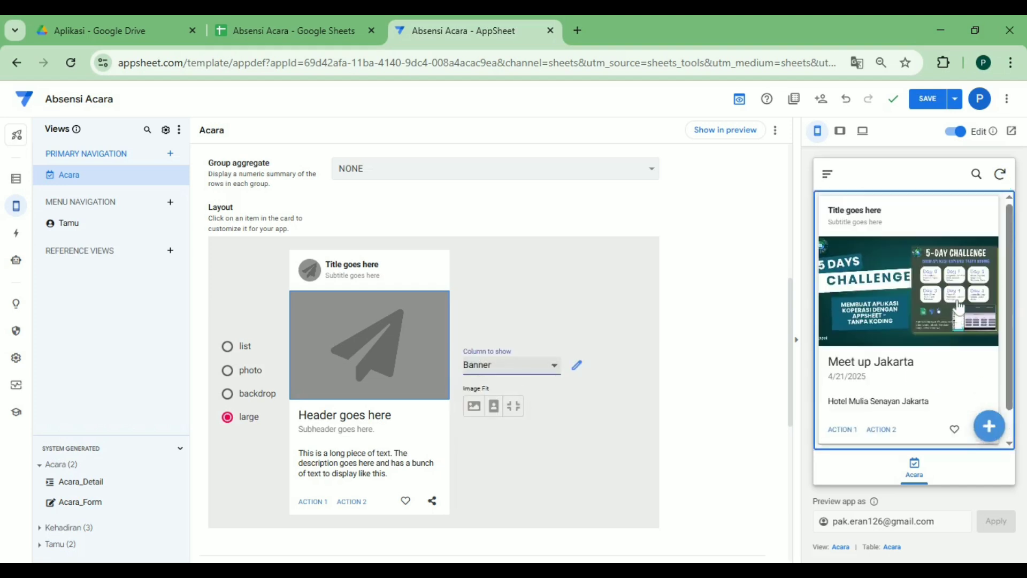
click(228, 370)
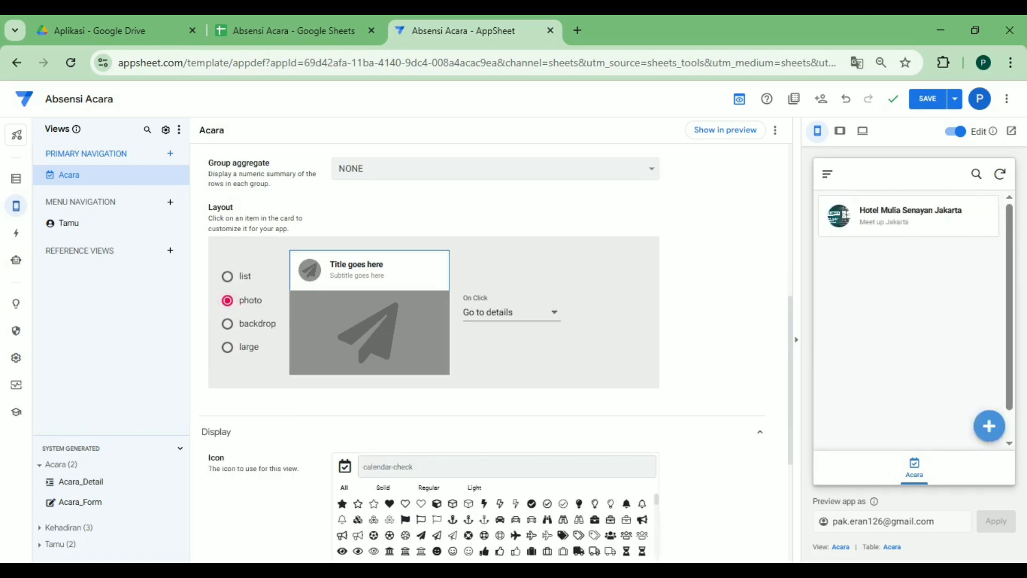
mouse_move(873, 252)
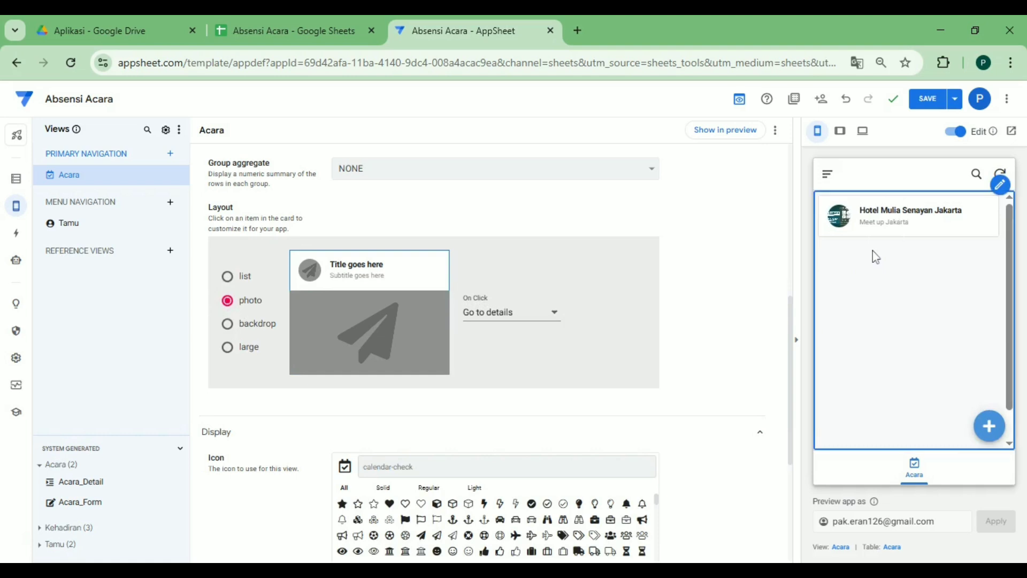
Open the Meet up Jakarta event's details in the preview and start a new entry in its related Kehadiran list
click(904, 229)
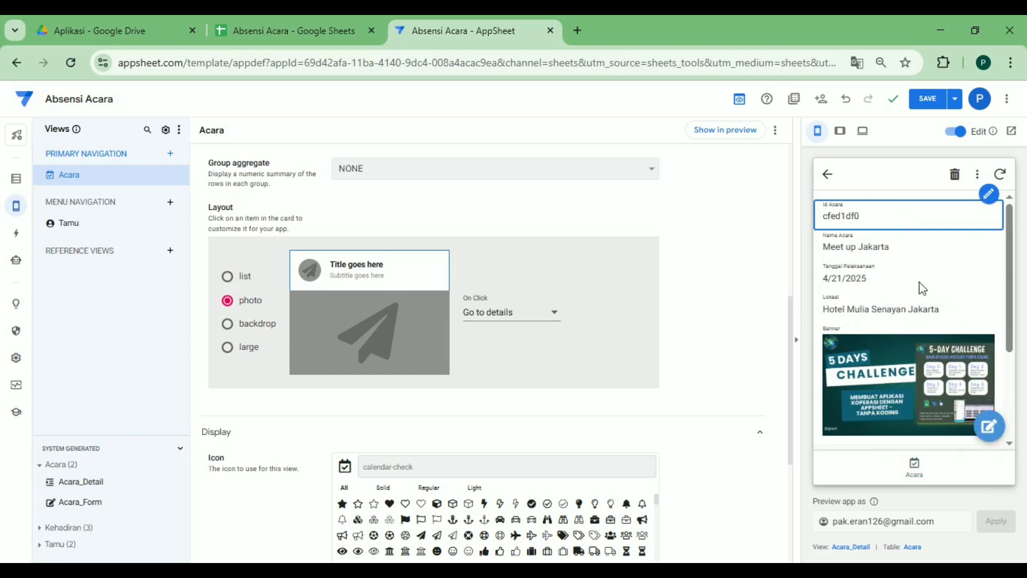
scroll(919, 275, down, 3)
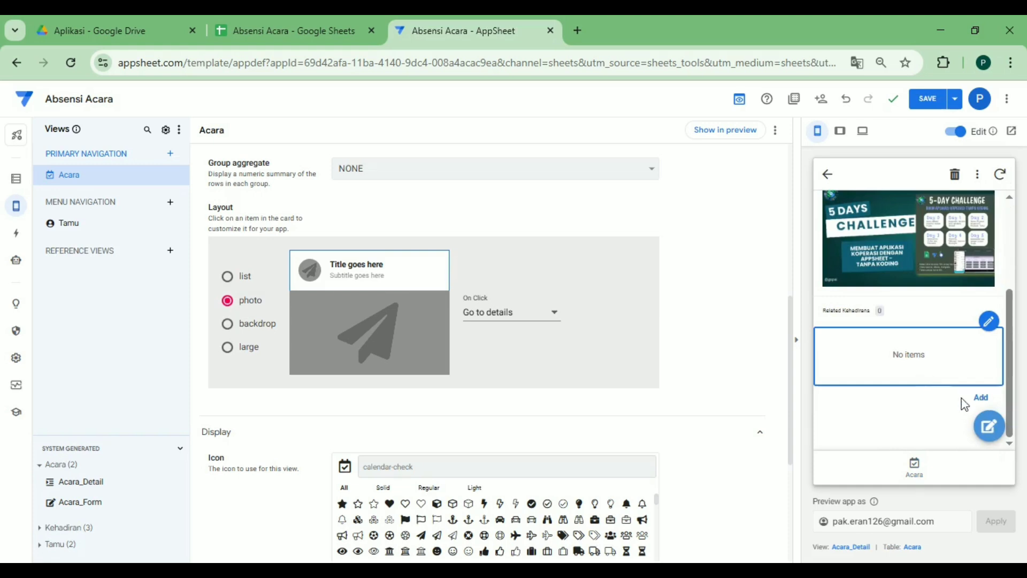
click(981, 398)
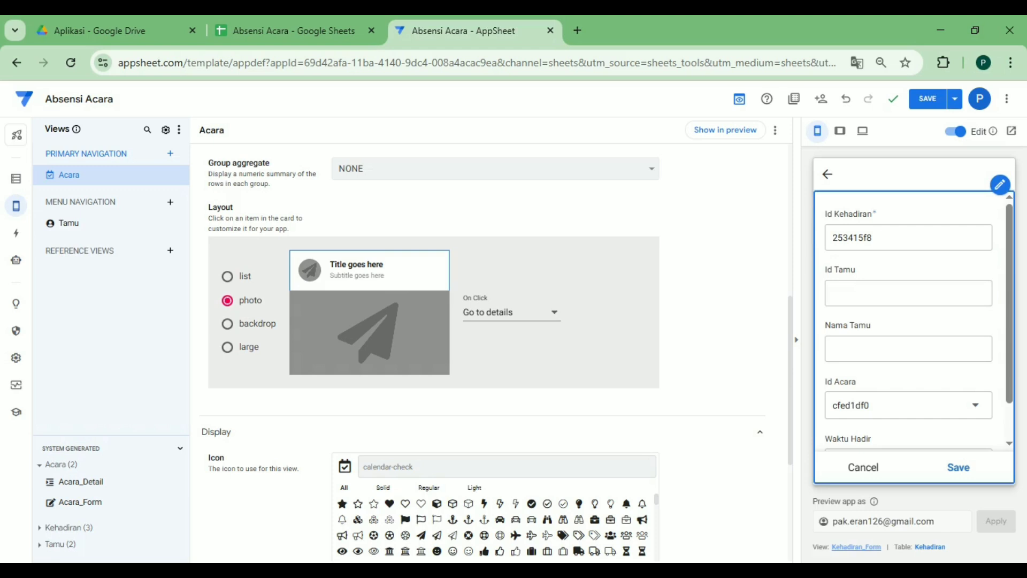
Set the Kehadiran_Form view's column order to manual and remove Id Kehadiran from it
click(855, 547)
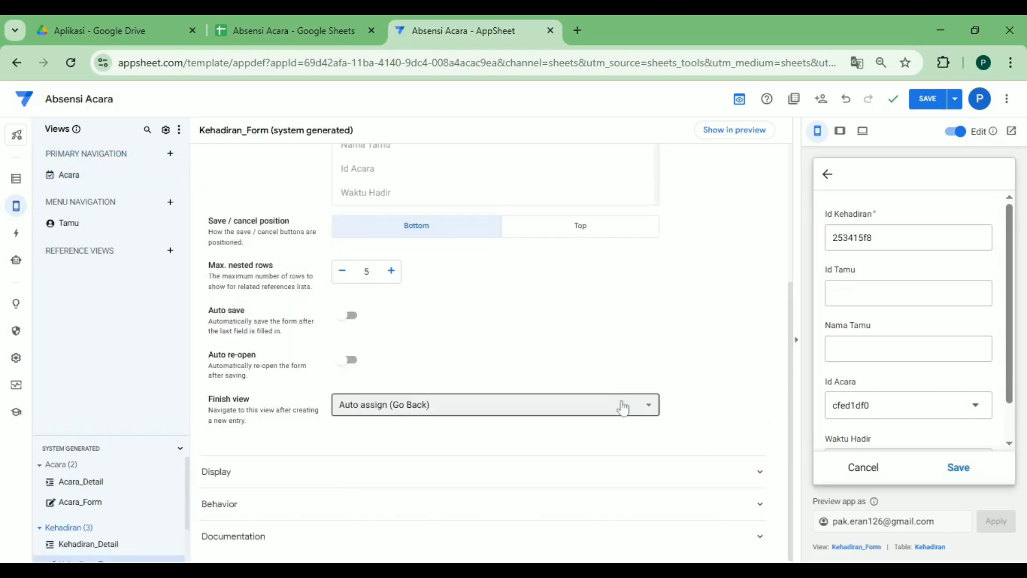
scroll(614, 321, up, 4)
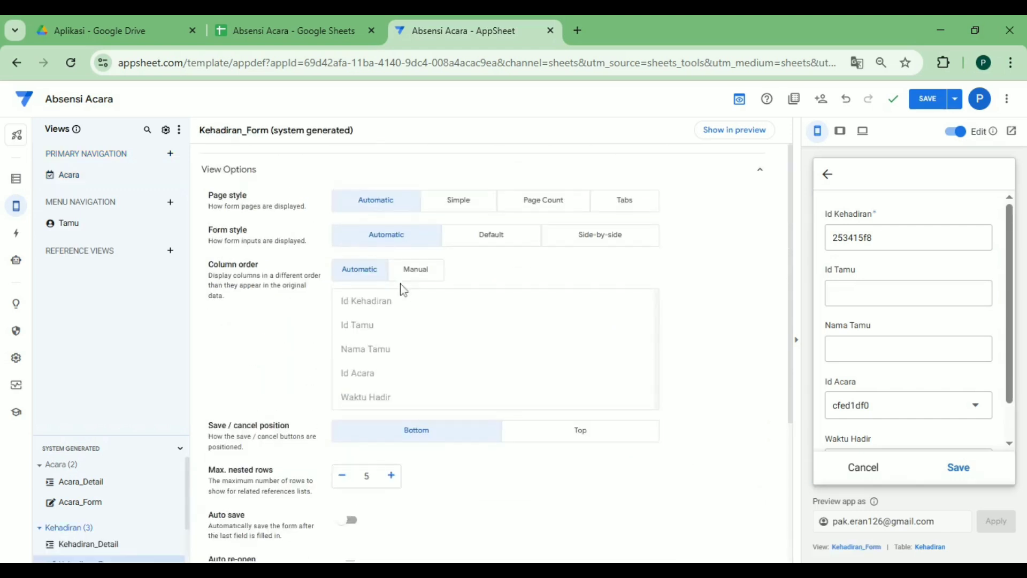
click(425, 274)
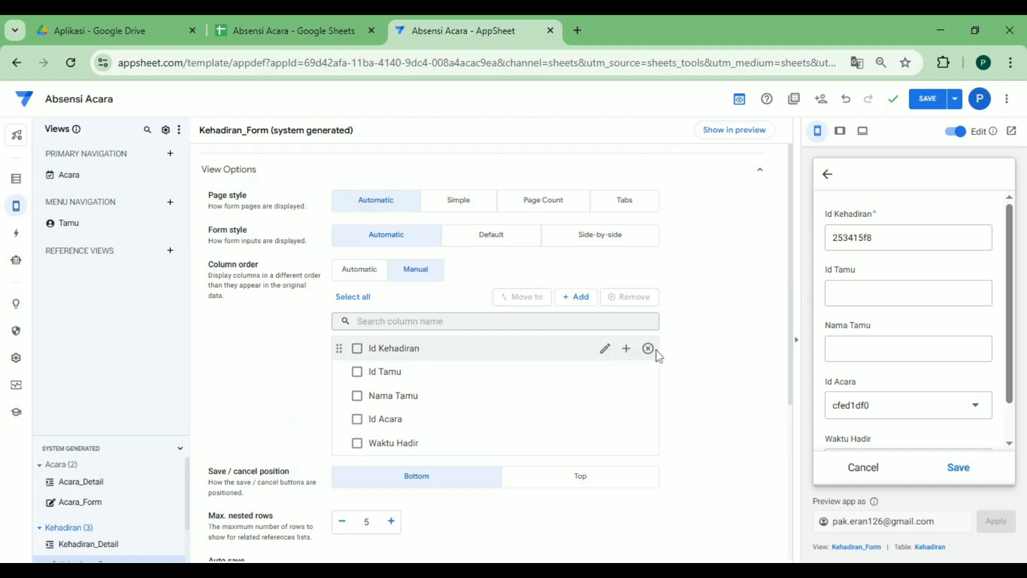
click(648, 349)
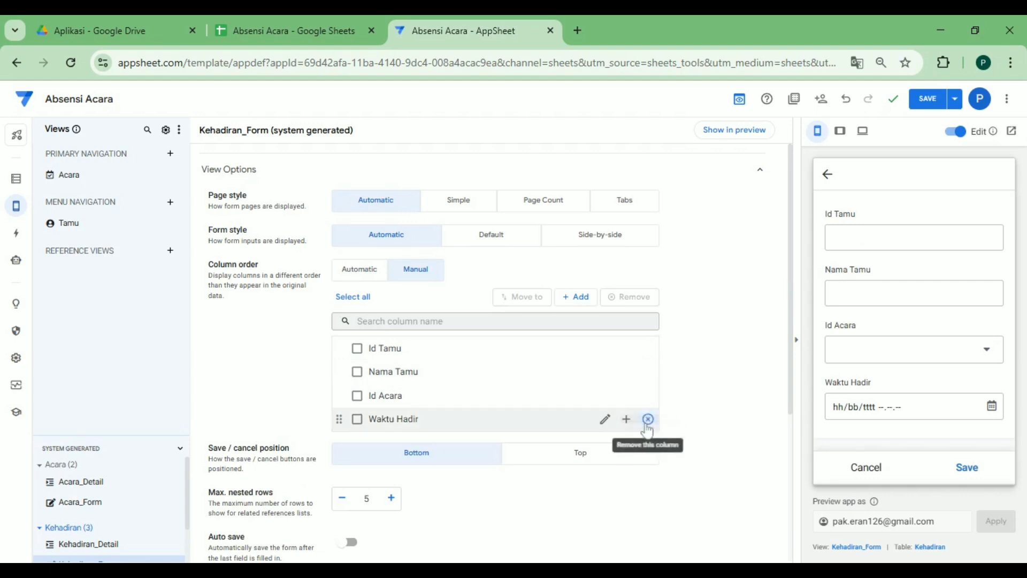
scroll(647, 428, down, 1)
Move Id Acara above Id Tamu to make it the first field in the Kehadiran_Form column order
mouse_move(882, 337)
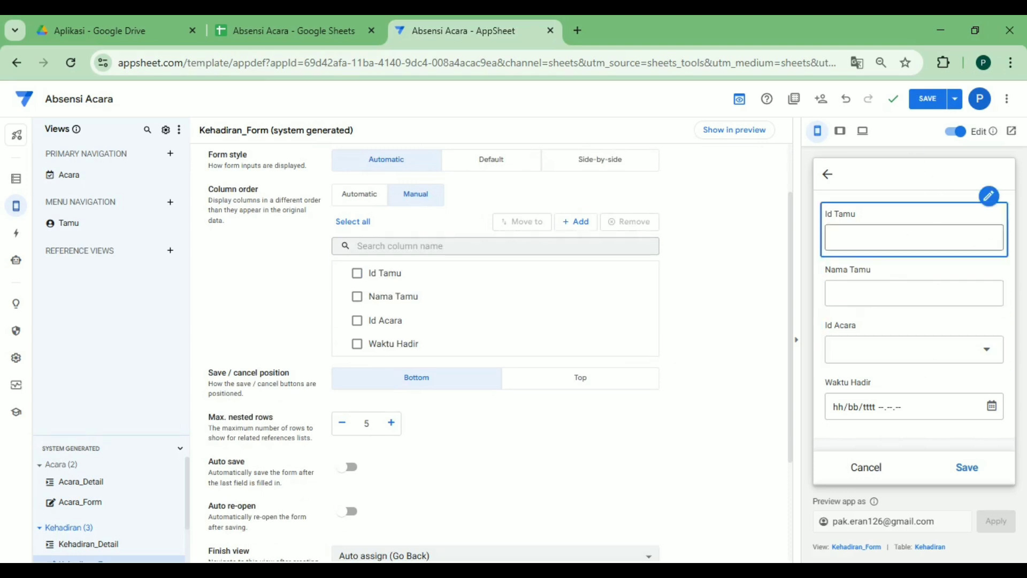
click(913, 237)
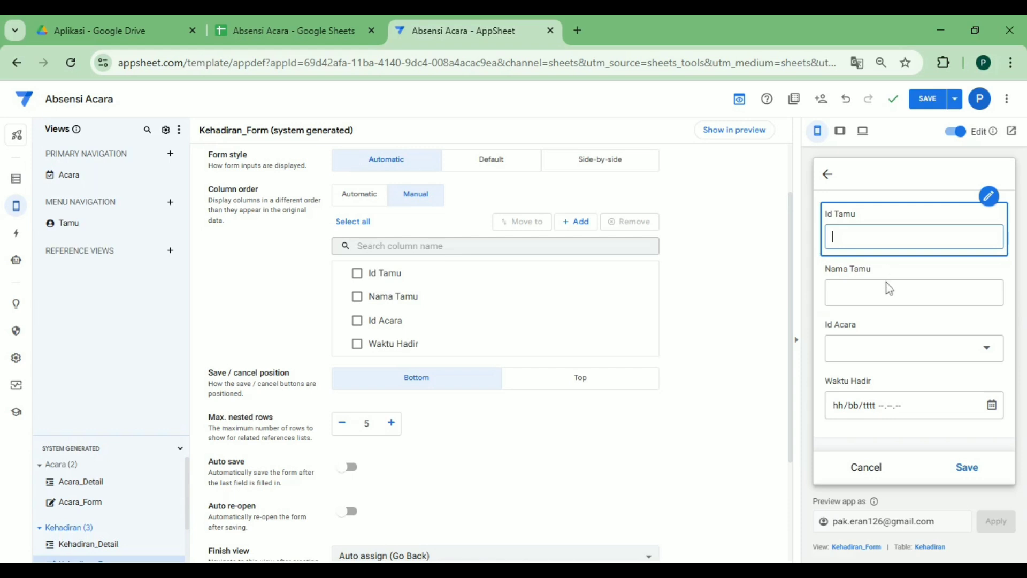
click(877, 293)
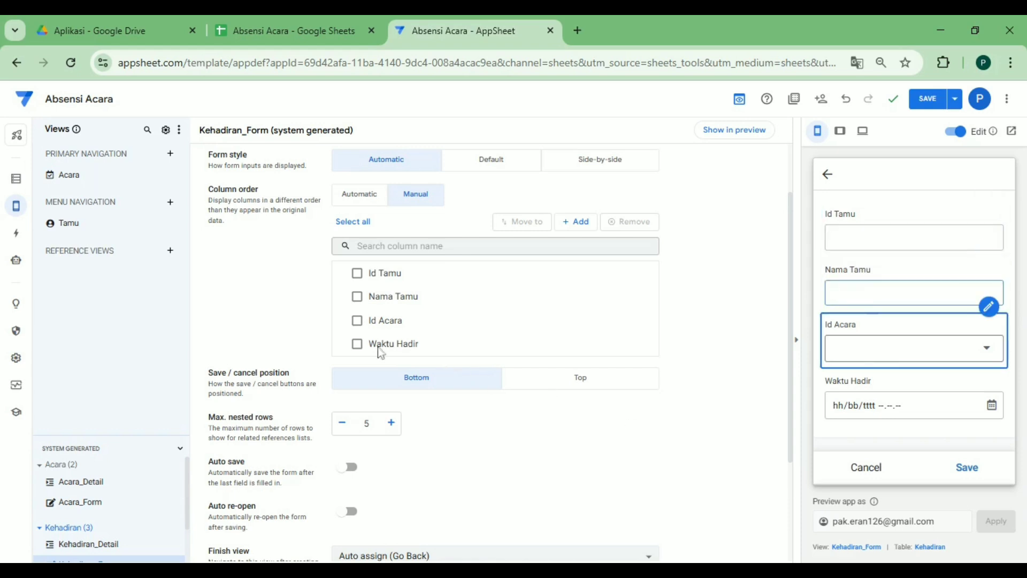
drag(342, 326, 348, 273)
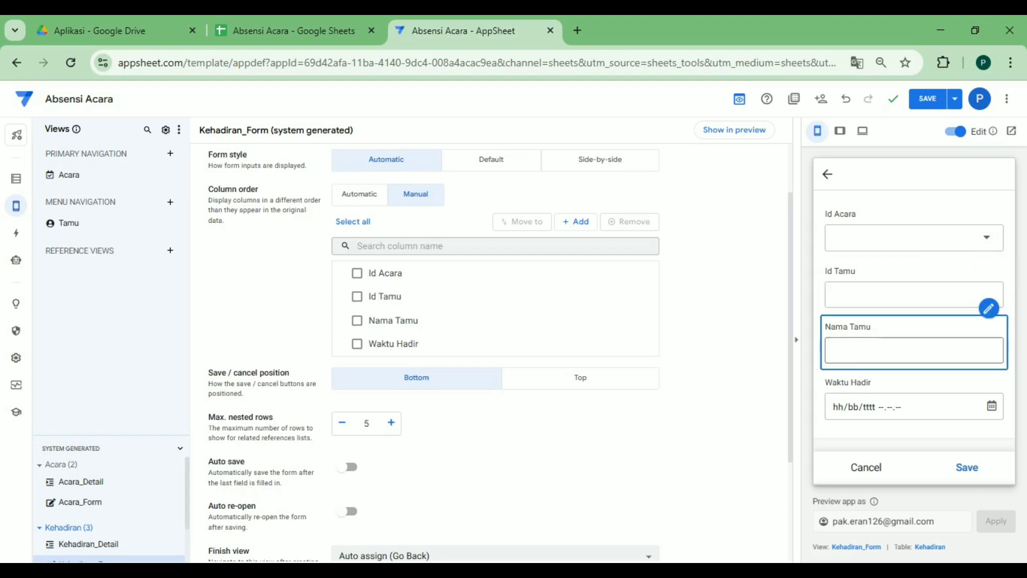
click(913, 295)
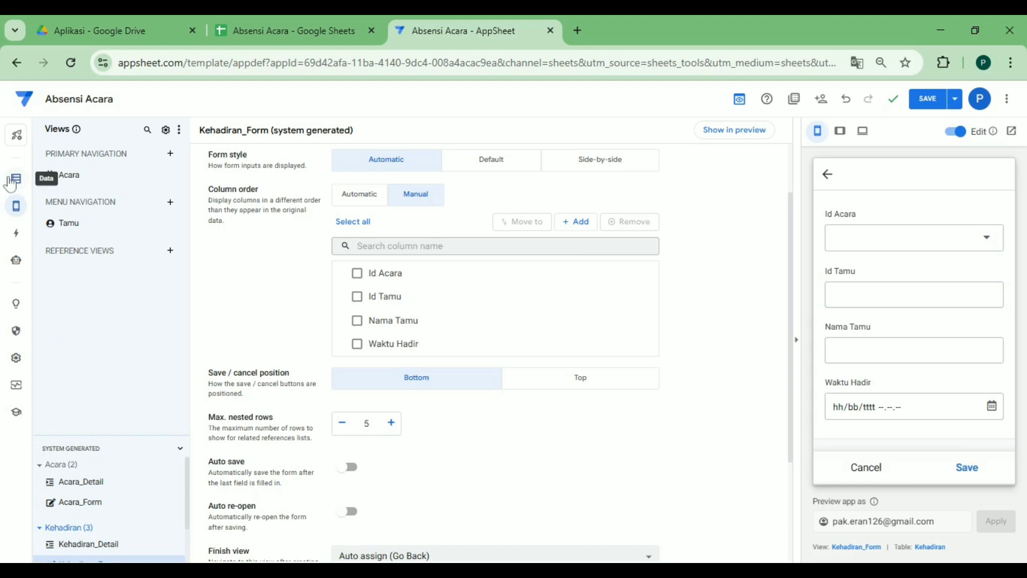
Make the Kehadiran table's Id Tamu column scannable so a barcode scanner can fill it in
click(16, 180)
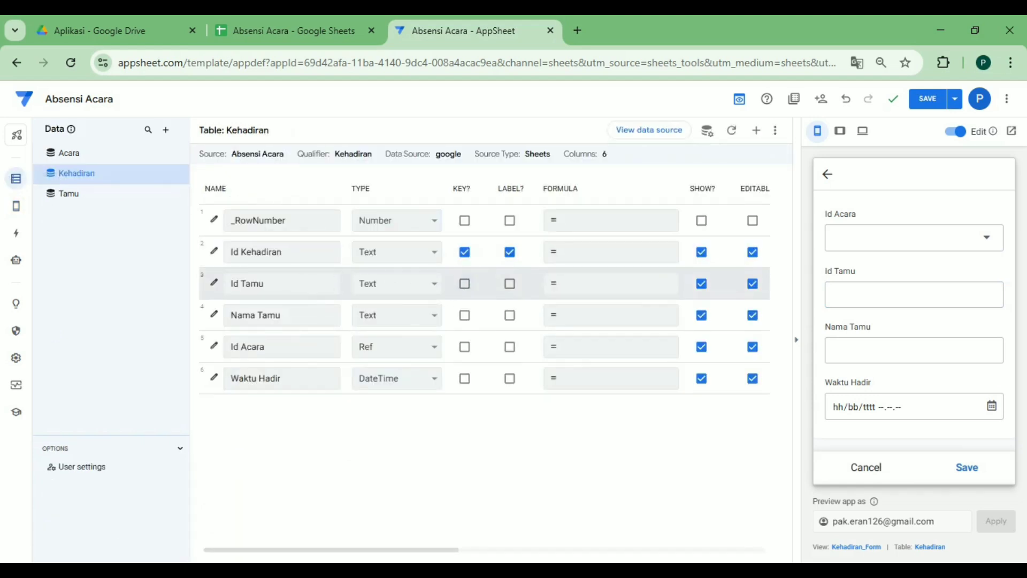
click(215, 285)
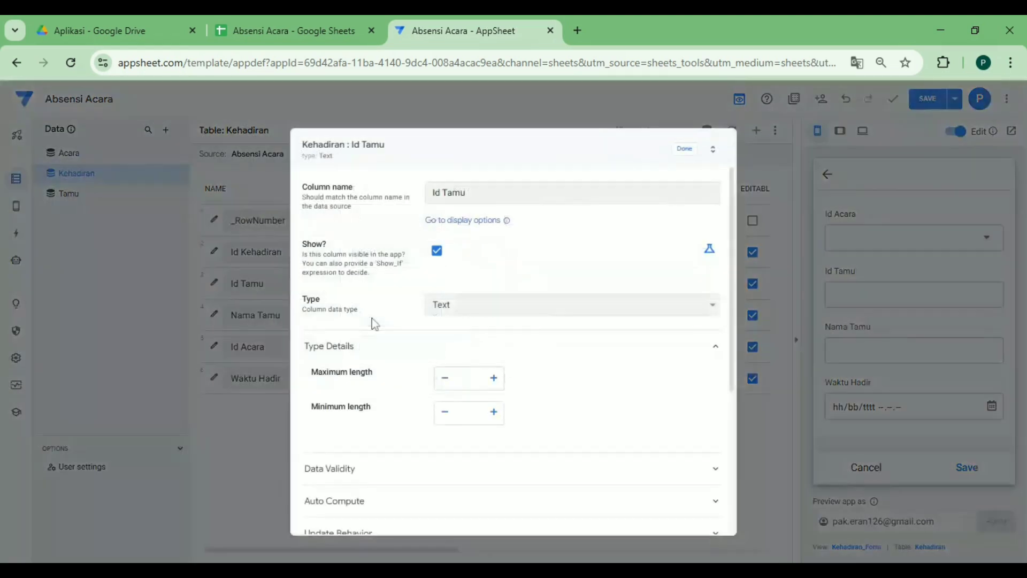
scroll(535, 340, down, 4)
scroll(535, 338, up, 4)
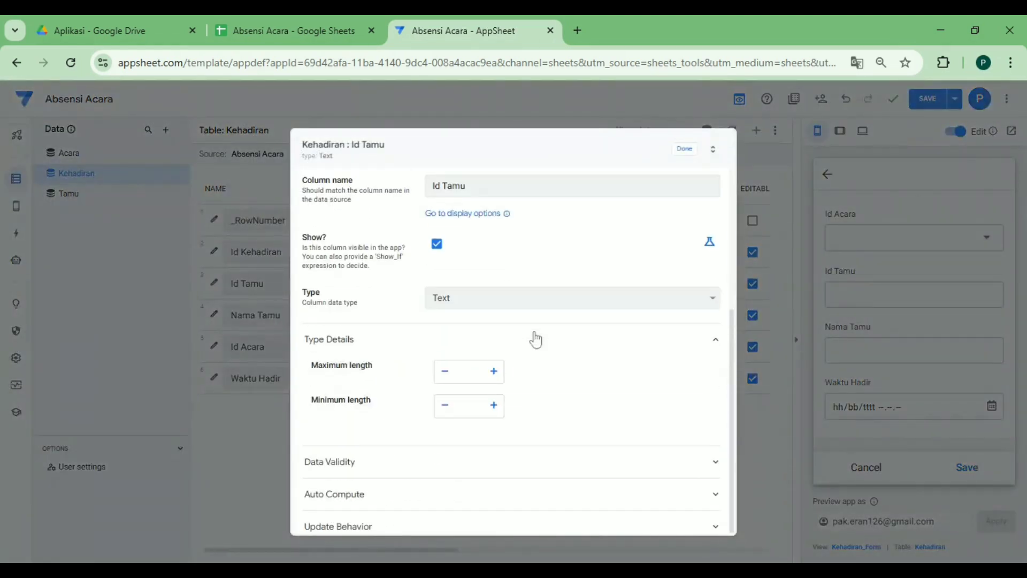
scroll(566, 374, down, 4)
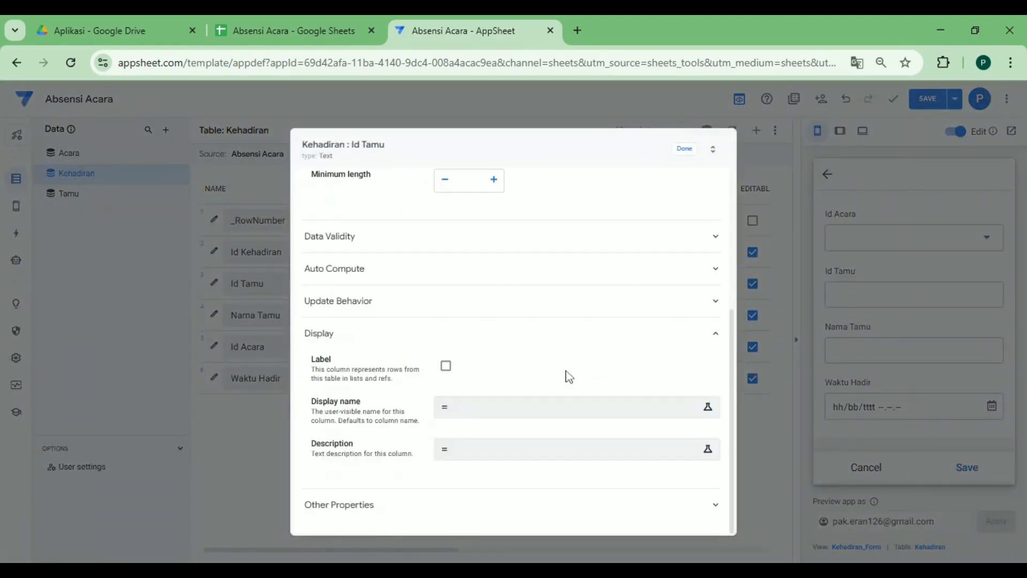
click(323, 519)
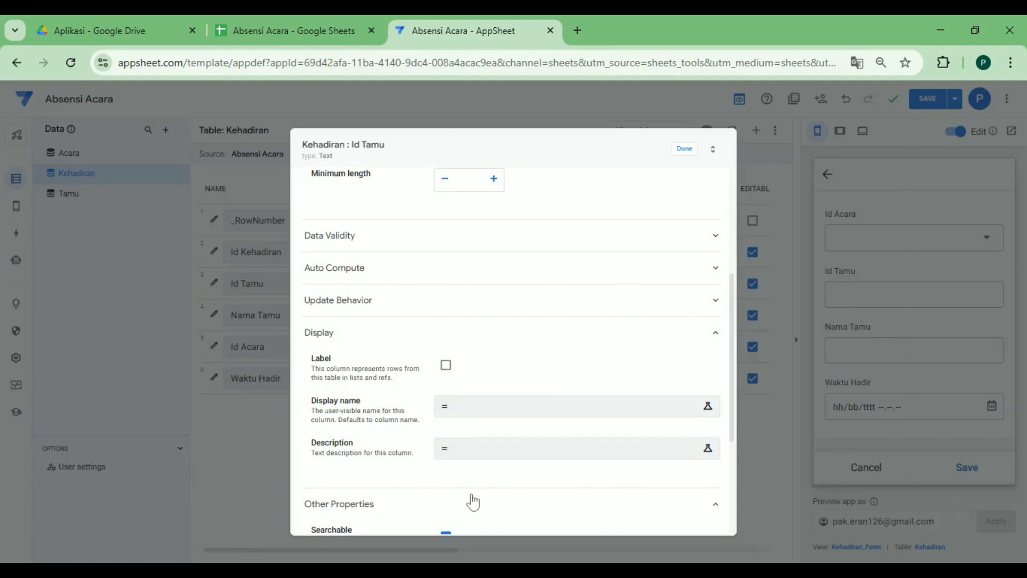
scroll(470, 501, down, 3)
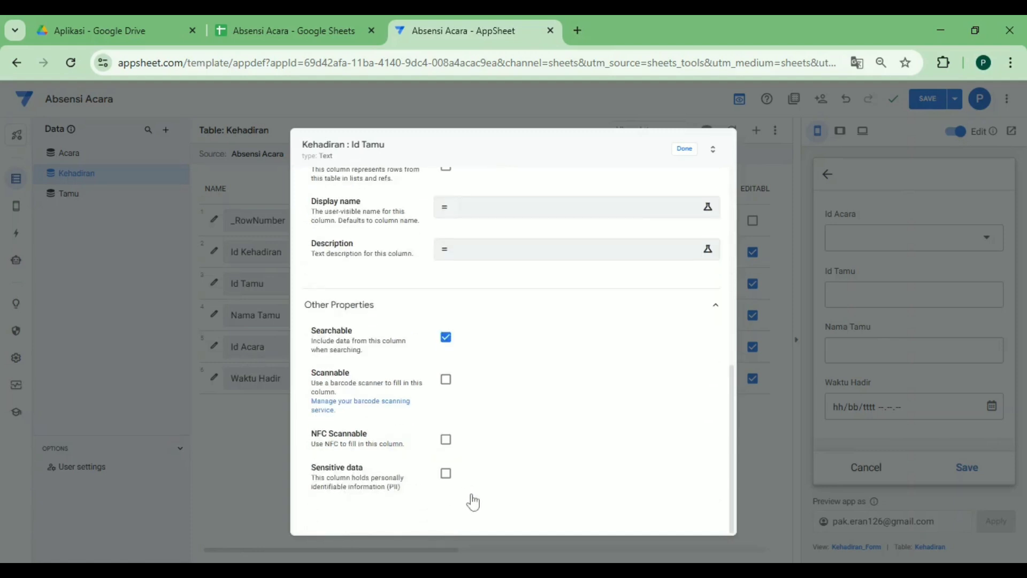
click(446, 380)
click(684, 149)
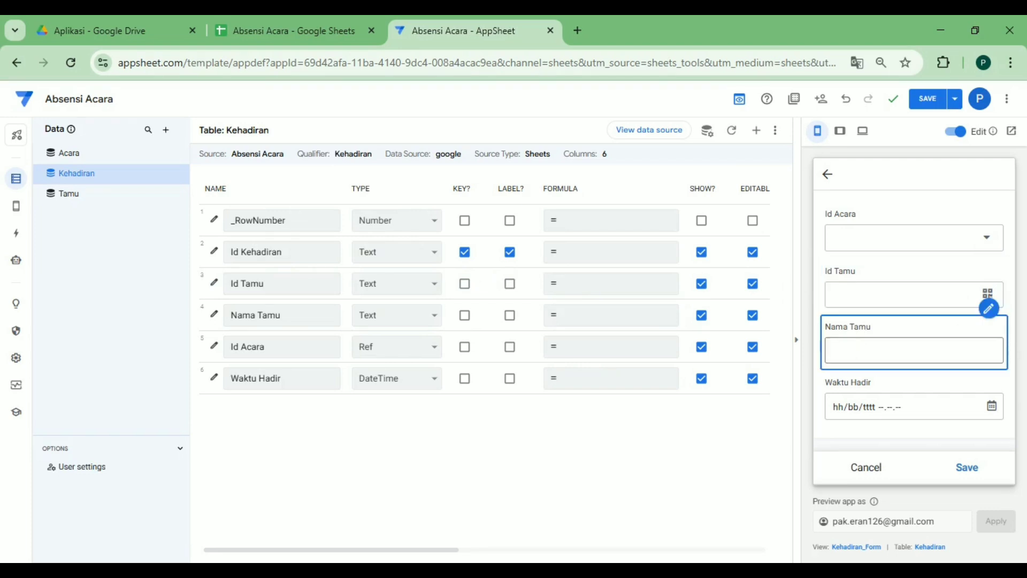
Enter LOOKUP([Id Tamu],"Tamu","Id Tamu","Nama Tamu") as the app formula for the Kehadiran table's Nama Tamu column
click(604, 324)
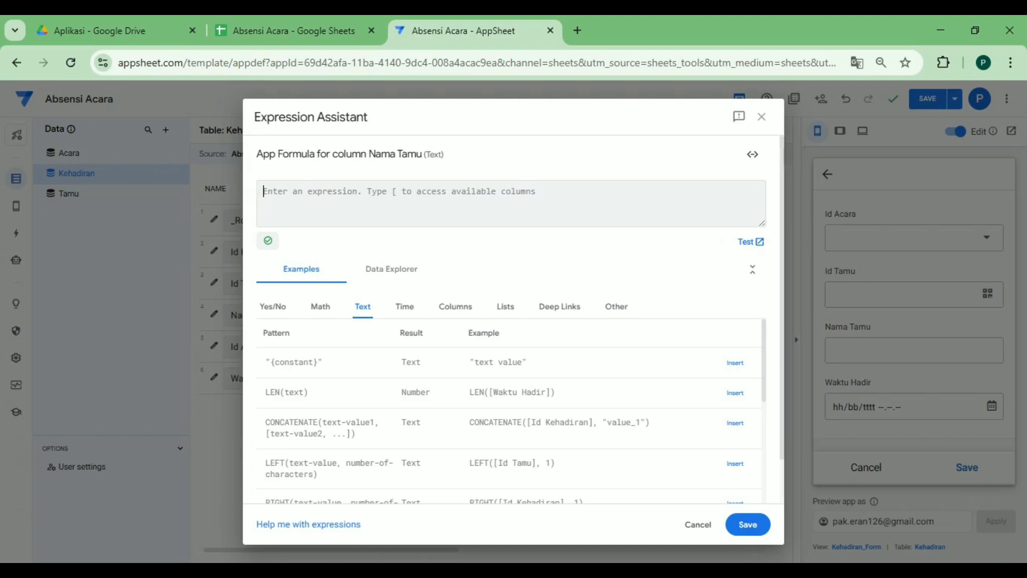
text(LOOKU)
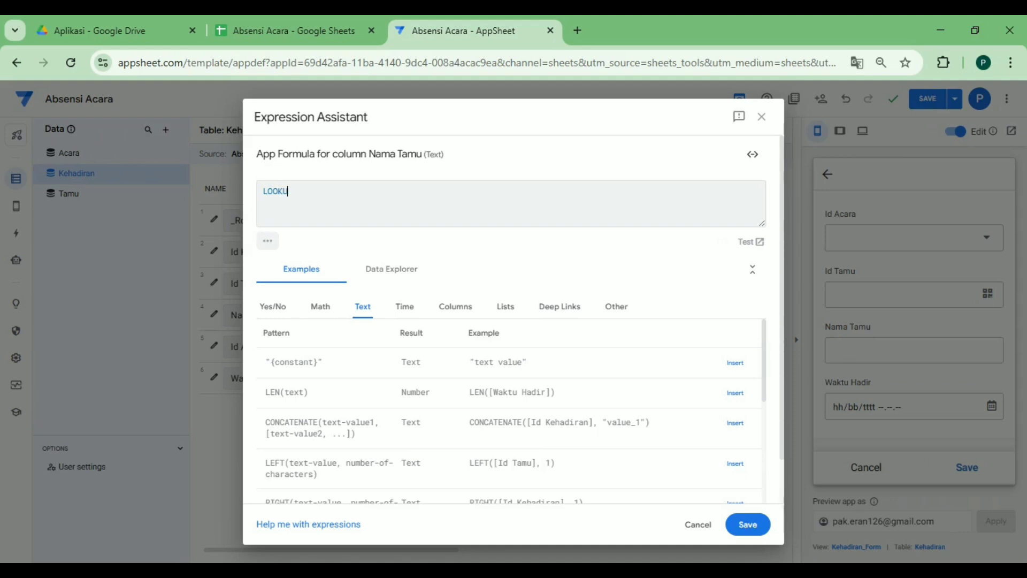
text(P()
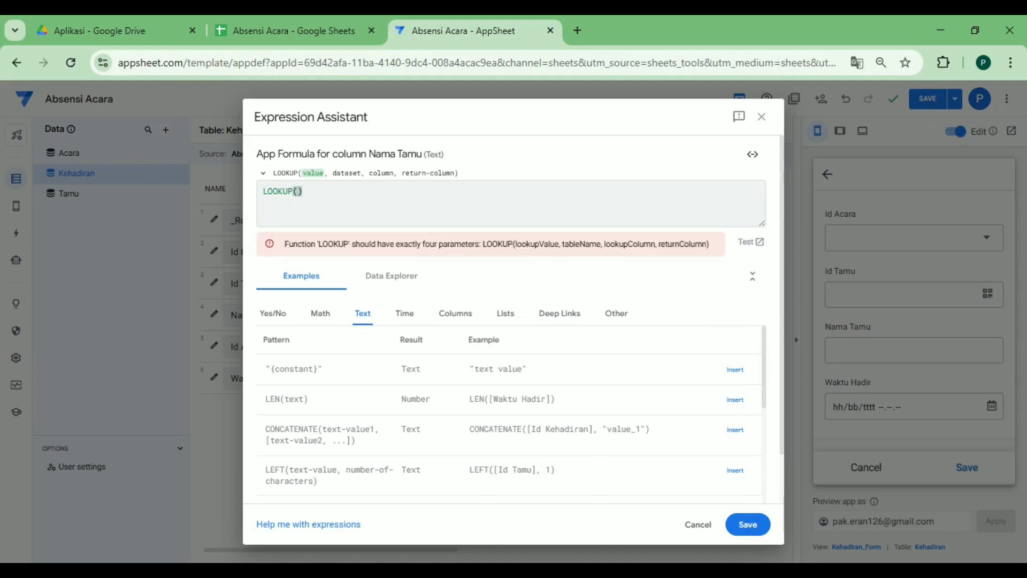
text([)
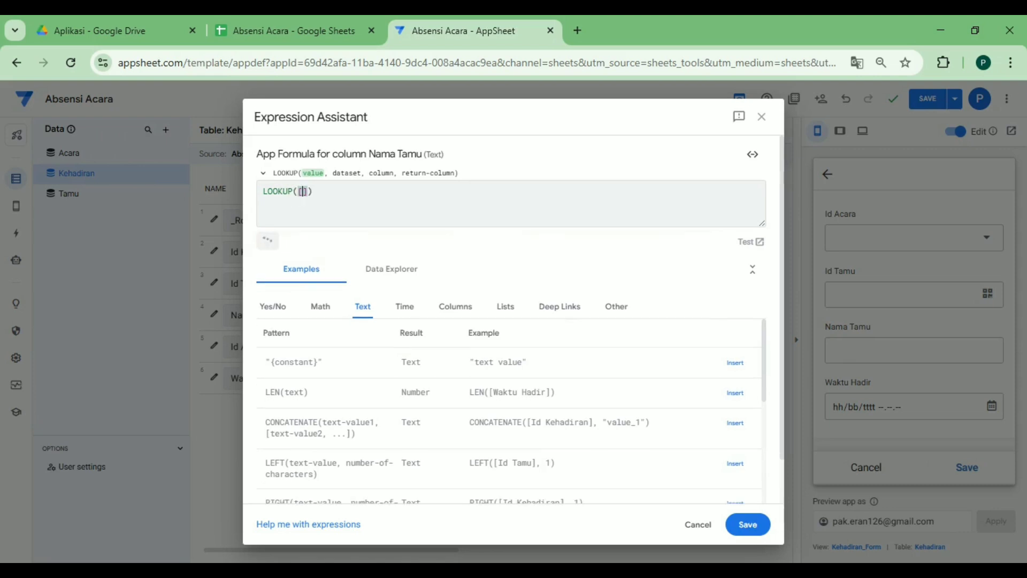
text(id)
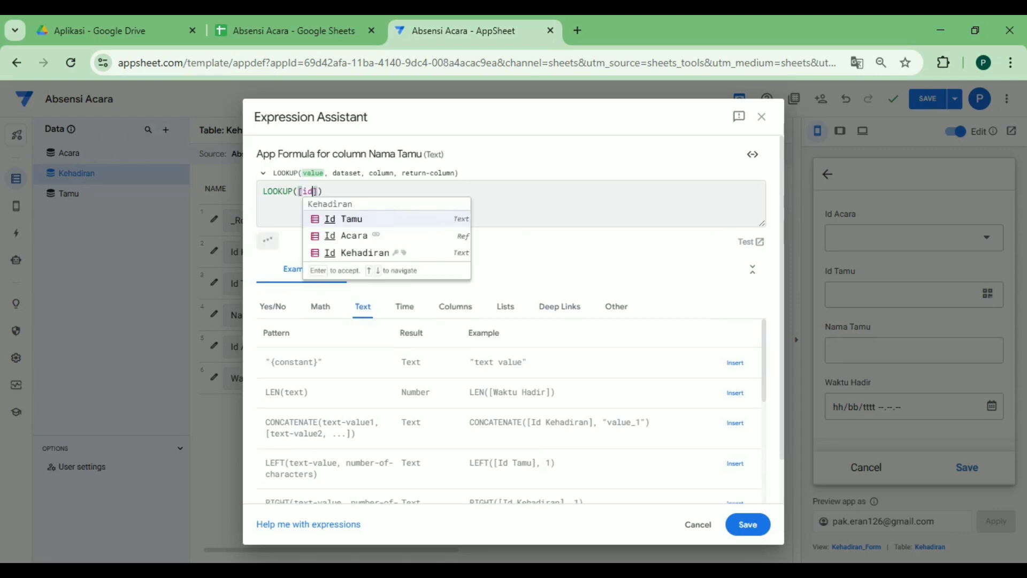
key(Return)
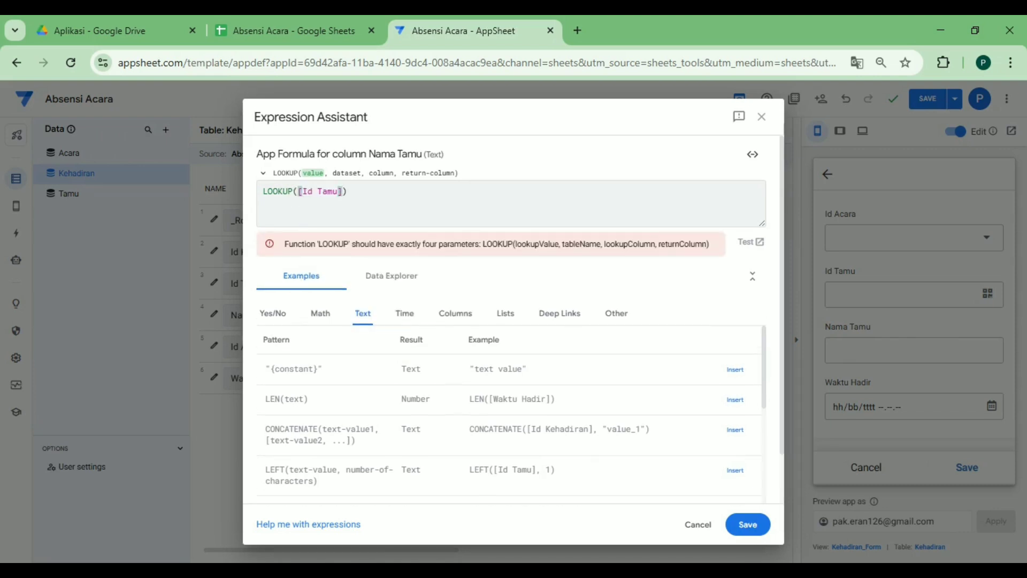
text(,)
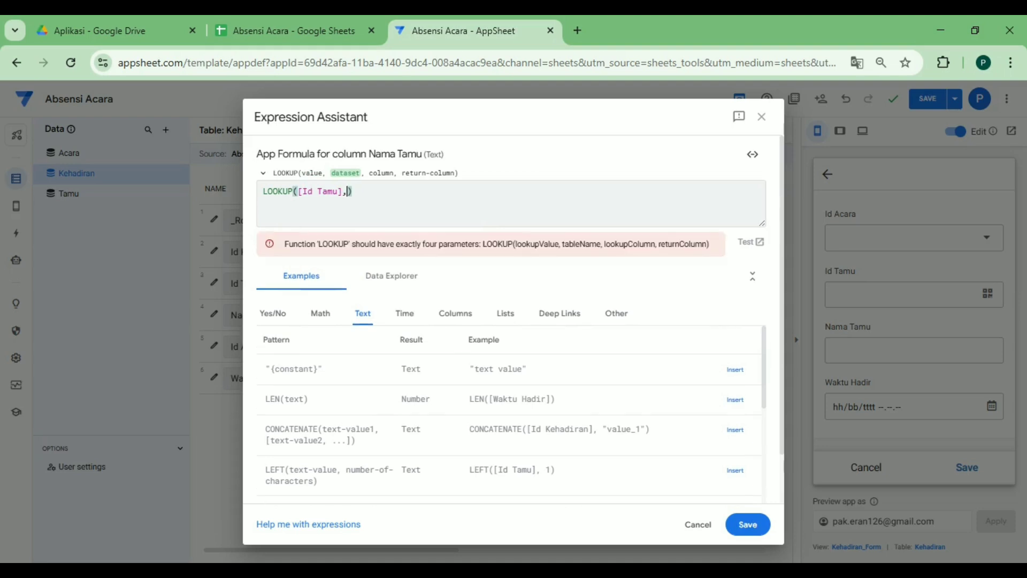
text(T)
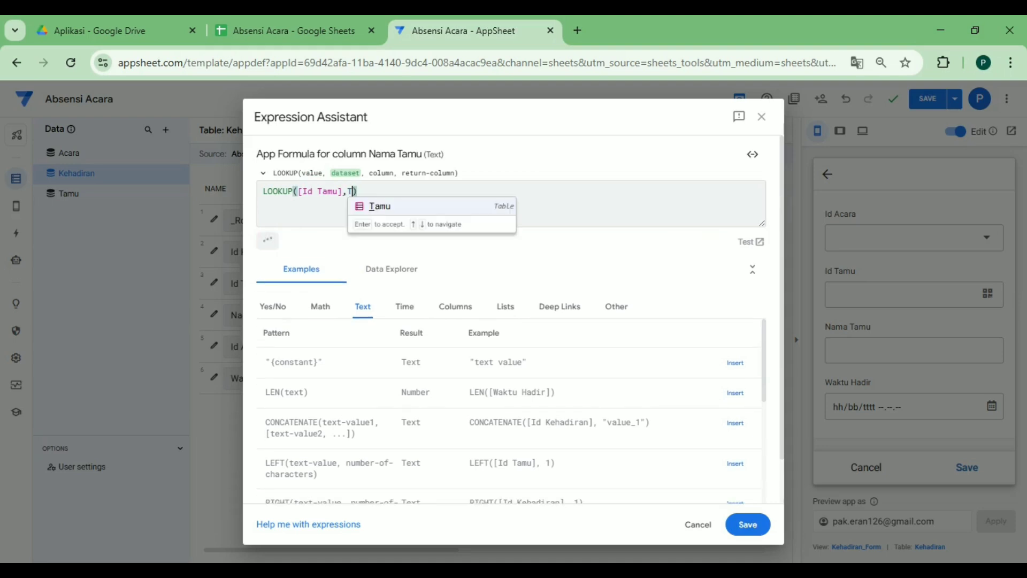
key(Return)
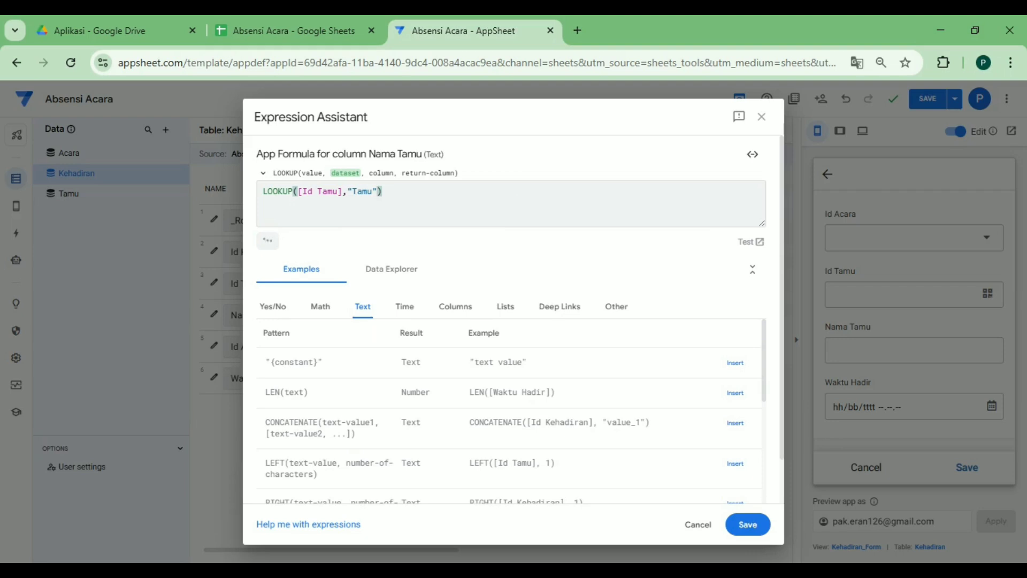
text(,id)
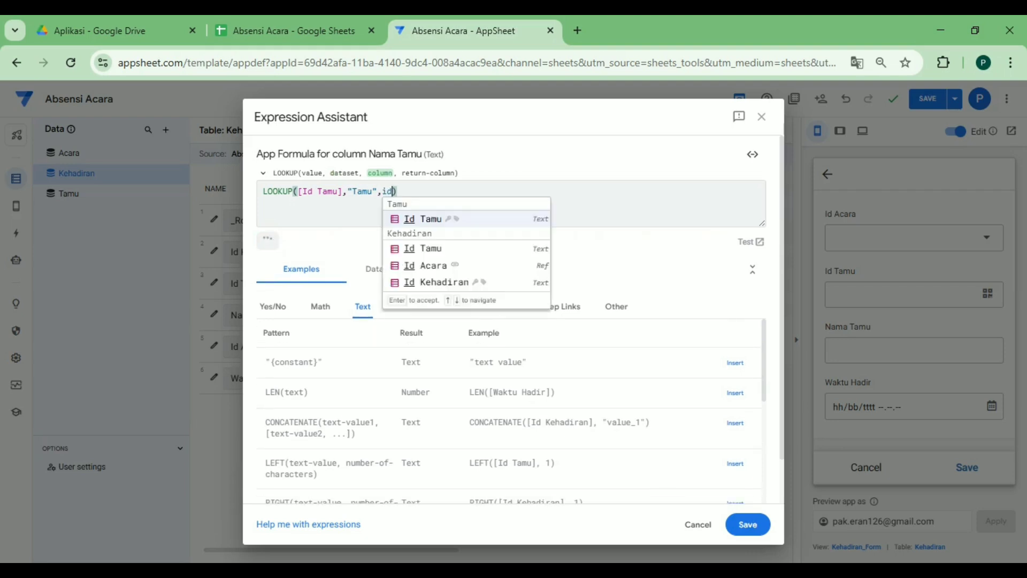
key(Return)
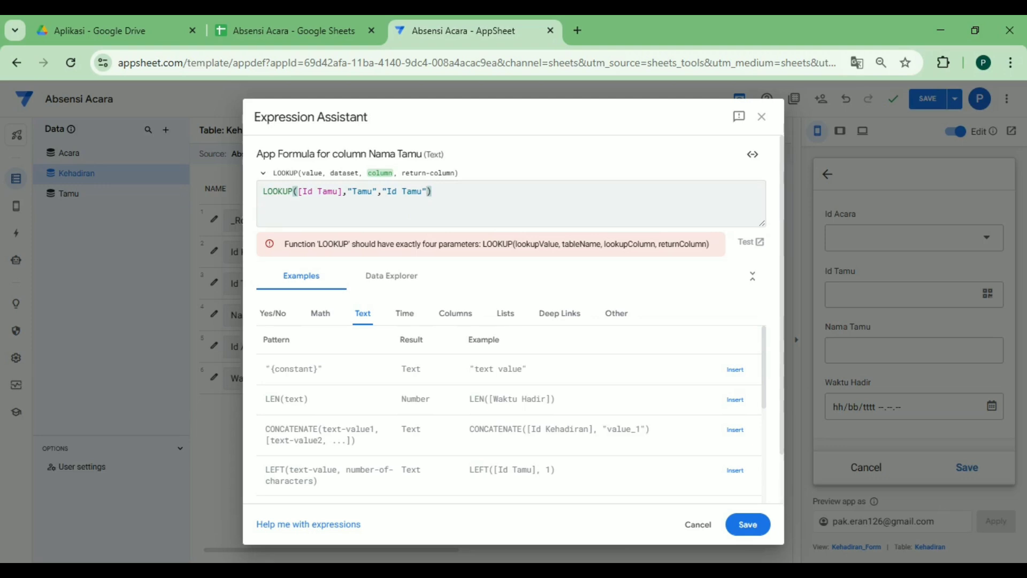
text(,)
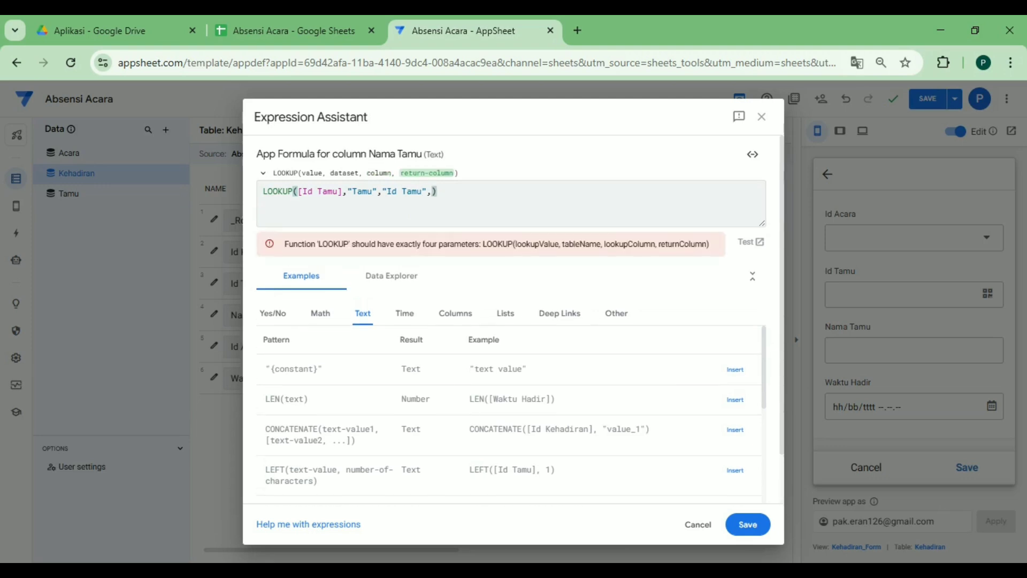
text("Nama Tamu")
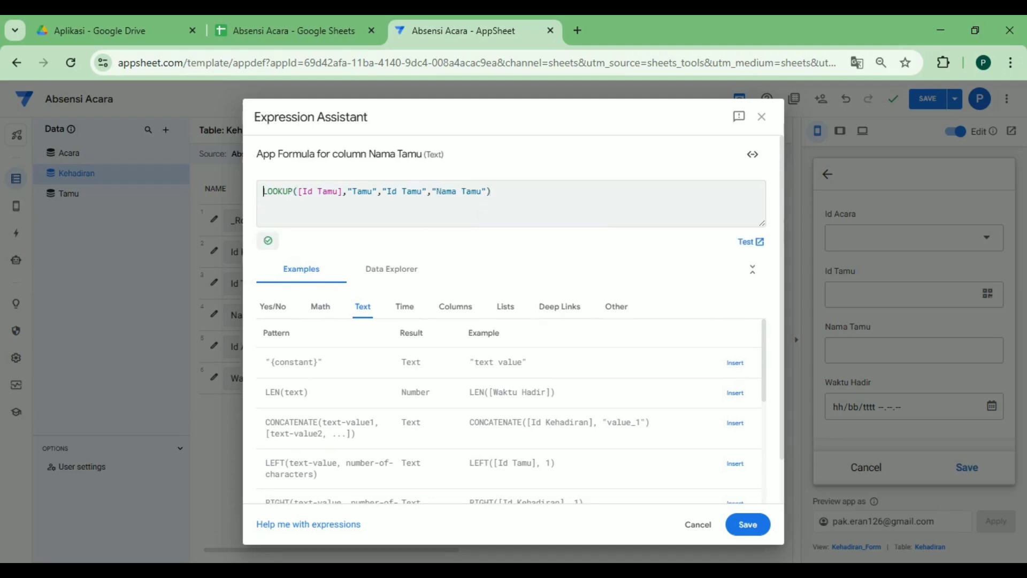
Prefix the LOOKUP's first argument with [_THISROW]. so that it reads [_THISROW].[Id Tamu]
key(Home)
key(Right)
key(Right)
key(Right)
key(Right)
key(Right)
key(Right)
key(Right)
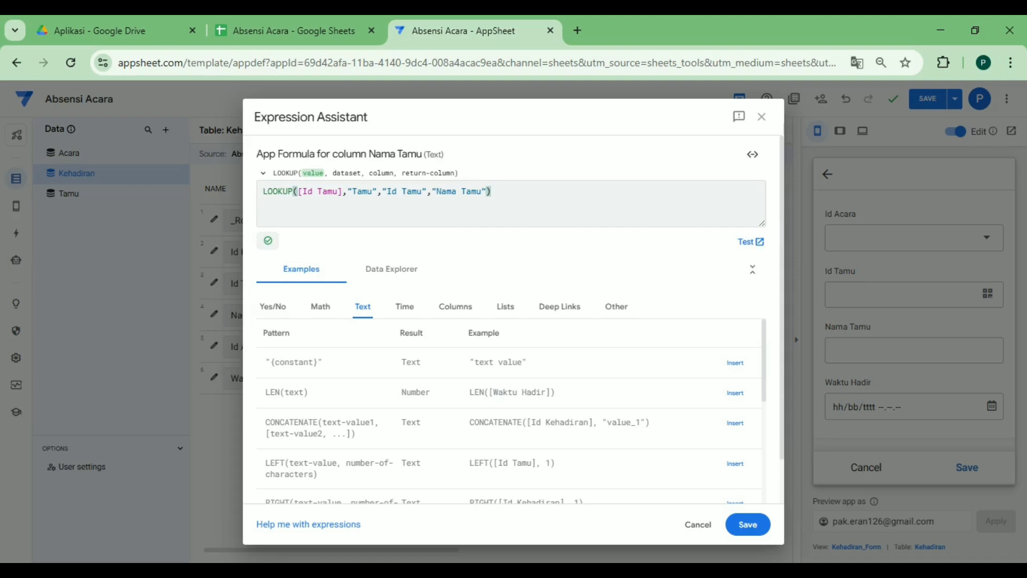
text([_THIS)
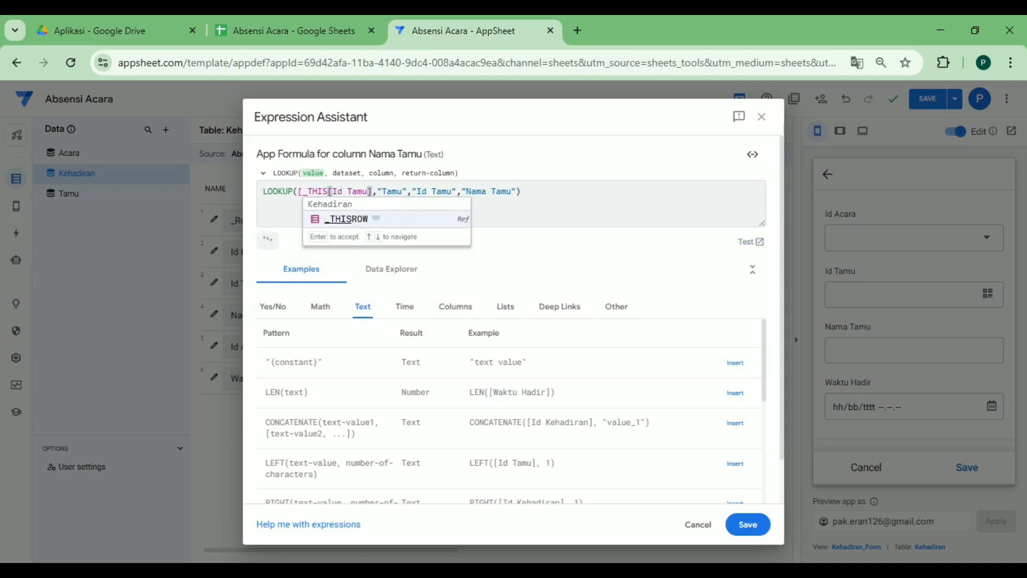
key(Return)
text(.)
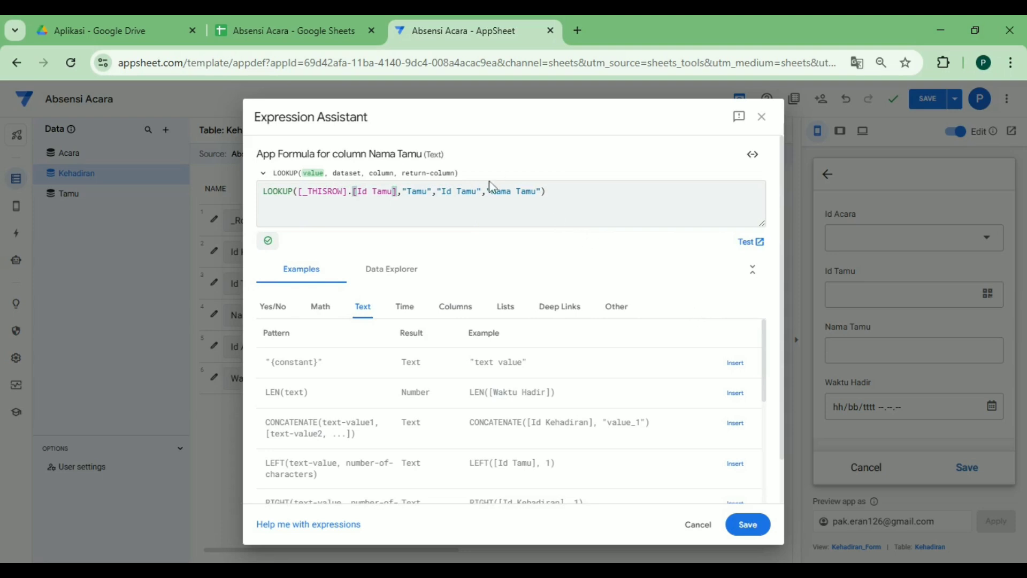
drag(496, 191, 540, 211)
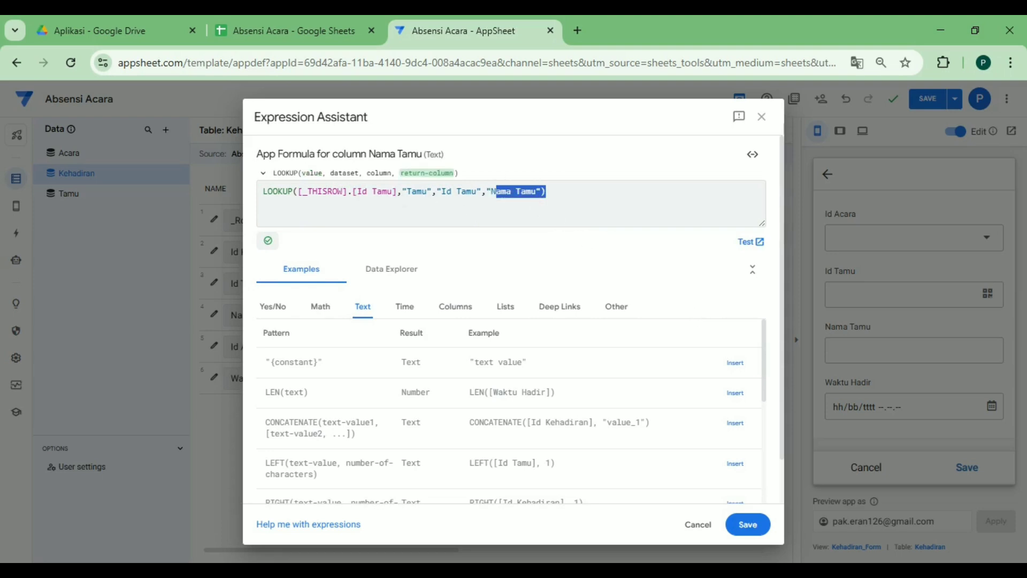
click(367, 192)
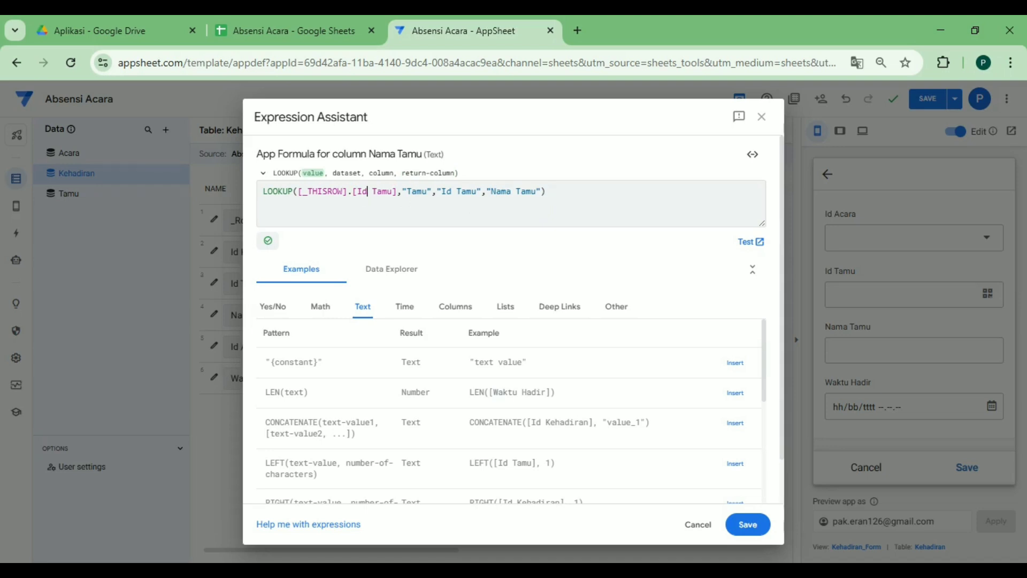
click(546, 191)
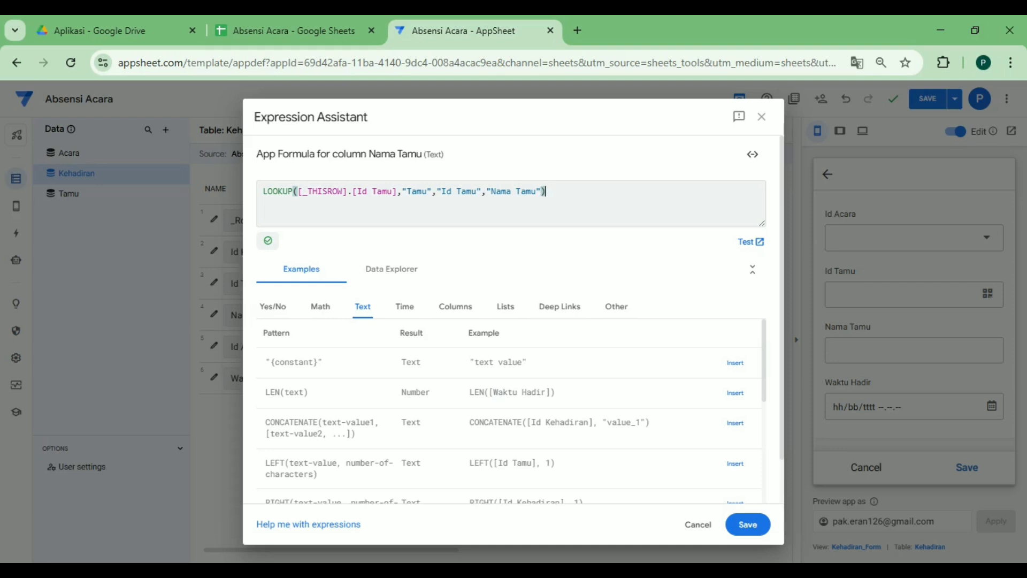
Insert an IF with an ISNOTBLANK condition in front of the LOOKUP, separated from it by a comma
click(263, 192)
text(IF()
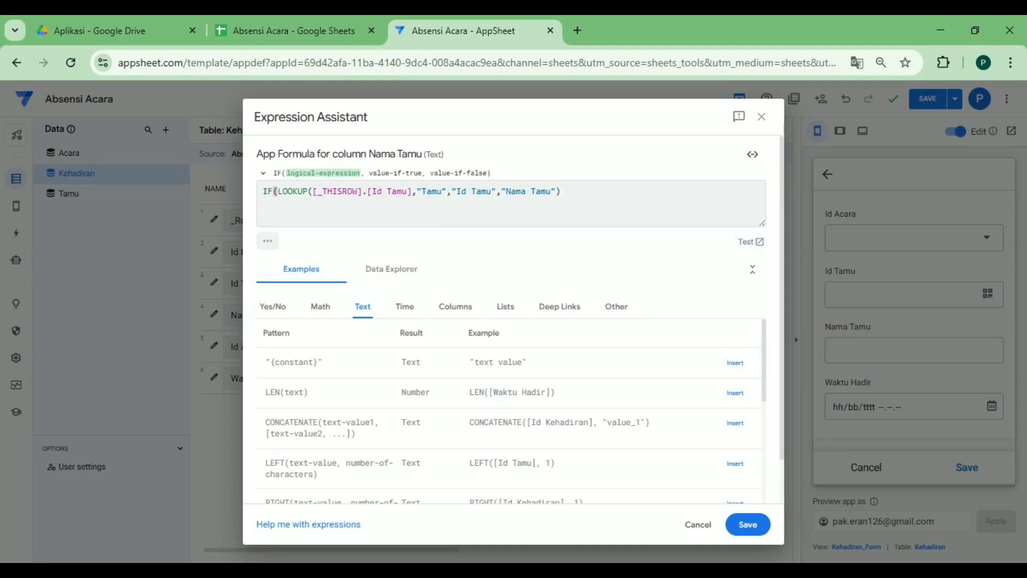
text(ISNOTBLANK()
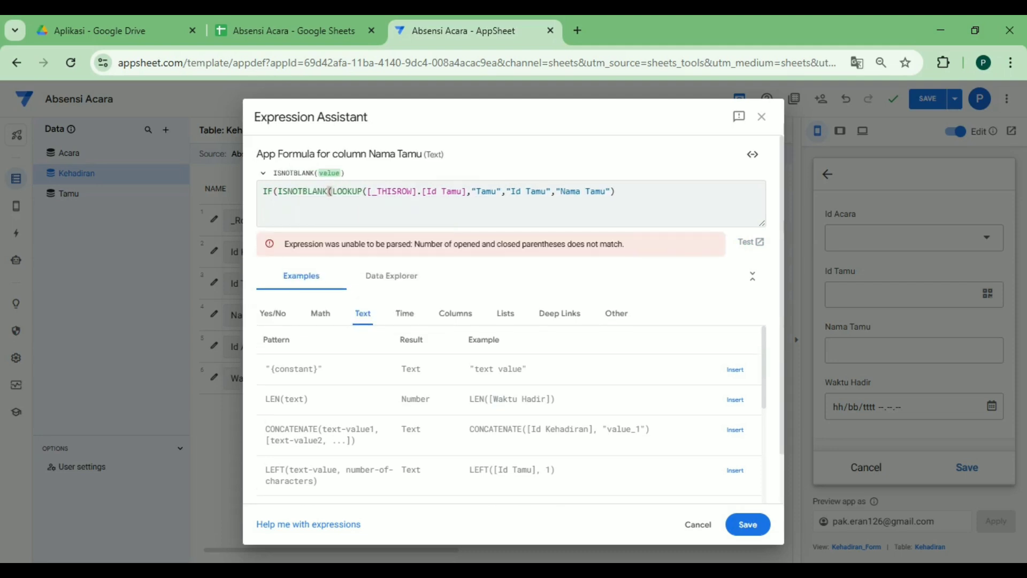
text([_T)
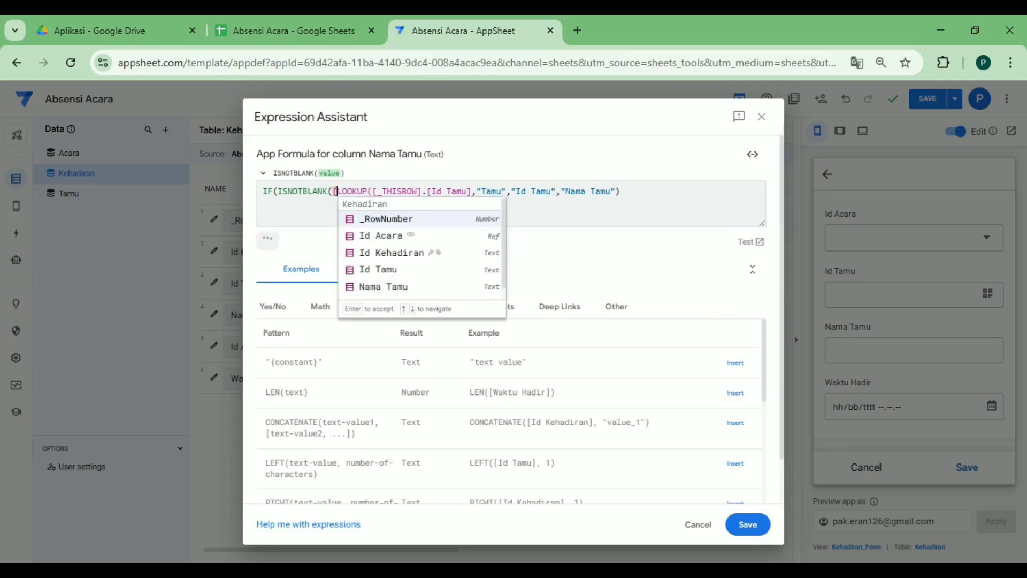
text(H)
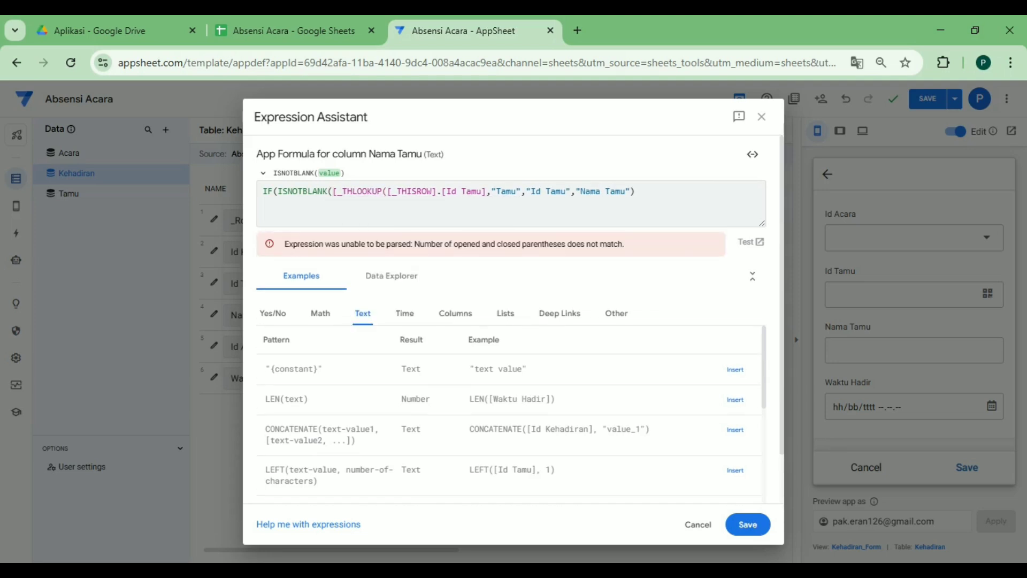
text())
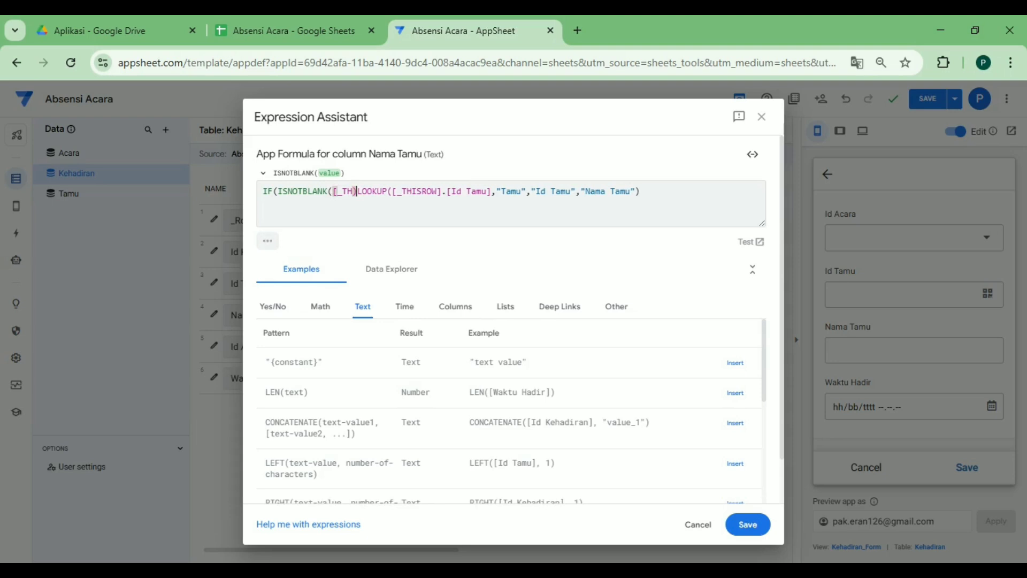
text(,)
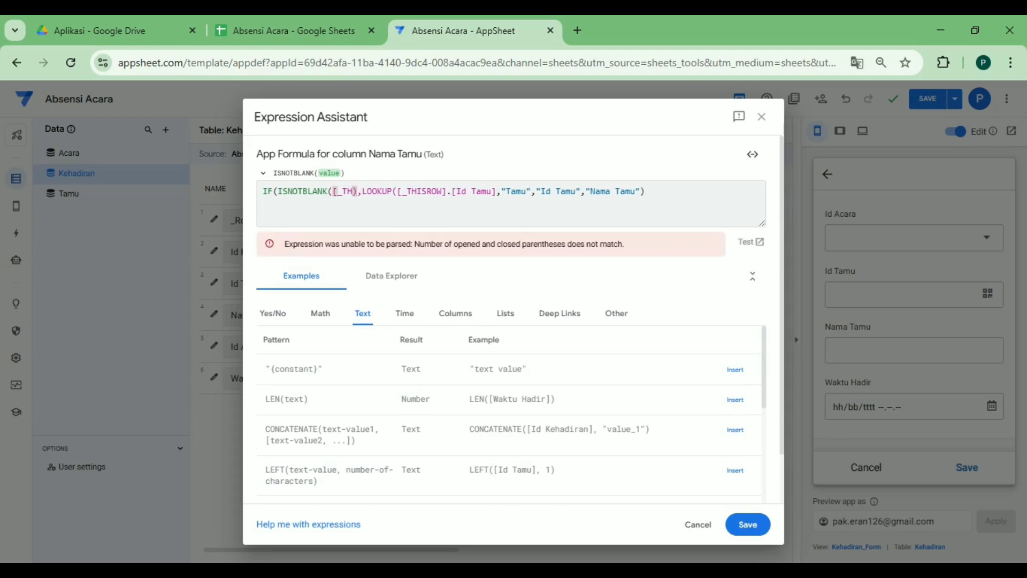
Replace the partial row reference inside ISNOTBLANK with the [Id Tamu] column
text(IS)
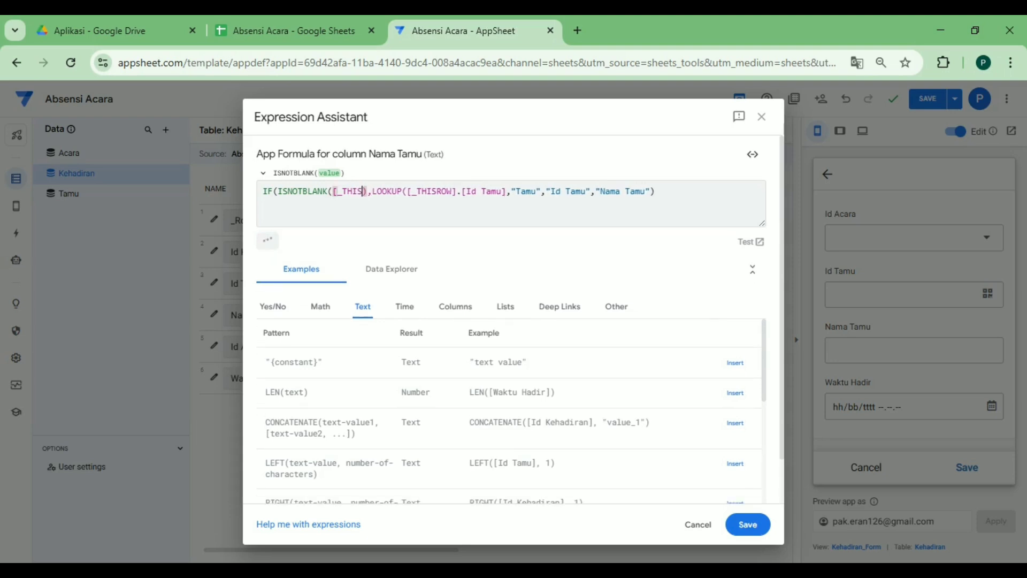
key(shift+Left)
key(shift+Left)
key(shift+Left)
key(shift+Left)
key(shift+Left)
key(shift+Left)
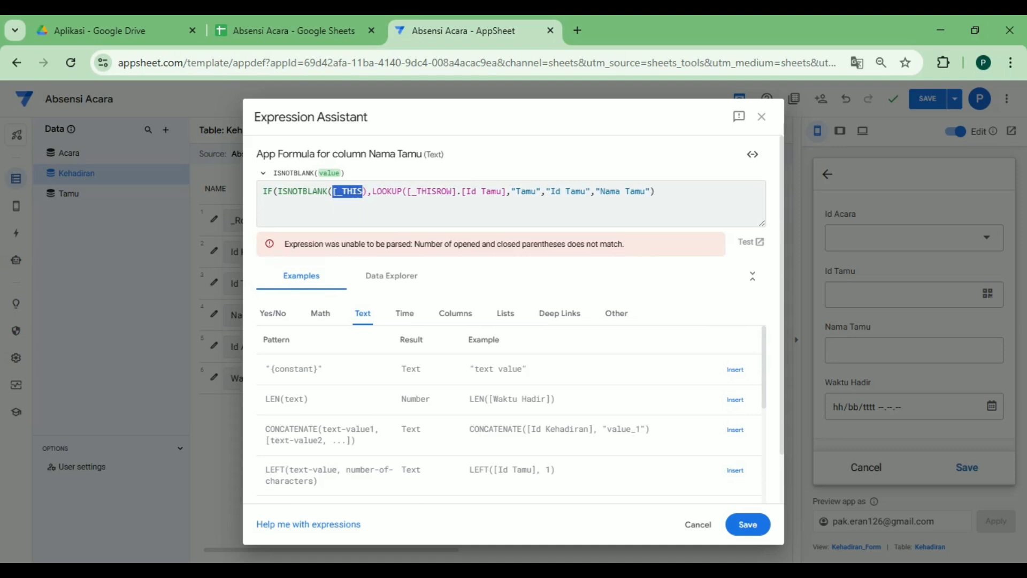
text([_T)
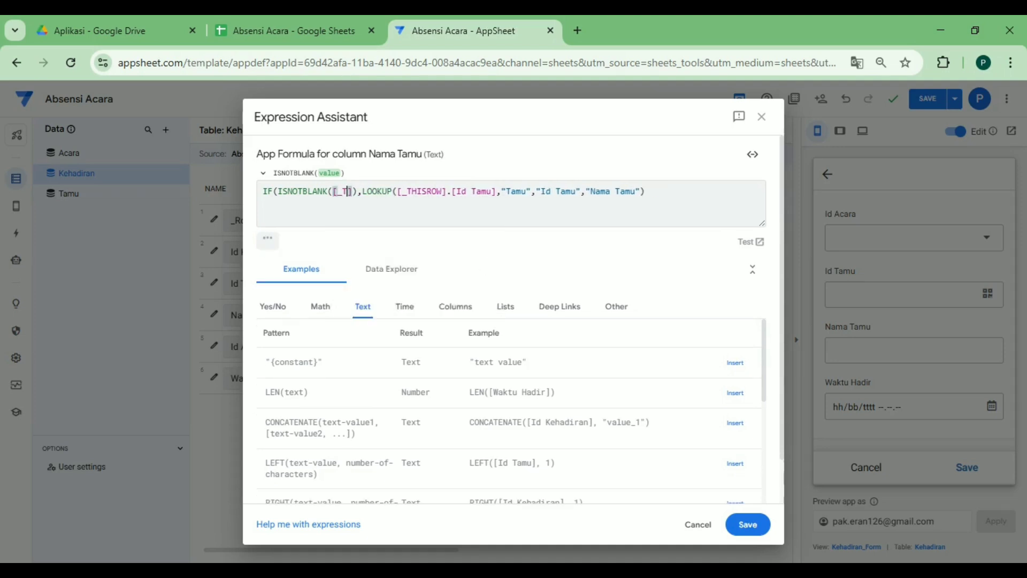
key(BackSpace)
key(BackSpace)
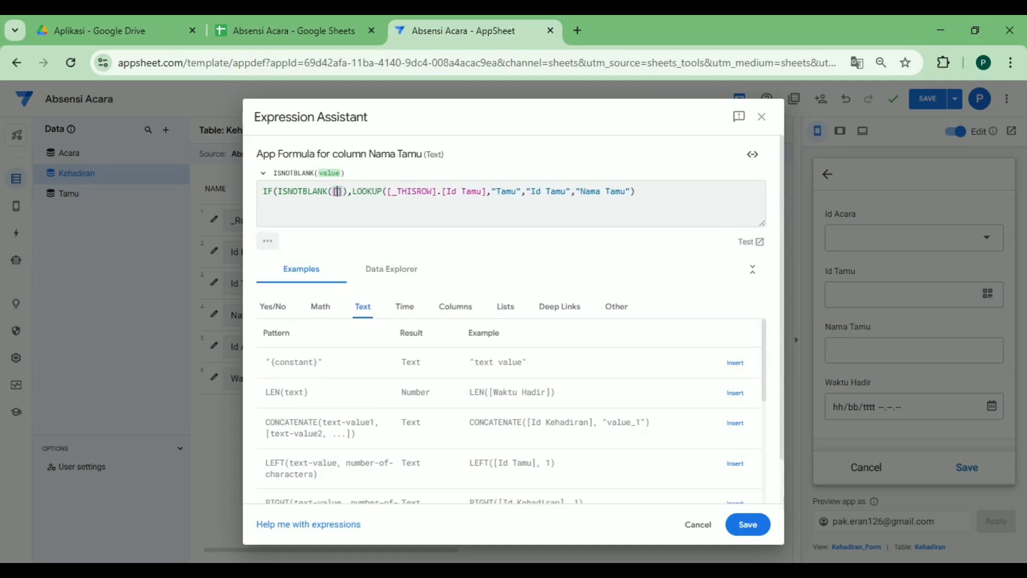
text(I)
key(Down)
key(Down)
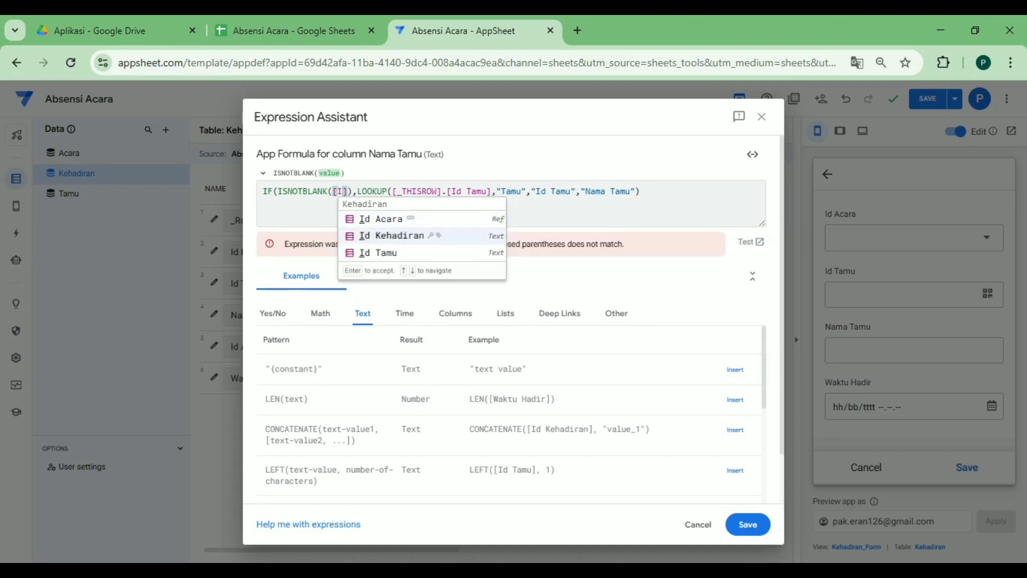
key(Return)
Prefix the ISNOTBLANK argument with [_THISROW]. so that the condition reads ISNOTBLANK([_THISROW].[Id Tamu])
key(Left)
key(Left)
key(Left)
key(Left)
key(Left)
key(Left)
key(Left)
key(Left)
key(Left)
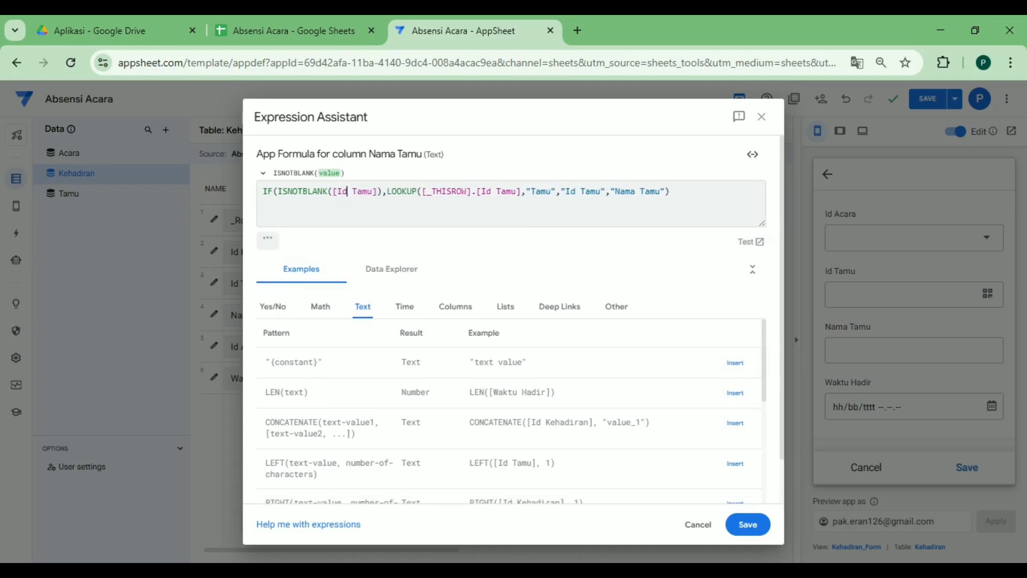
text([_T)
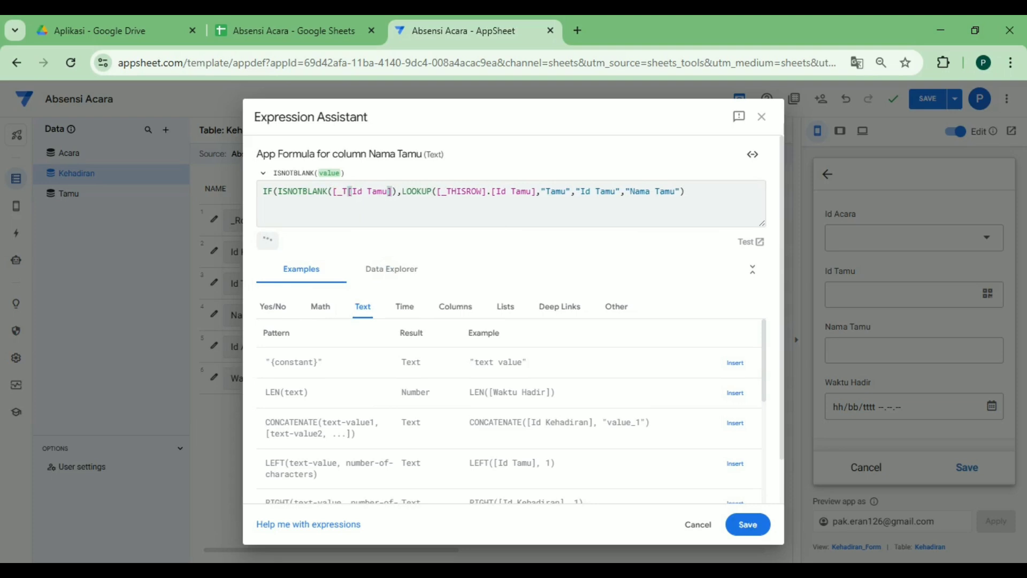
text(HISROW)
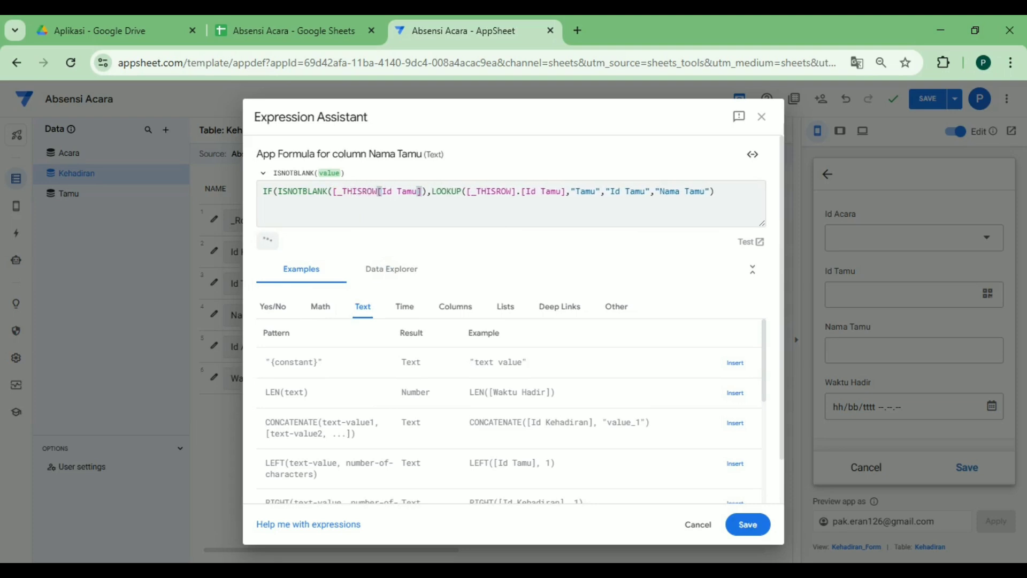
text(].)
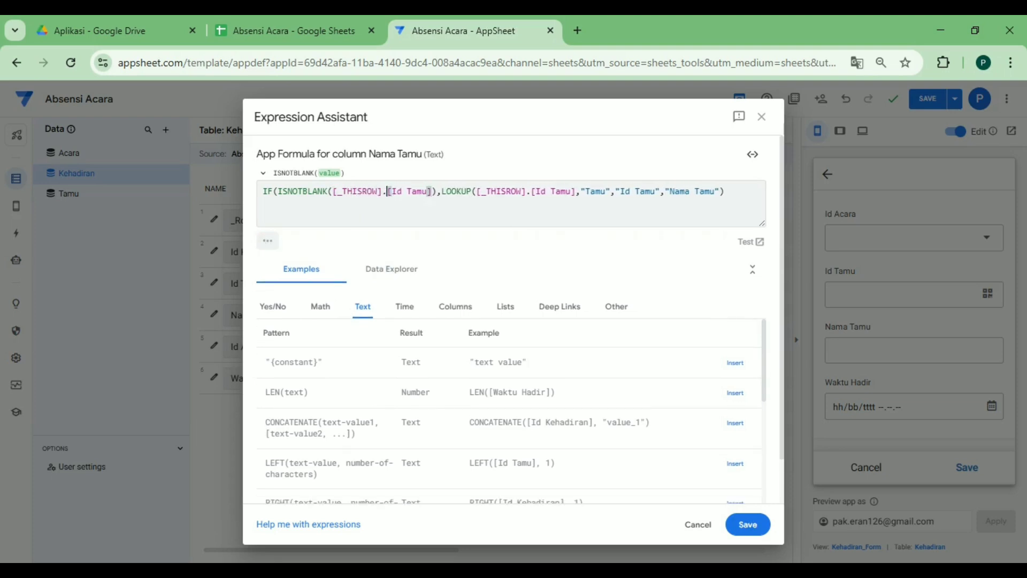
key(Right)
key(Right)
key(Right)
key(Right)
key(Right)
key(Right)
key(Right)
key(Right)
key(Right)
key(Right)
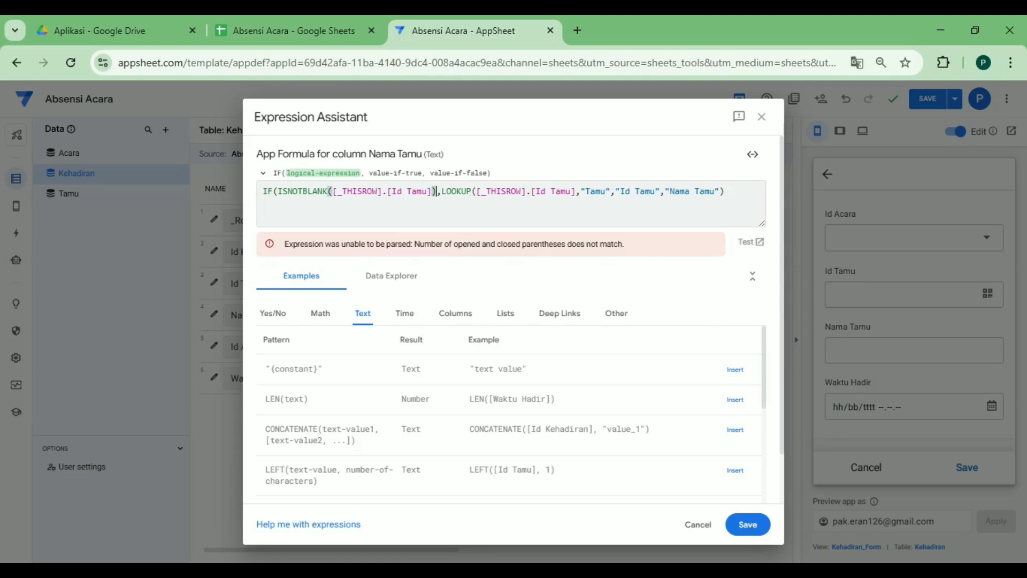
Add an empty string "" as an extra argument after "Nama Tamu" inside the LOOKUP
key(End)
key(Left)
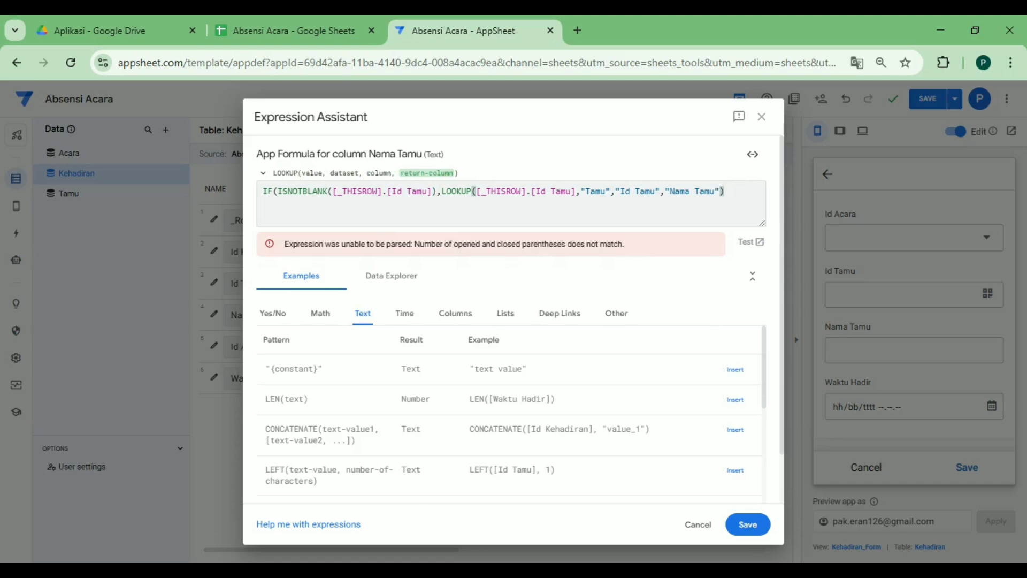
text(,)
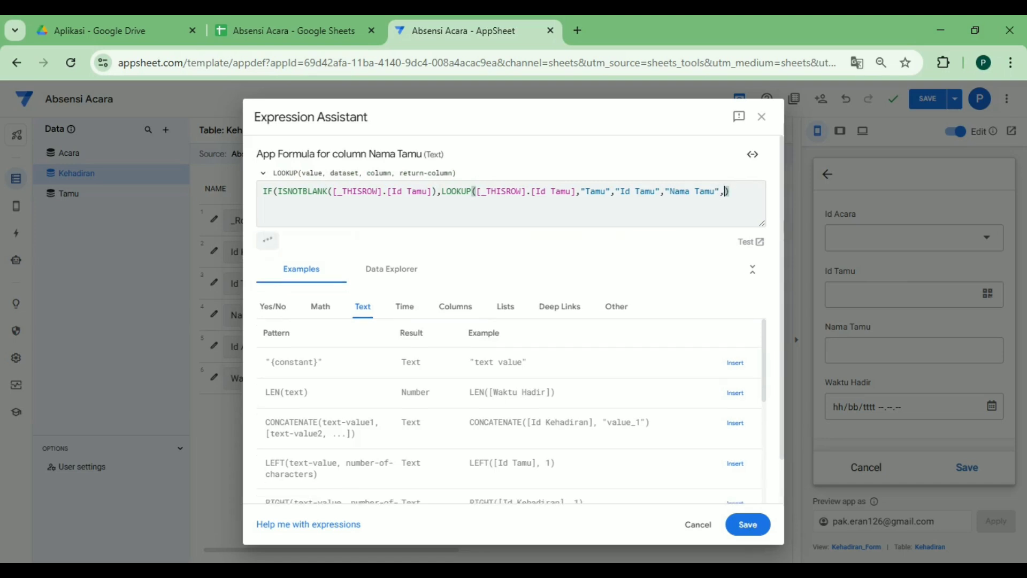
text(")
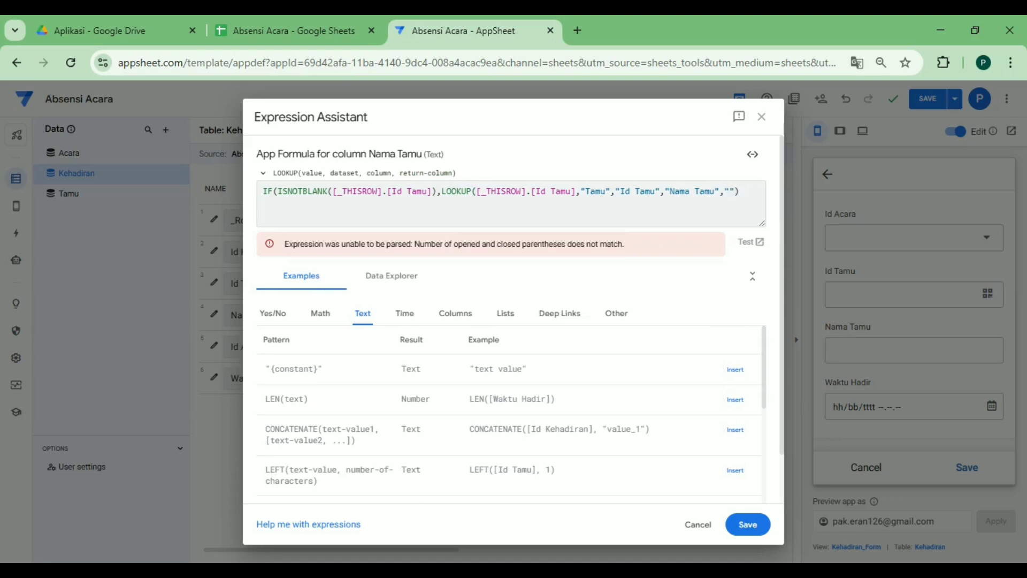
Add an empty string "" after the LOOKUP as the IF's value-if-false and close the IF's parenthesis
key(Right)
key(Right)
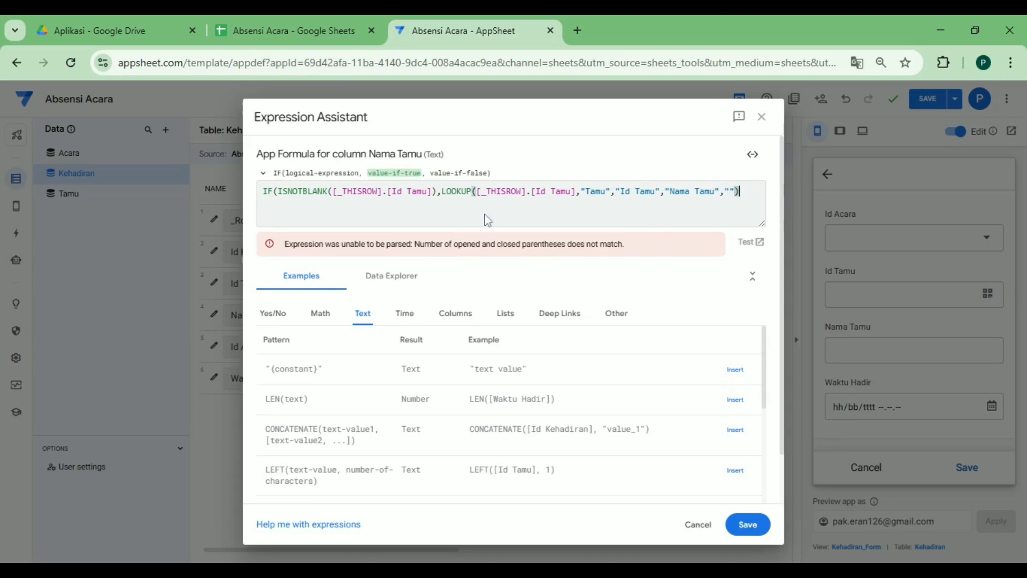
key(Left)
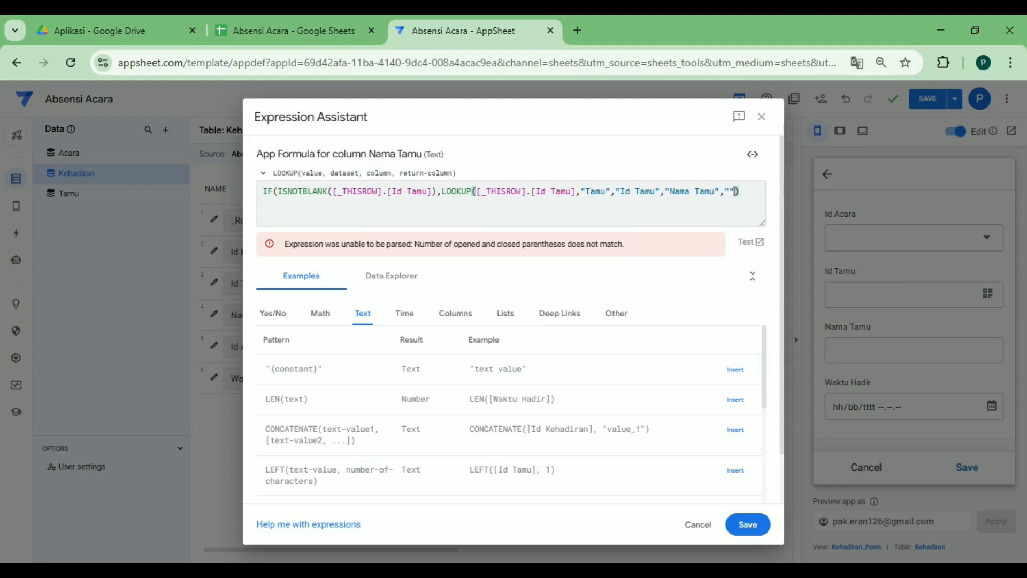
key(Left)
key(Left)
key(Left)
key(Left)
key(Left)
key(Left)
key(Left)
key(Left)
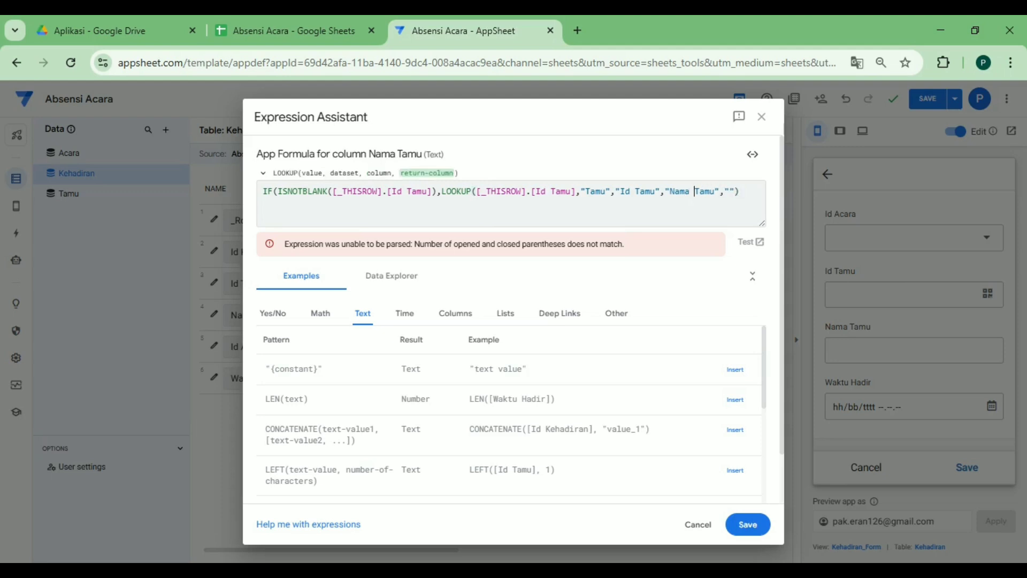
key(Right)
key(Right)
key(Right)
key(Right)
key(Right)
key(Right)
key(Right)
key(Right)
key(Right)
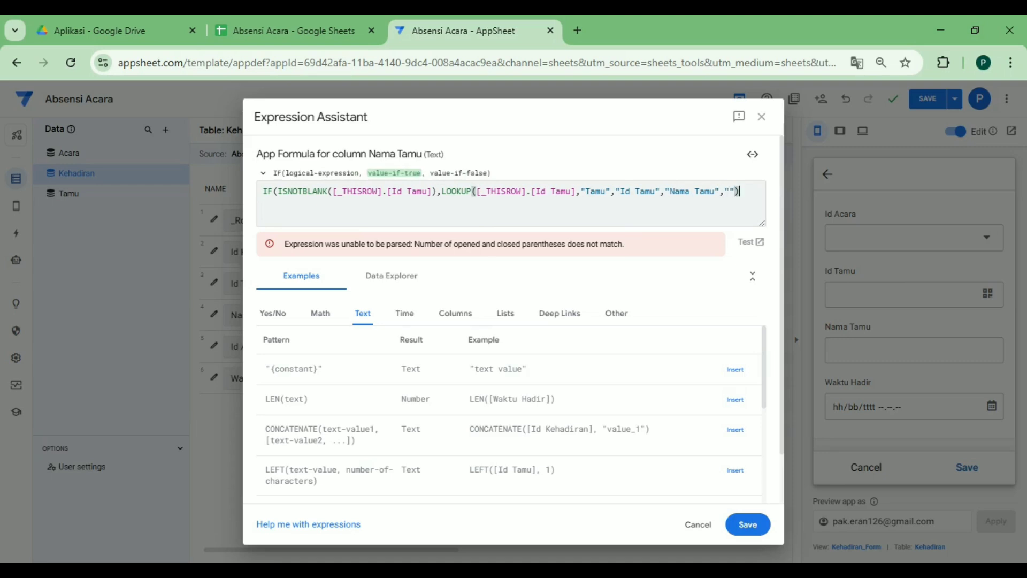
text(,"")
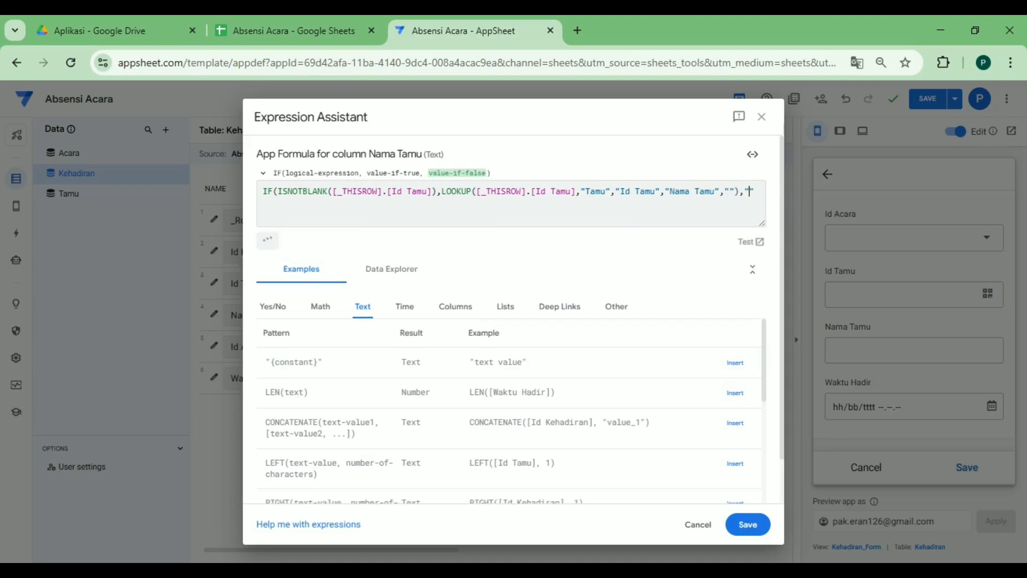
text())
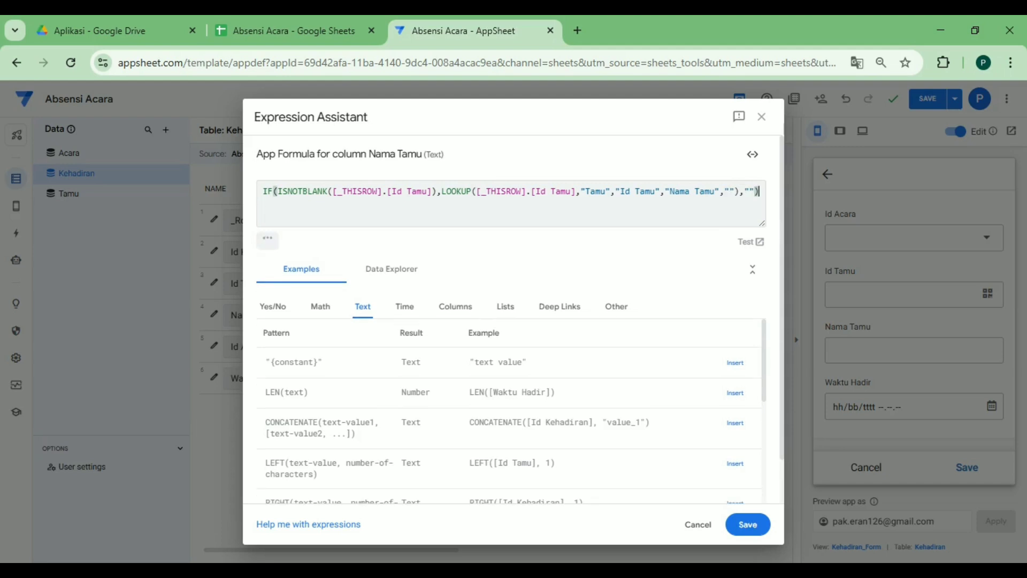
Remove the extra empty-string argument after "Nama Tamu" in the LOOKUP and save the Nama Tamu formula
key(Left)
key(Left)
key(Left)
key(Left)
key(shift+Left)
key(shift+Left)
key(shift+Left)
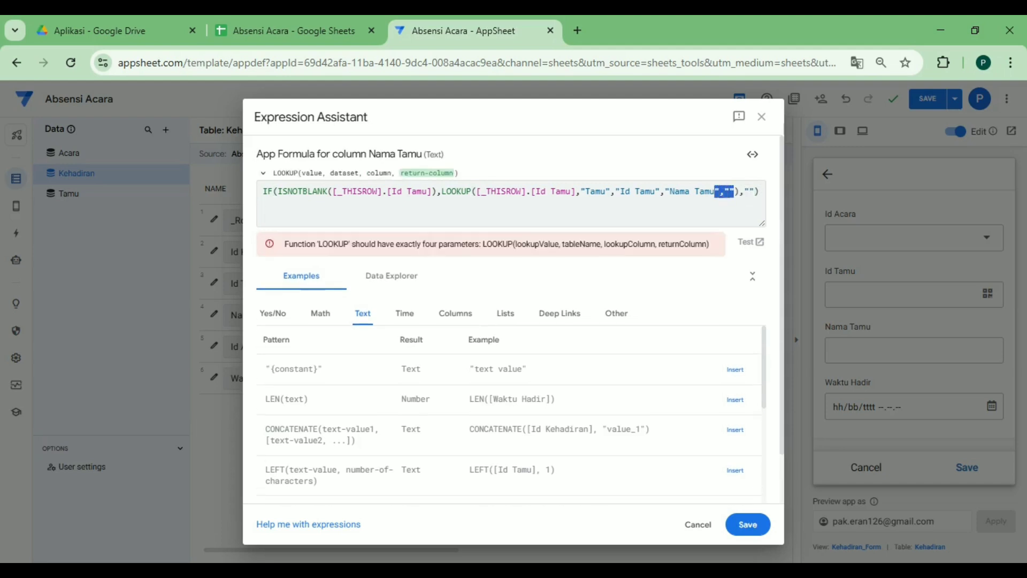
key(BackSpace)
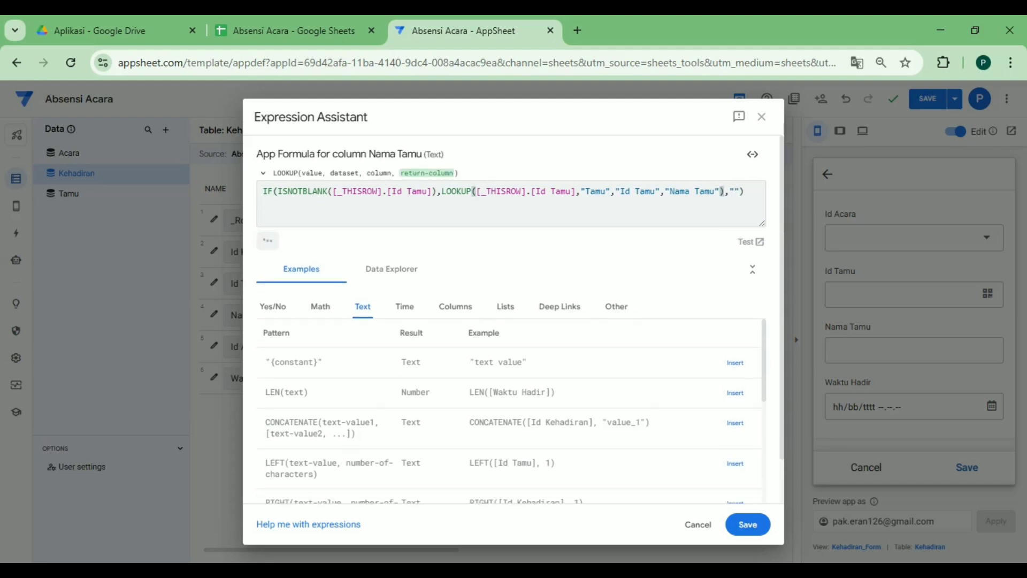
click(745, 524)
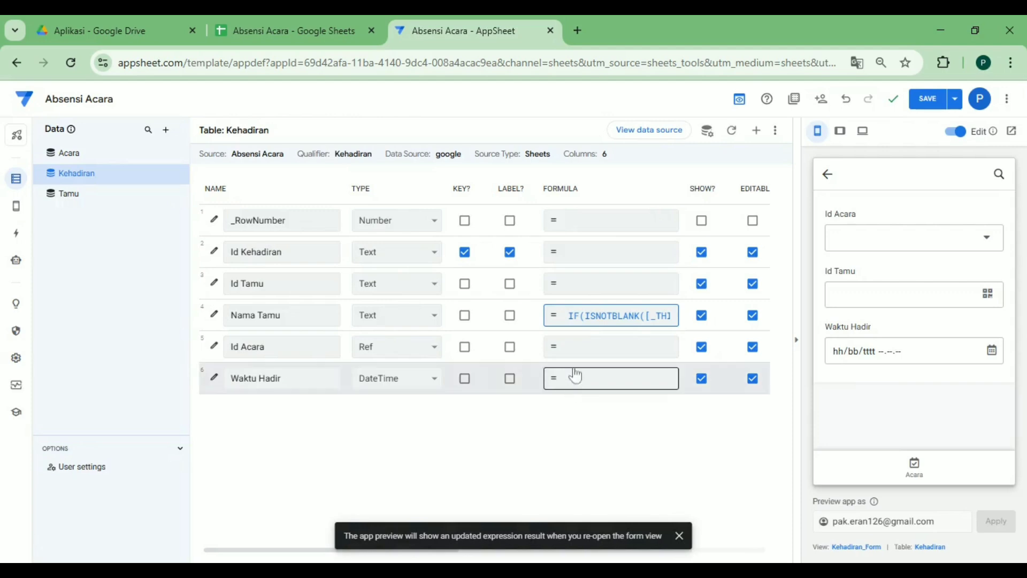
Copy the Nama Tamu column's formula into the app formula of the Waktu Hadir column
click(597, 326)
key(ctrl+c)
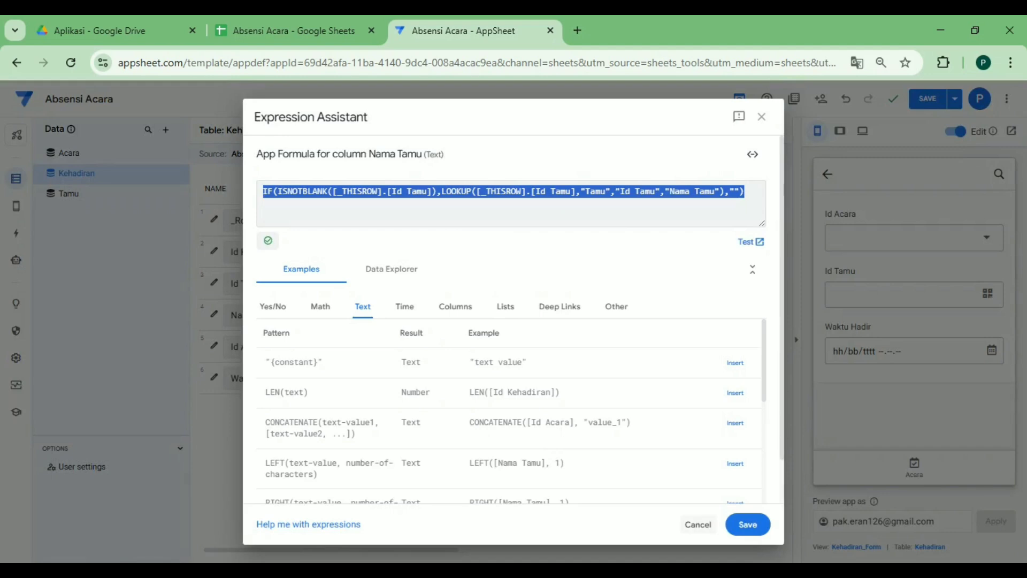
click(698, 524)
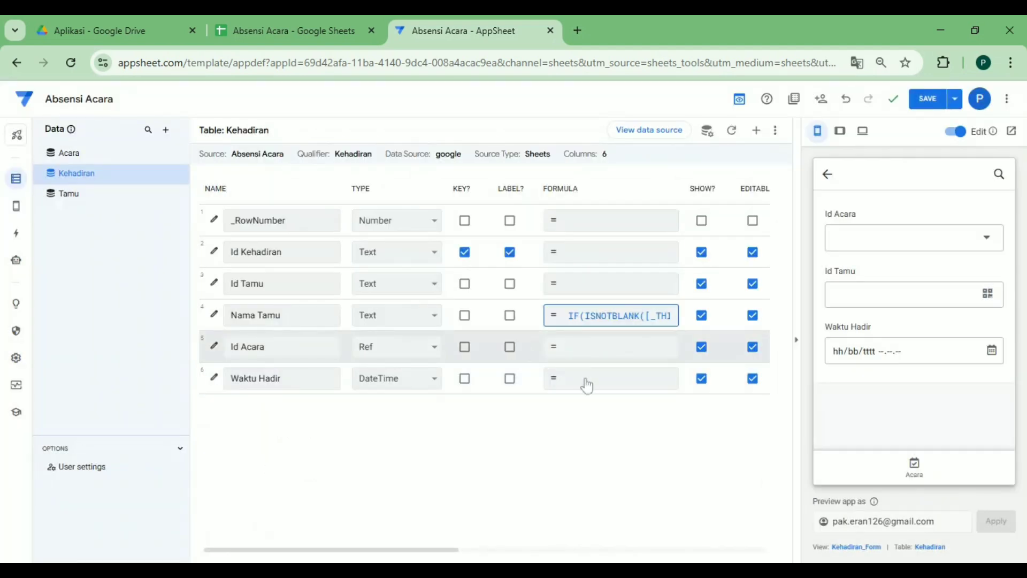
click(602, 383)
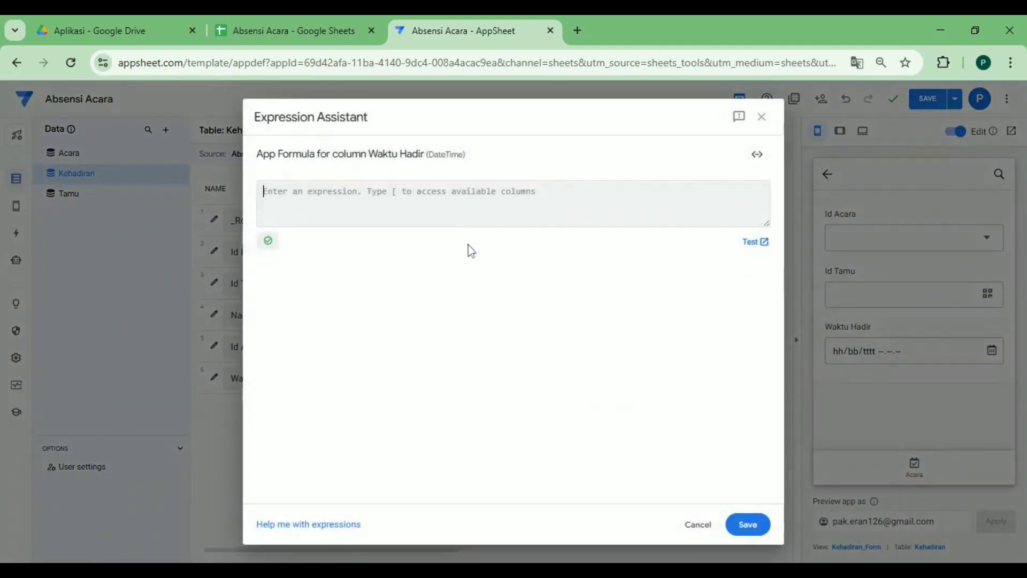
key(ctrl+v)
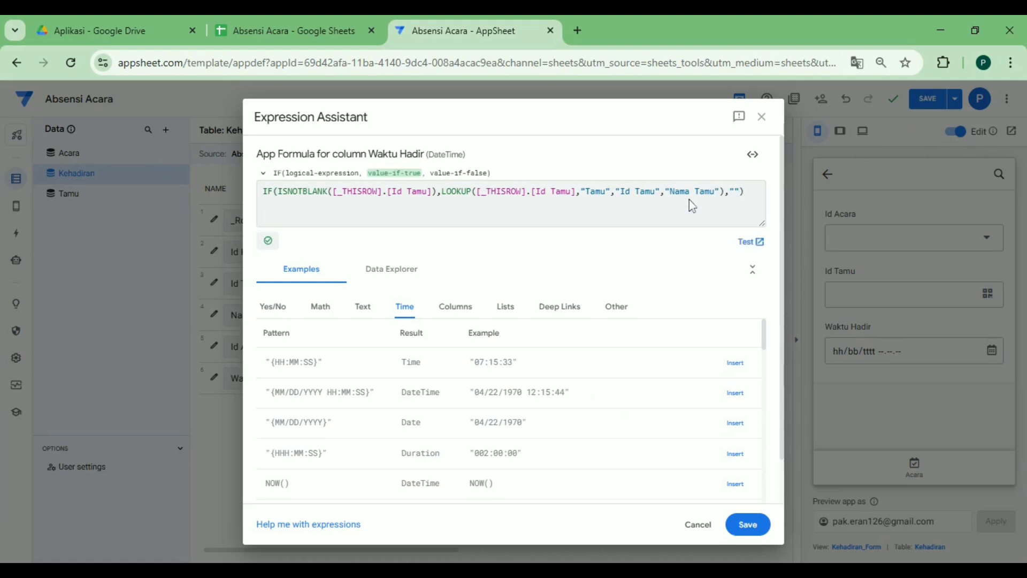
Replace the whole LOOKUP in the Waktu Hadir formula with NOW() and save the formula
click(441, 191)
drag(441, 192, 725, 192)
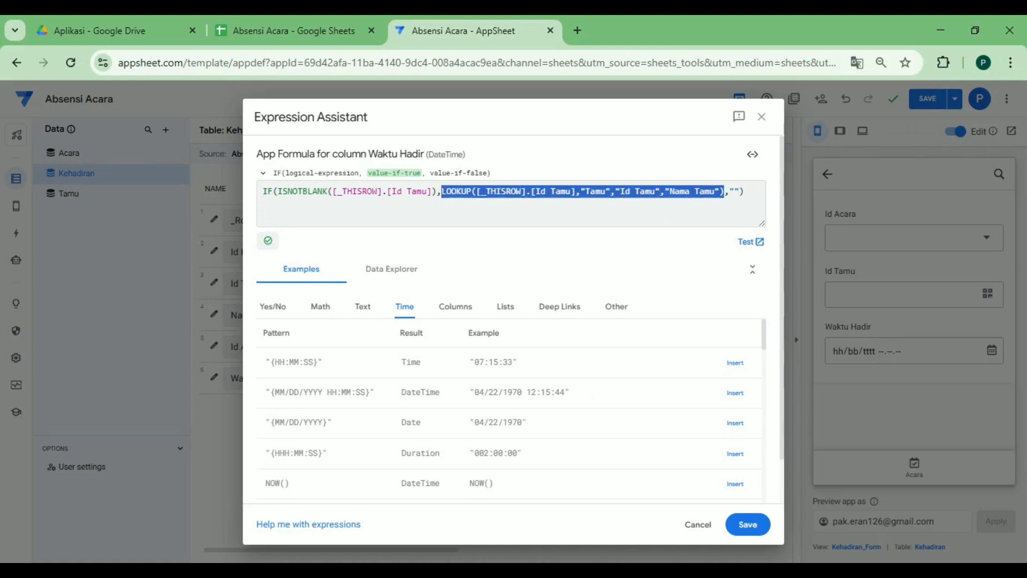
text(NOW()
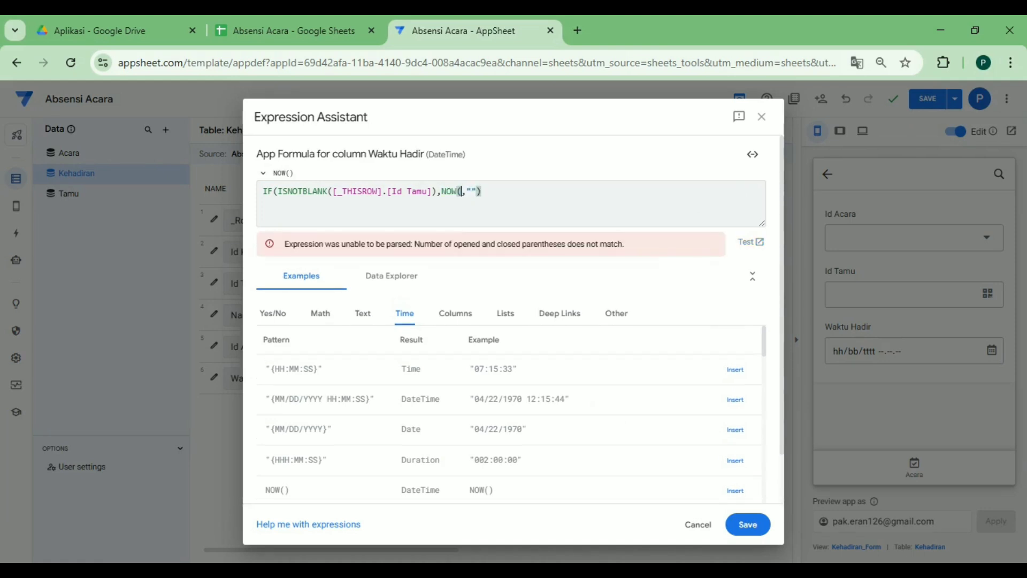
text())
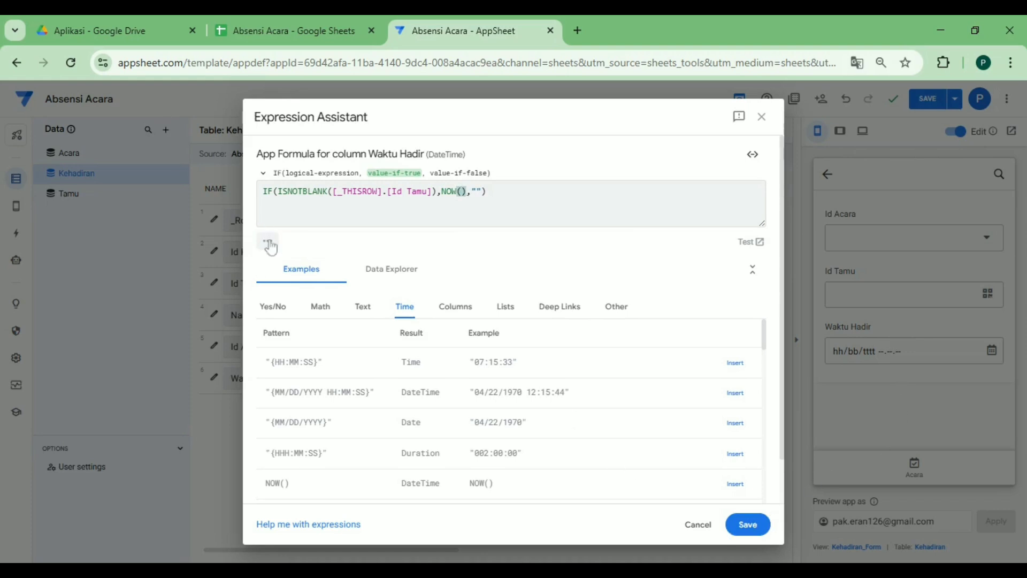
click(747, 524)
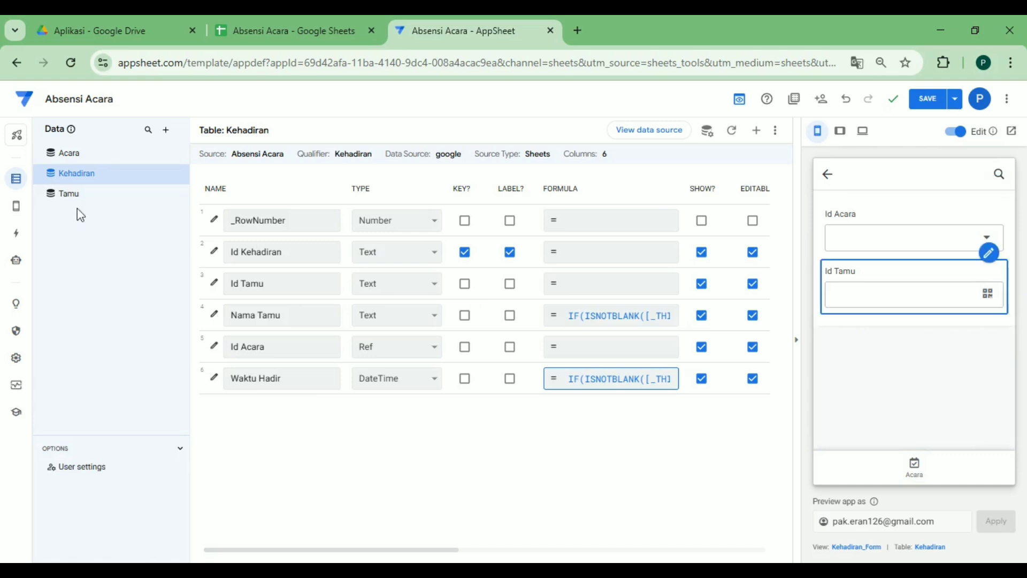
Save the app and switch to the Absensi Acara spreadsheet in Google Sheets
click(930, 106)
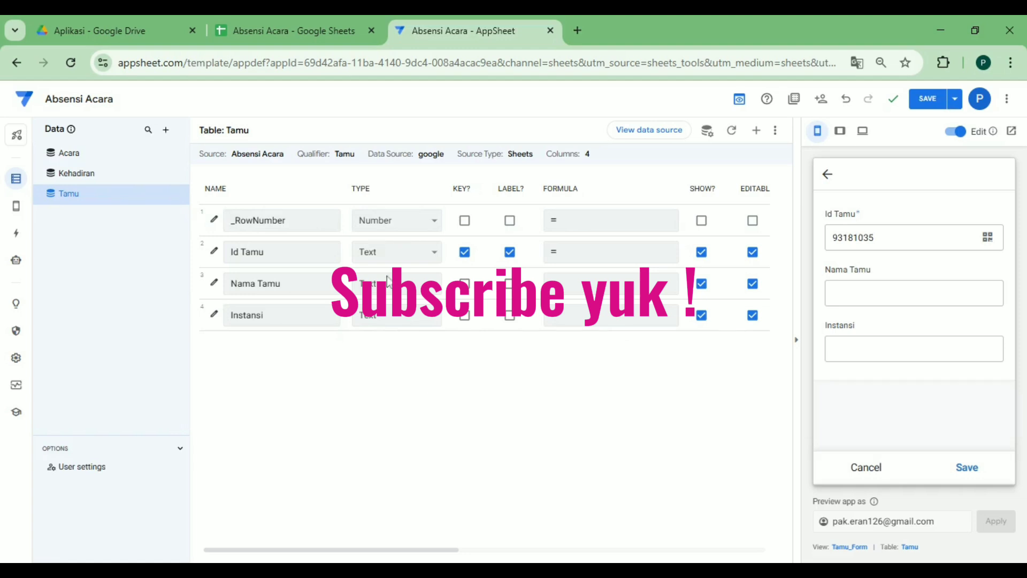
click(334, 29)
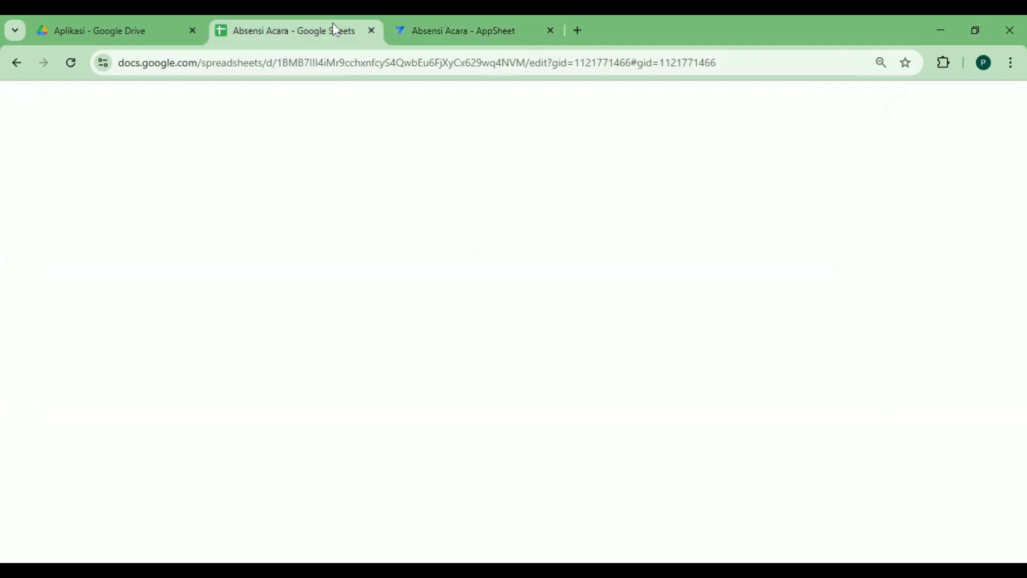